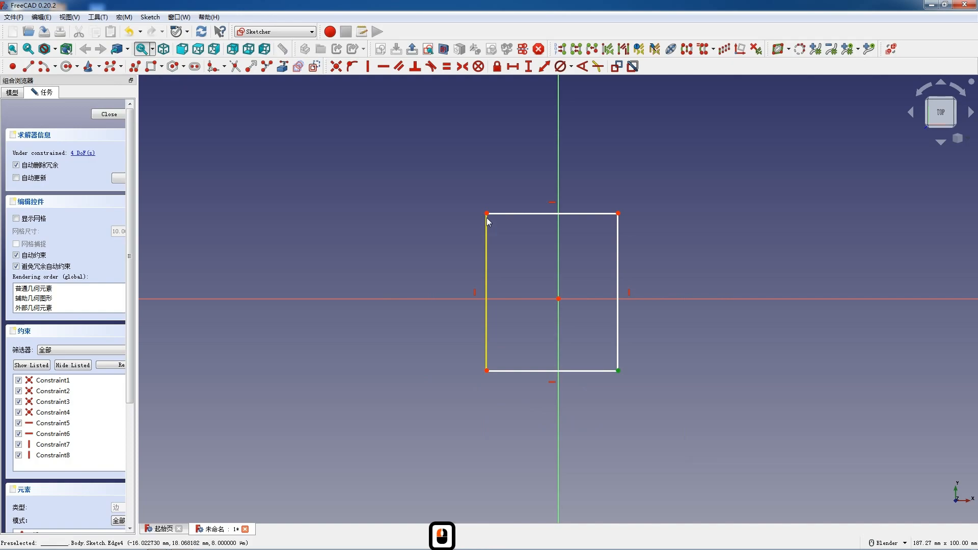
Make the rectangle's two opposite corners symmetric about the origin and set its width to 30 mm
left_click(558, 299)
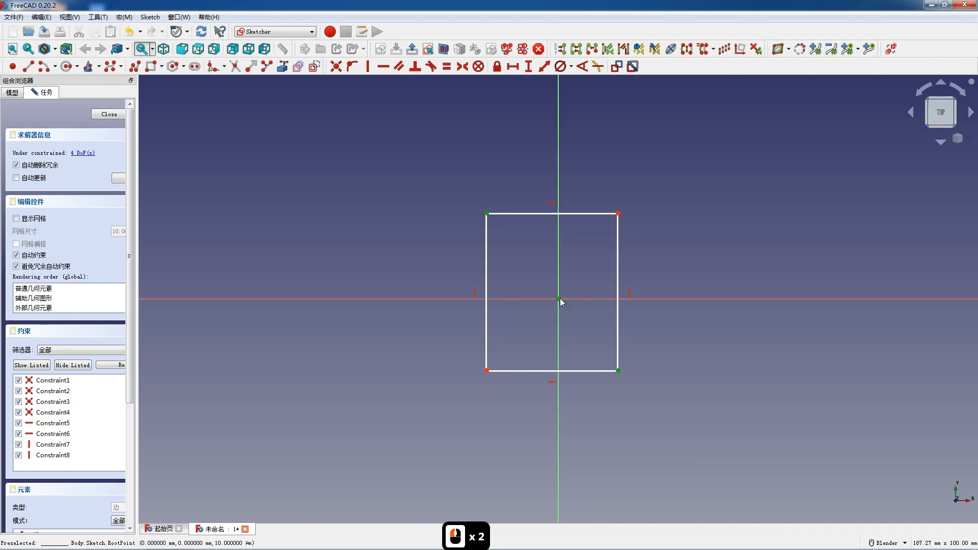
key("s")
left_click(578, 381)
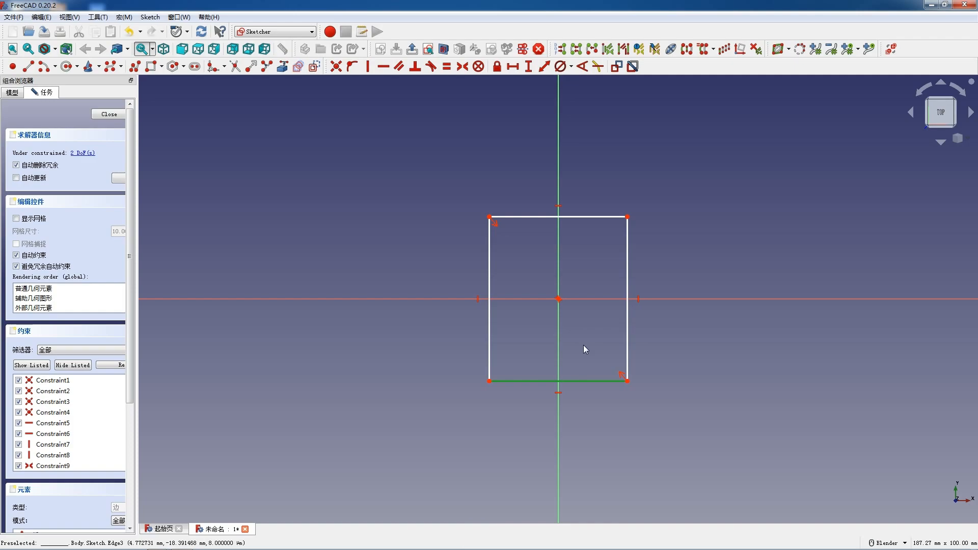
key("l")
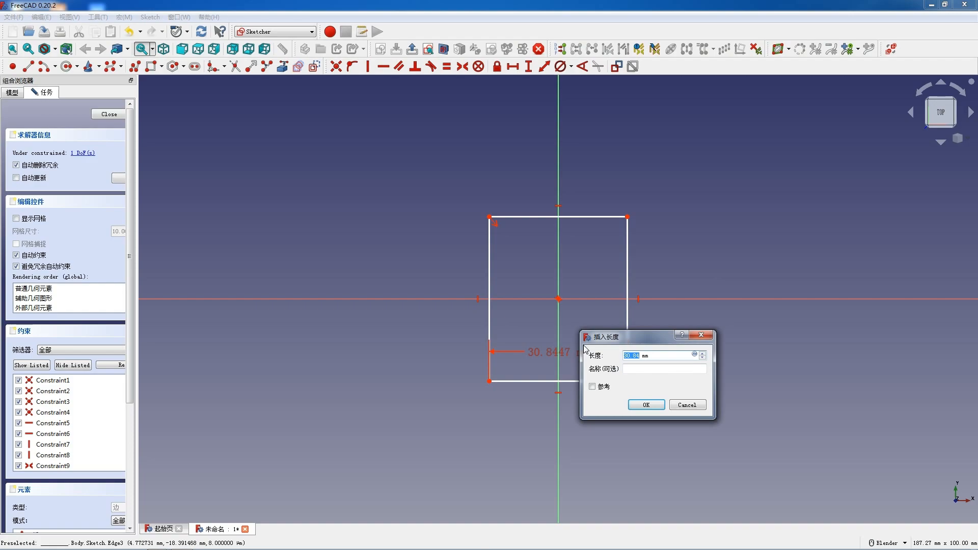
type("3")
key("Return")
Constrain the rectangle's vertical side to a length of 28 mm
double_click(626, 317)
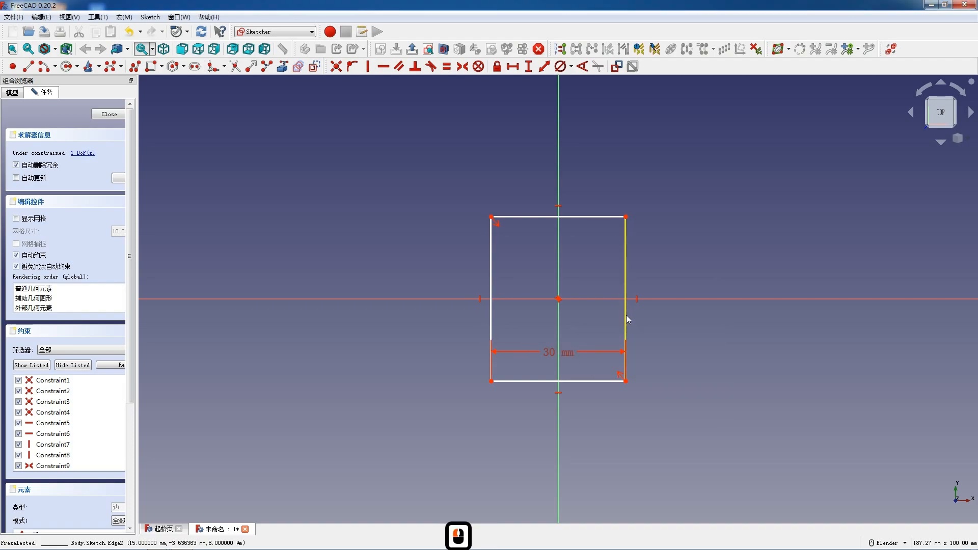
key("i")
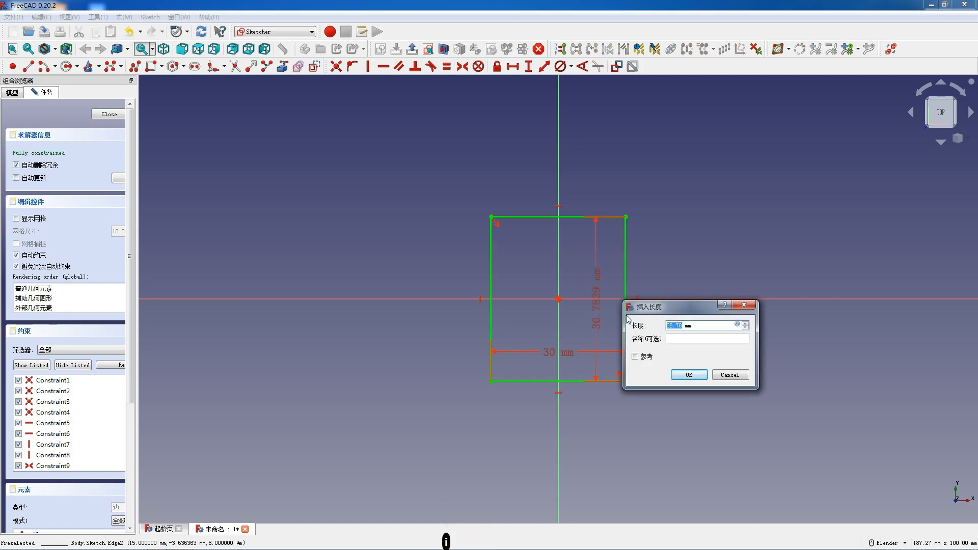
type("8")
key("BackSpace")
type("28")
key("Return")
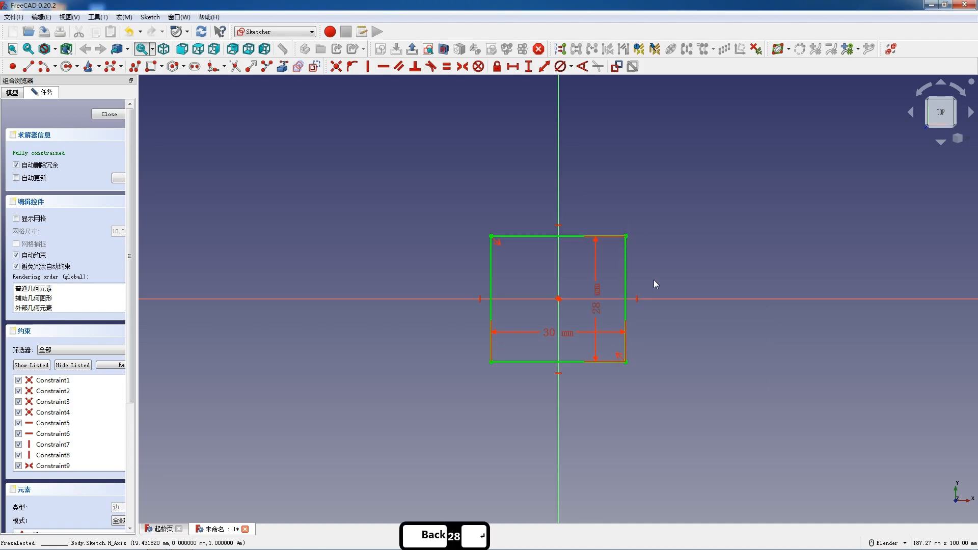
Finish the rectangle sketch and pad it 8 mm
scroll(653, 281, "up", 3)
left_click(108, 114)
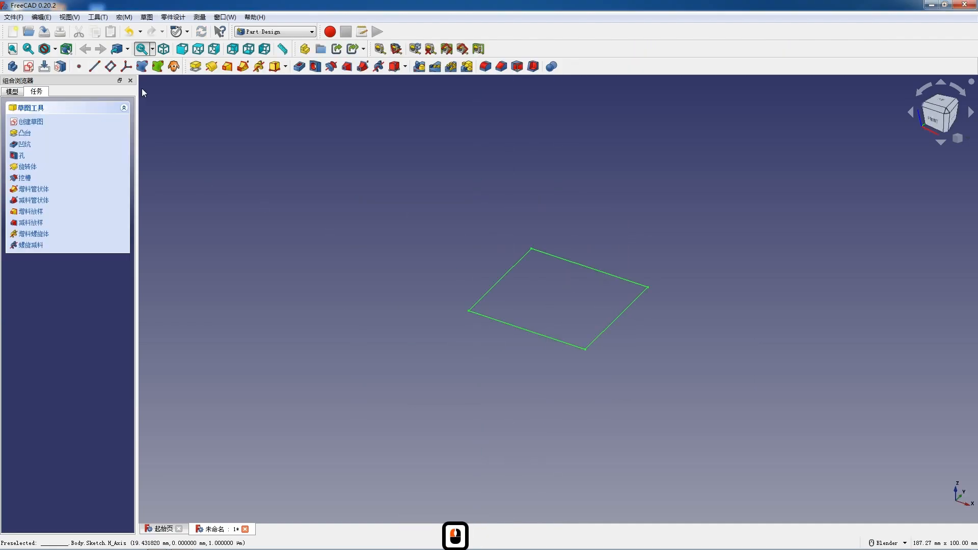
left_click(195, 66)
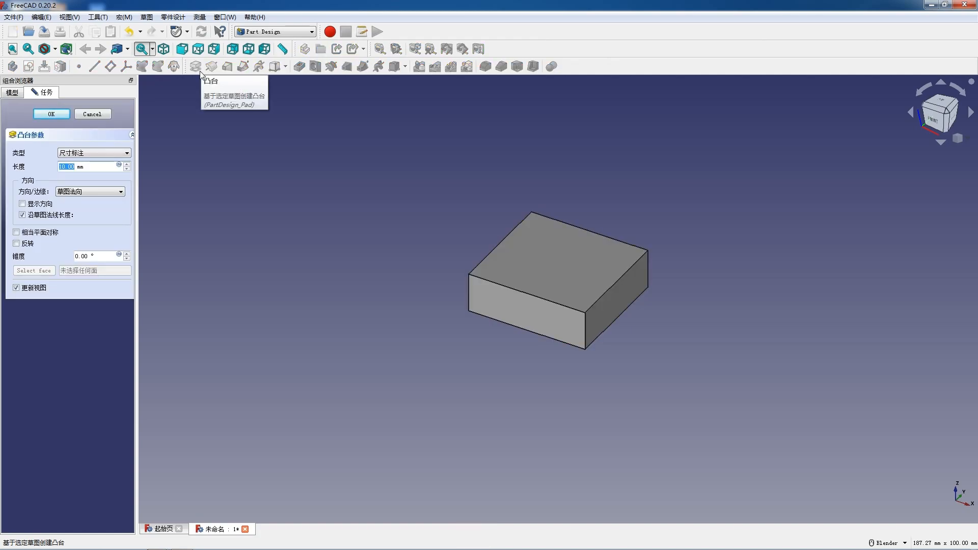
type("8")
key("Return")
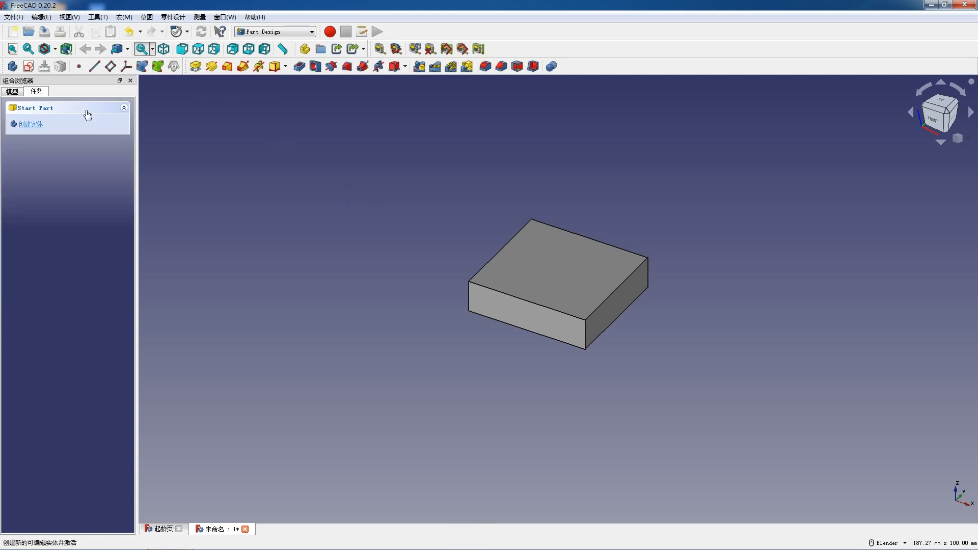
Start a new sketch on the XY plane and show the block in wireframe
left_click(28, 66)
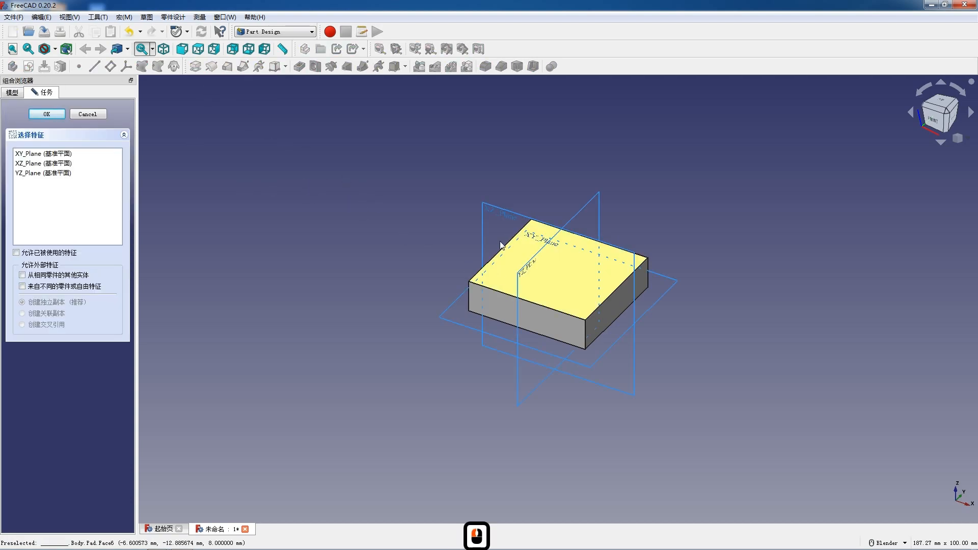
left_click(448, 314)
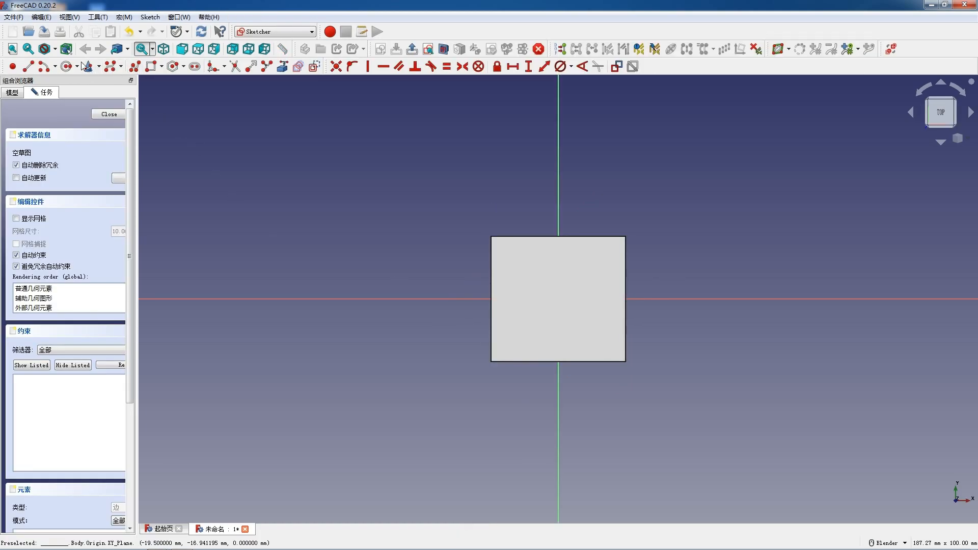
left_click(54, 49)
left_click(65, 87)
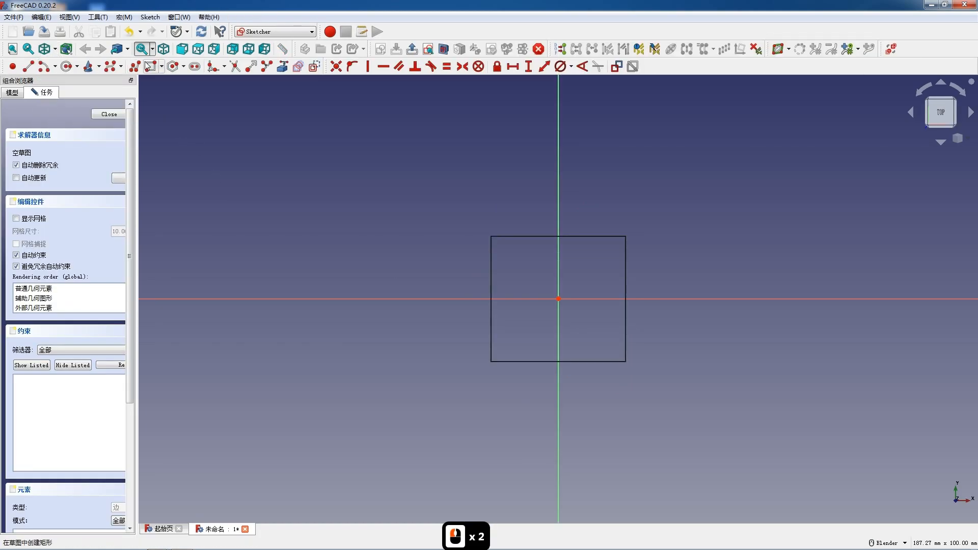
Reference the block's lower edge as external geometry and draw a polyline from its left end: line, tangent arc of about 9.7 mm radius, line
left_click(135, 67)
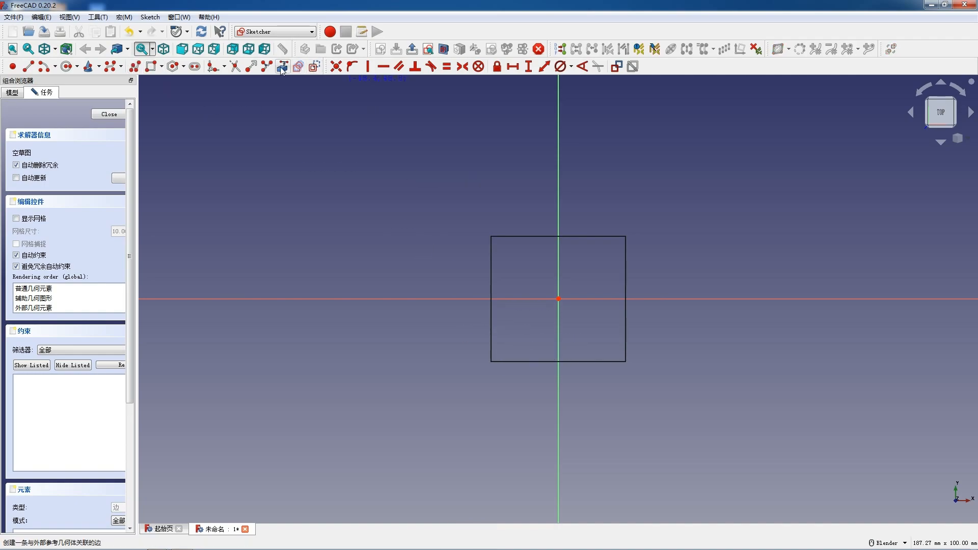
left_click(517, 361)
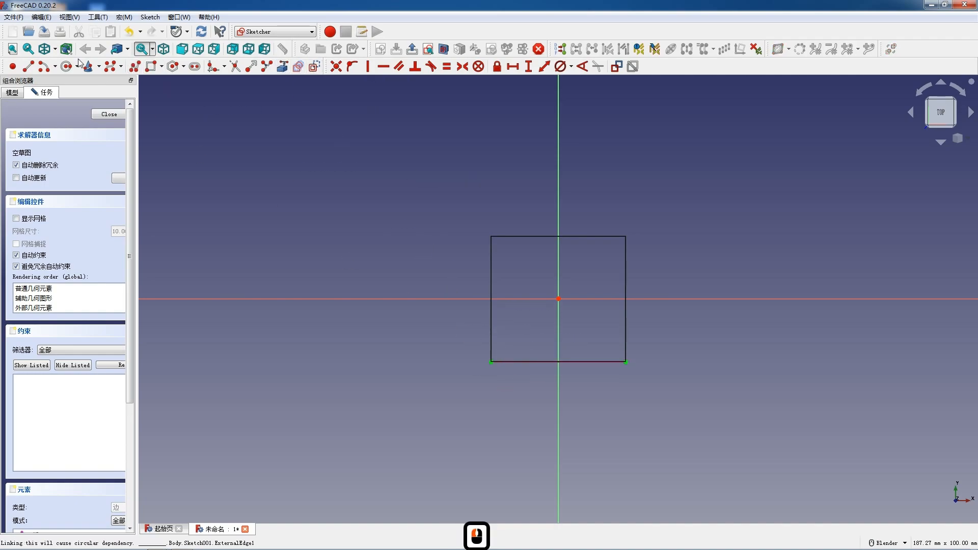
left_click(135, 66)
left_click(492, 362)
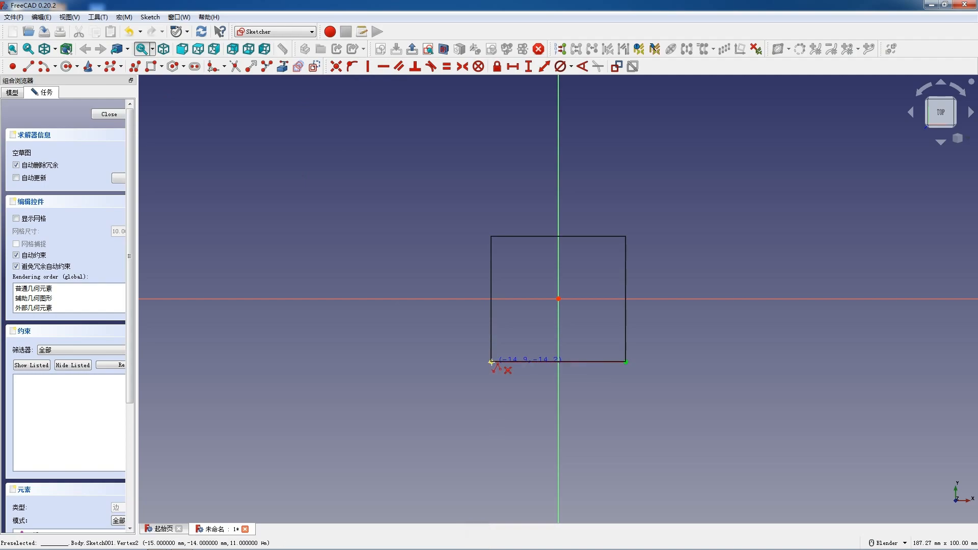
left_click(525, 421)
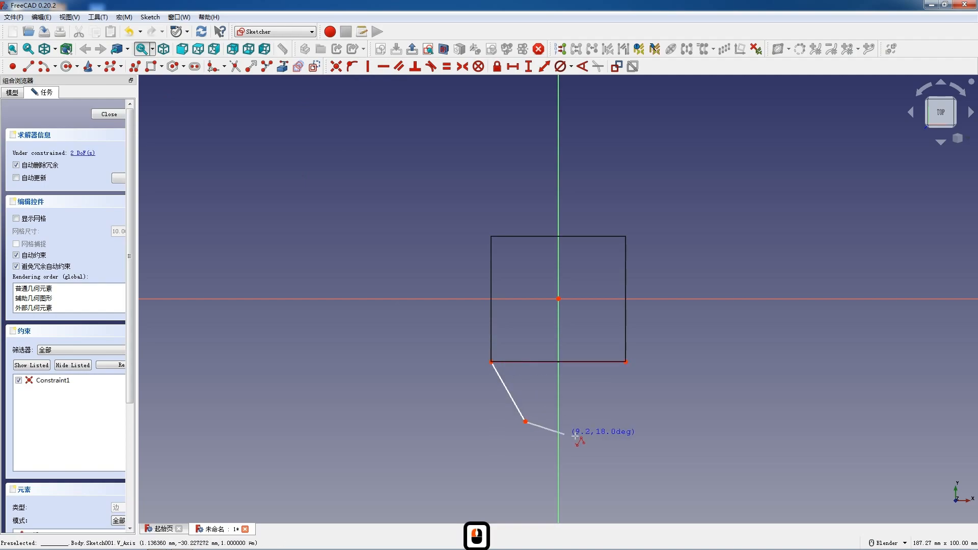
key("m")
key("m")
key("m")
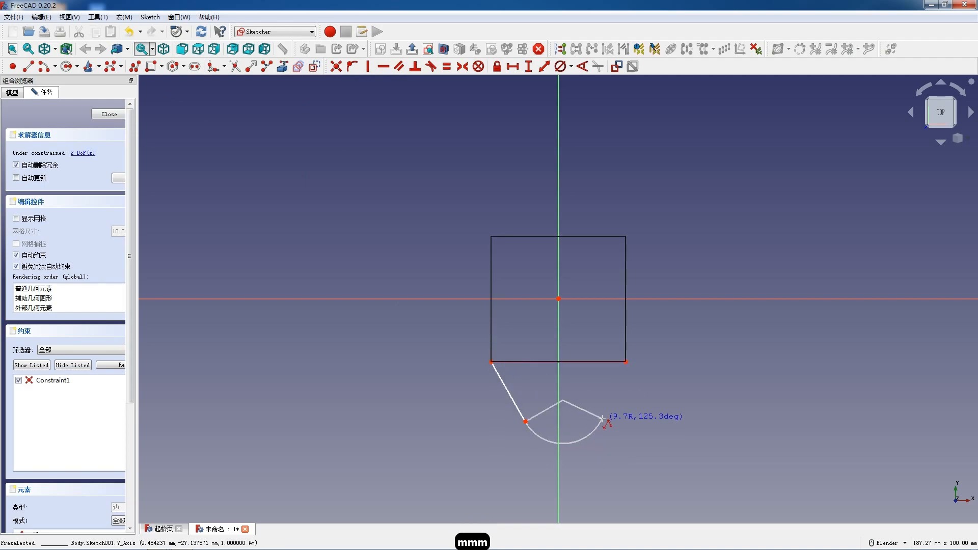
left_click(601, 418)
key("Escape")
key("Escape")
Make the polyline's open end coincident with the referenced edge's right endpoint and close the profile with a line between both endpoints
left_click_drag(620, 358, 664, 383)
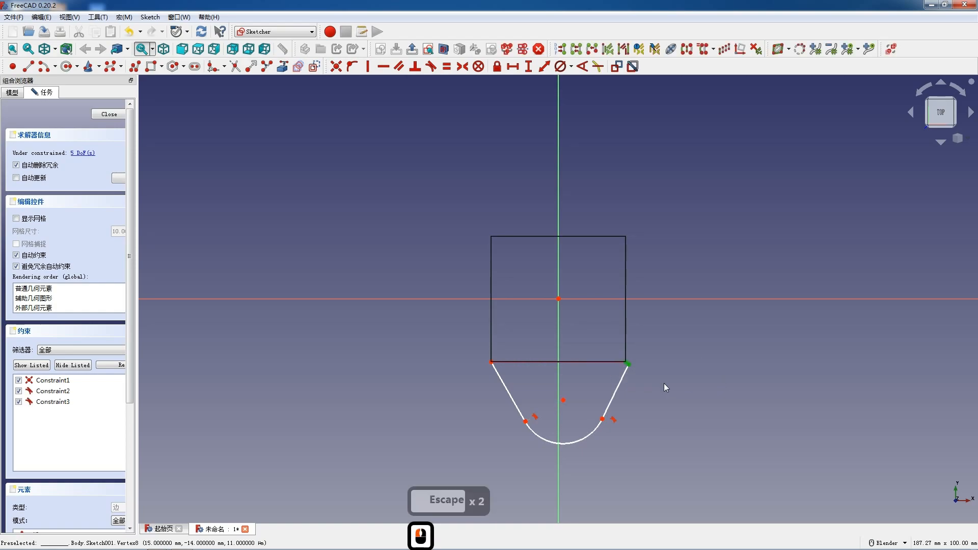
key("c")
left_click(28, 66)
left_click(491, 362)
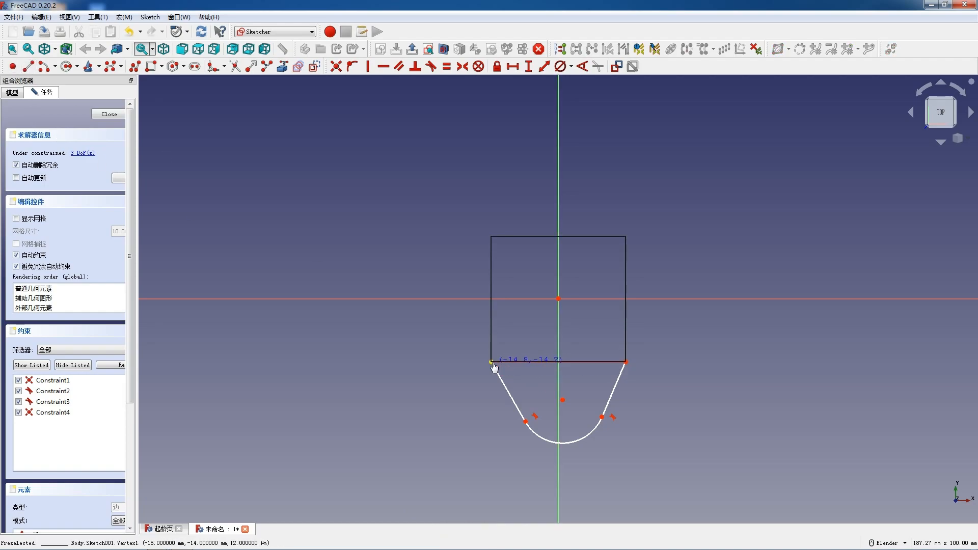
left_click(625, 362)
key("Escape")
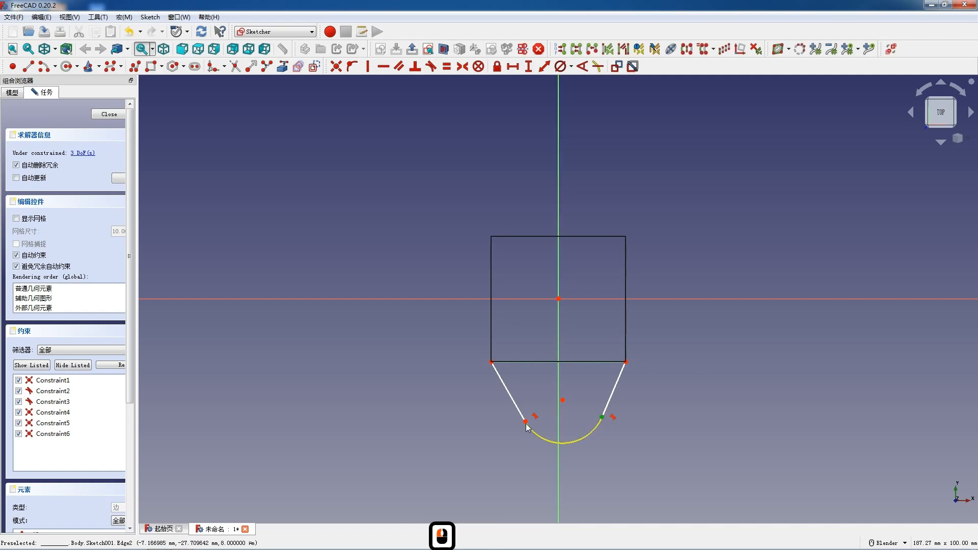
Constrain the arc's center point onto the vertical axis
left_click(584, 421)
left_click(562, 399)
left_click(557, 390)
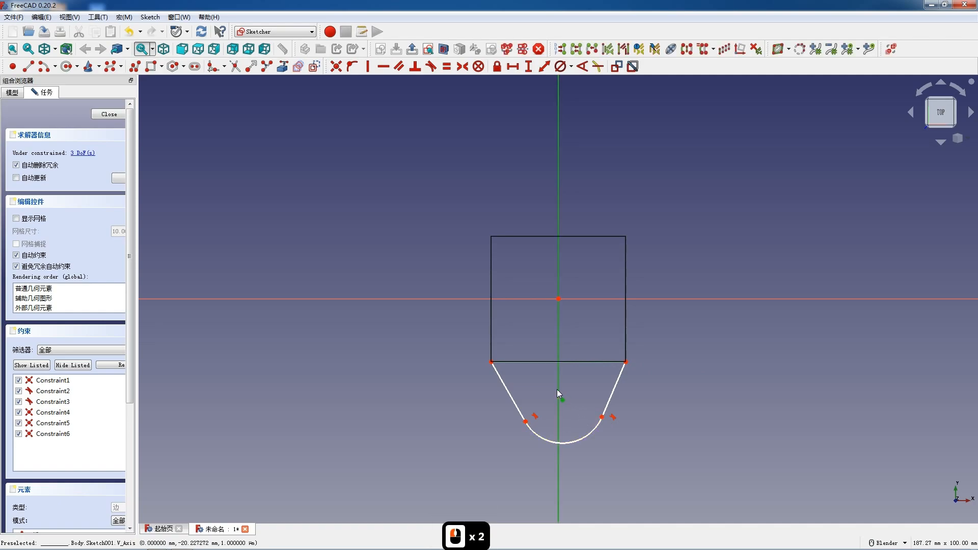
key("o")
scroll(613, 444, "up", 2)
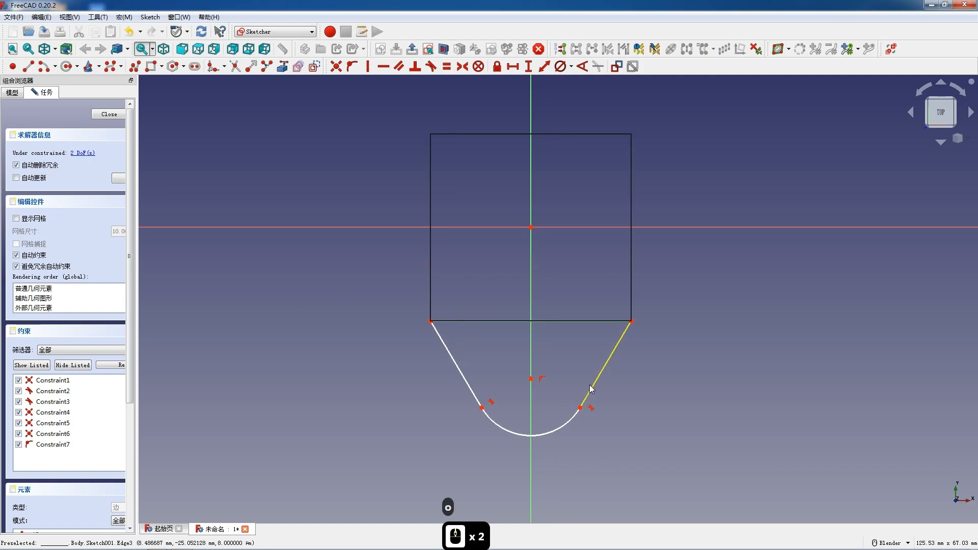
Constrain the arc's diameter to 20 mm
left_click(555, 428)
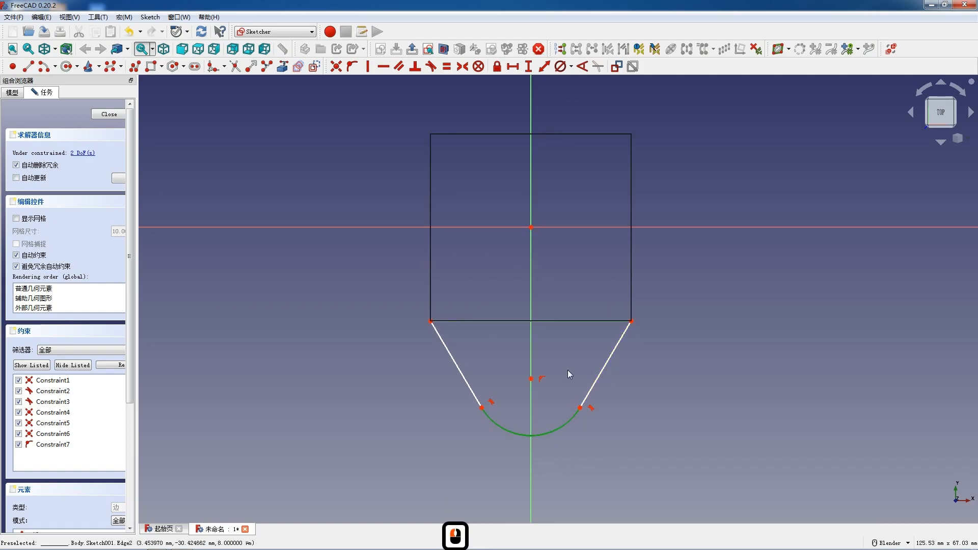
left_click(559, 67)
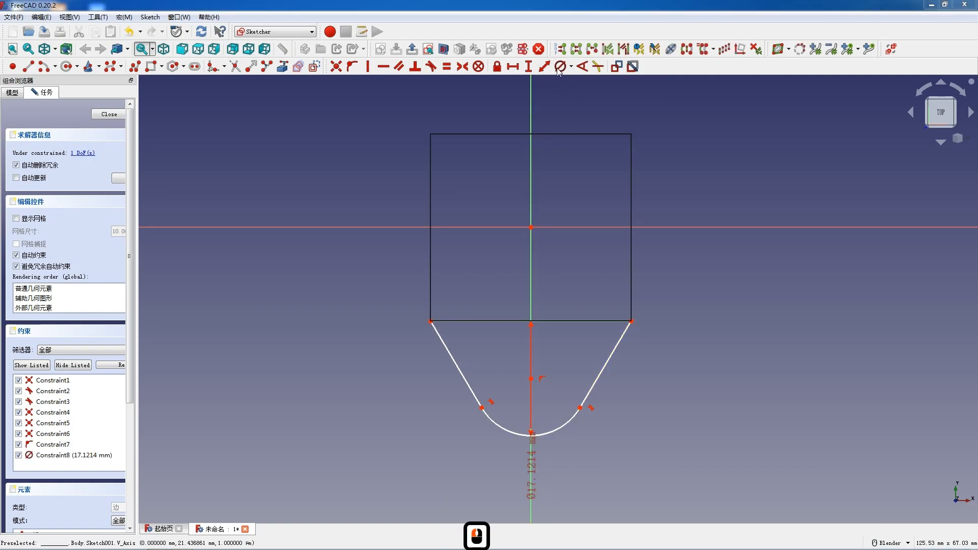
type("20")
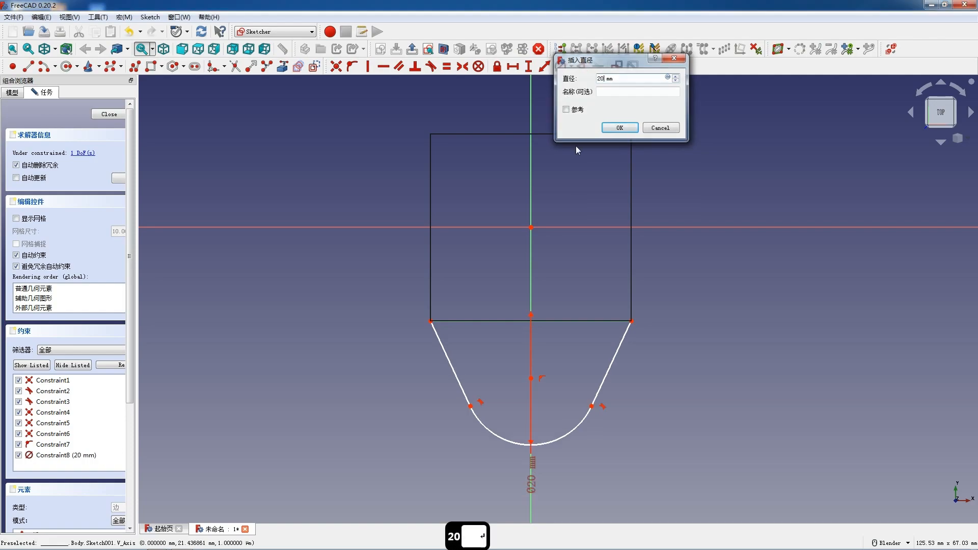
key("Return")
left_click(620, 346)
left_click(656, 356)
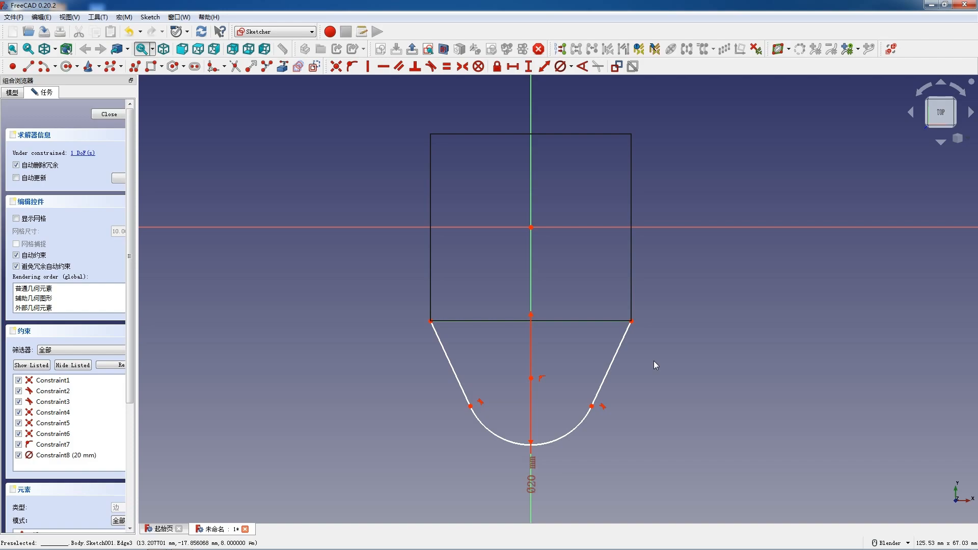
Set the vertical distance between the arc's center and the origin to 22.5 mm
left_click(531, 378)
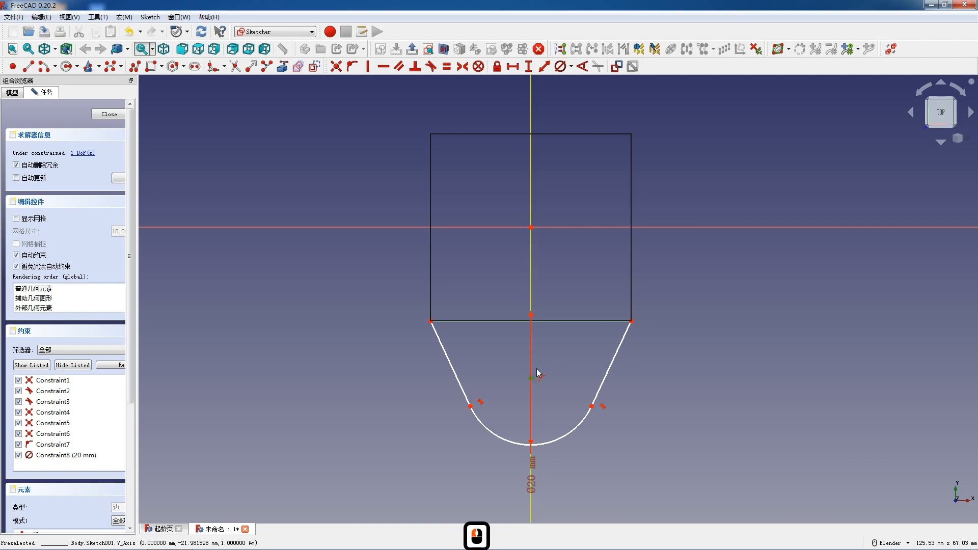
left_click(531, 227)
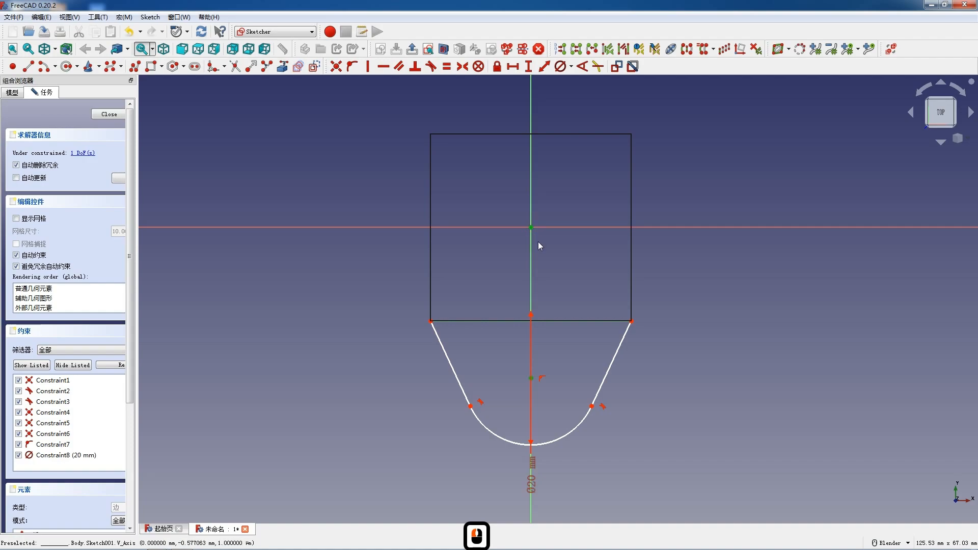
type("i")
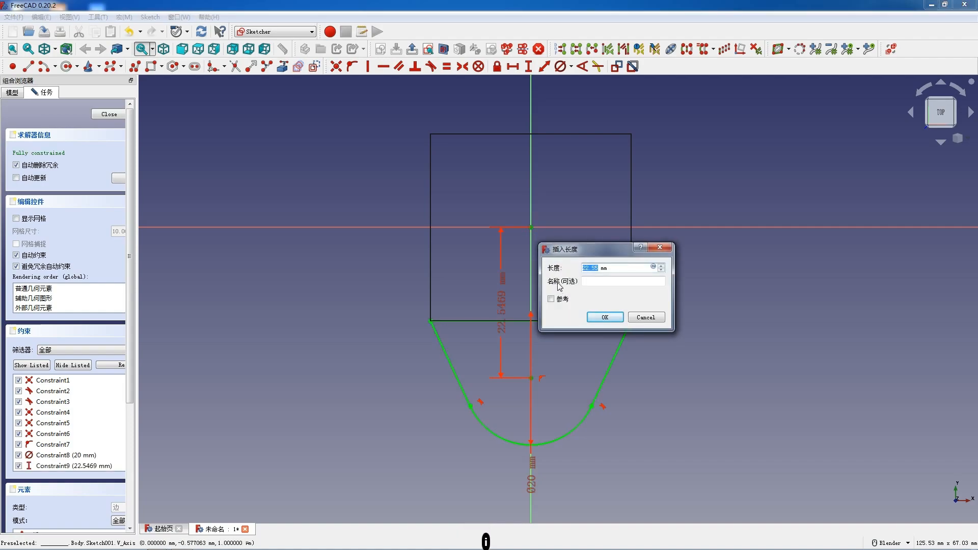
type("22.5")
key("Return")
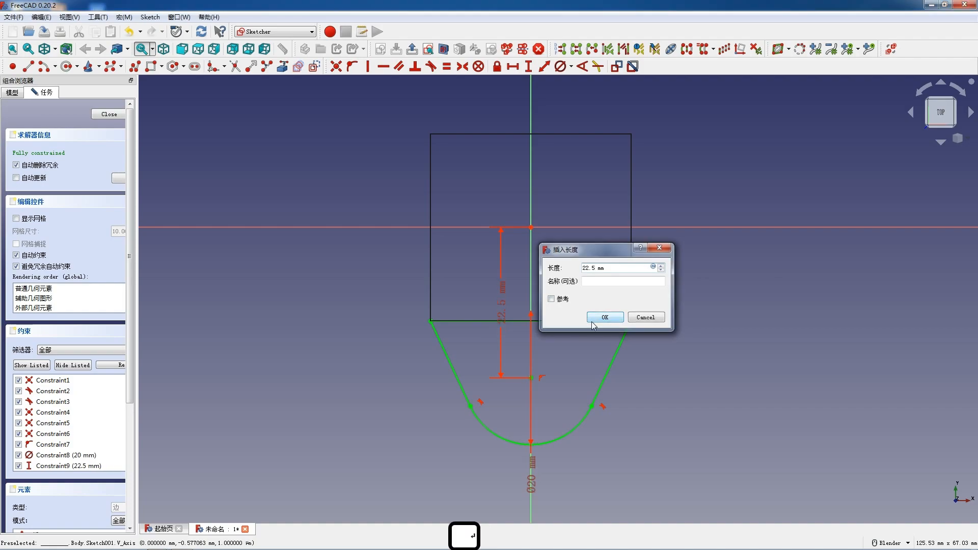
Finish the sketch, restore the as-is display style and pad the rounded profile 8 mm
left_click(109, 114)
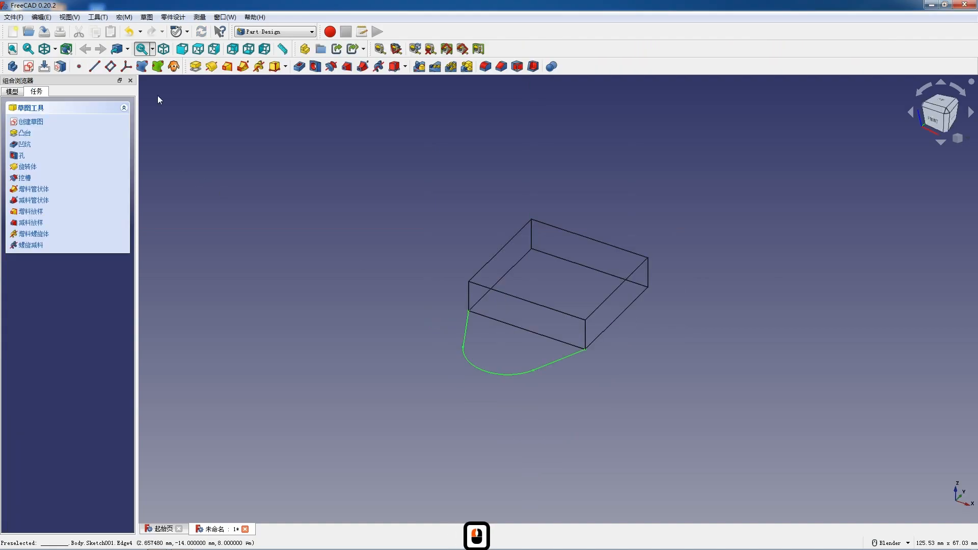
left_click(54, 49)
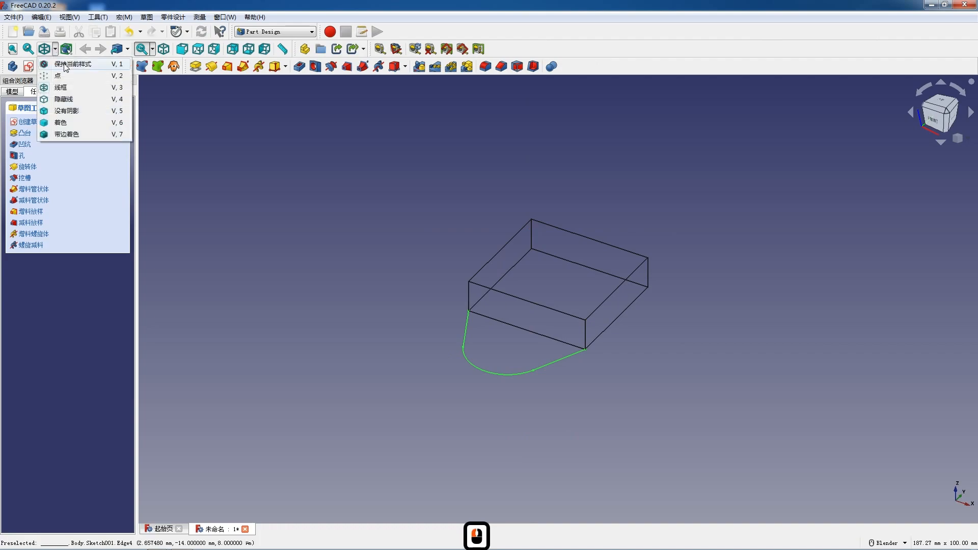
left_click(71, 64)
left_click(196, 66)
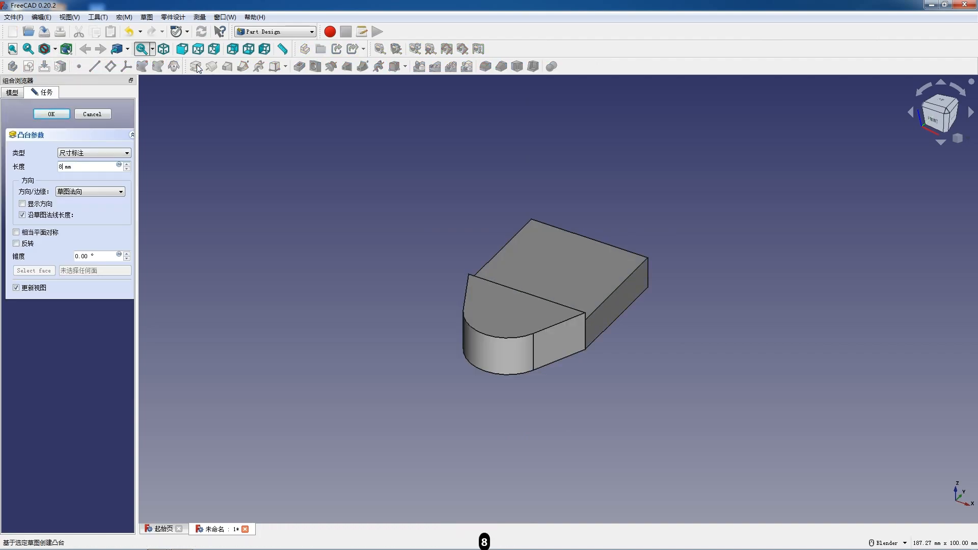
left_click(58, 115)
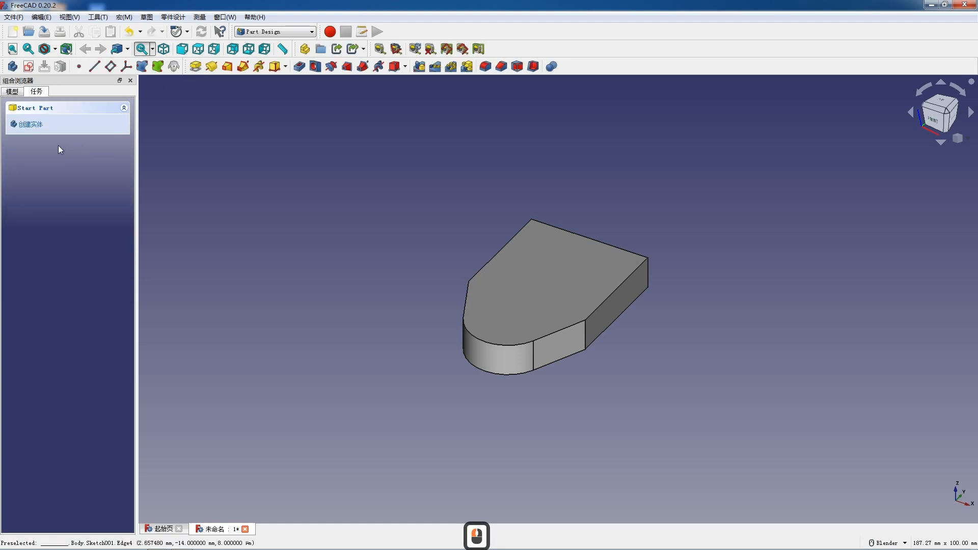
Create a polar pattern of the tongue pad with 2 occurrences over 360° about the normal sketch axis
left_click(65, 168)
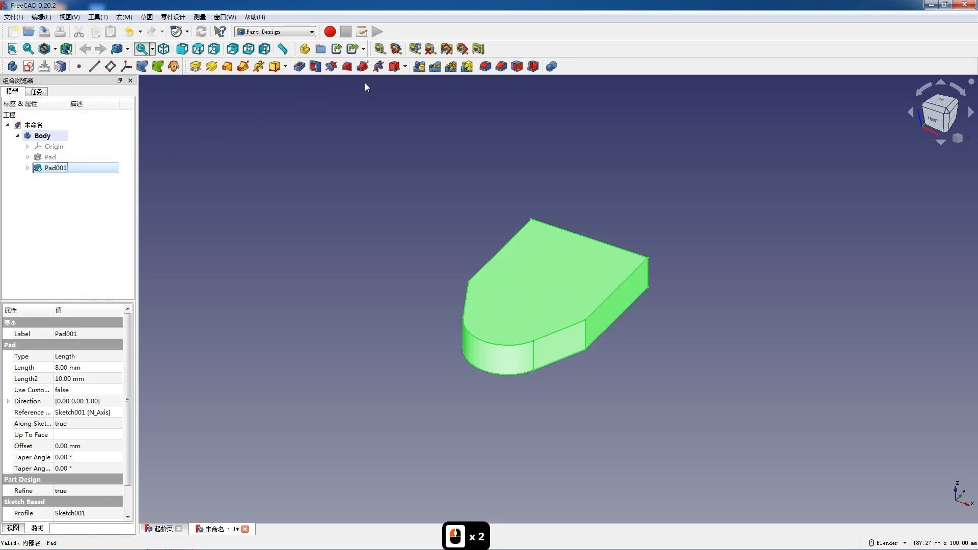
left_click(450, 67)
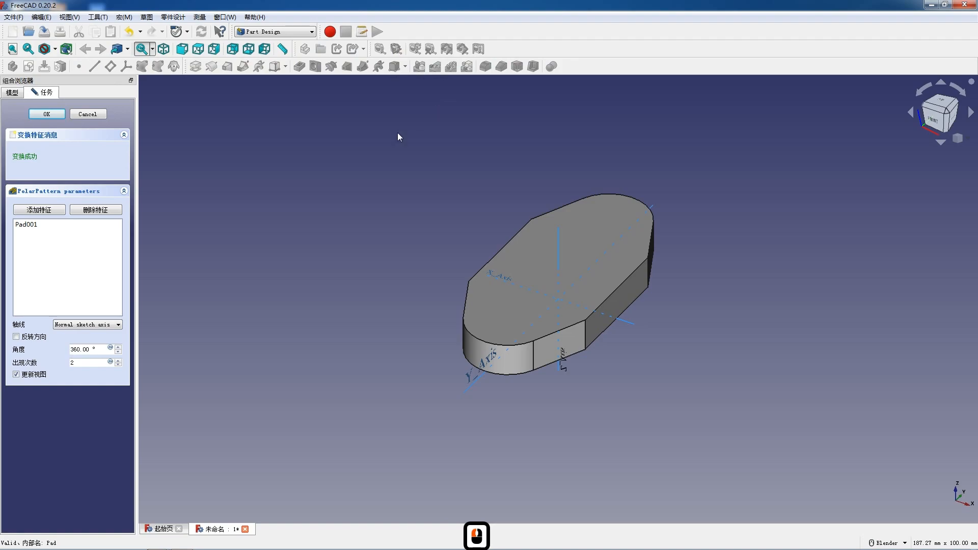
left_click(46, 116)
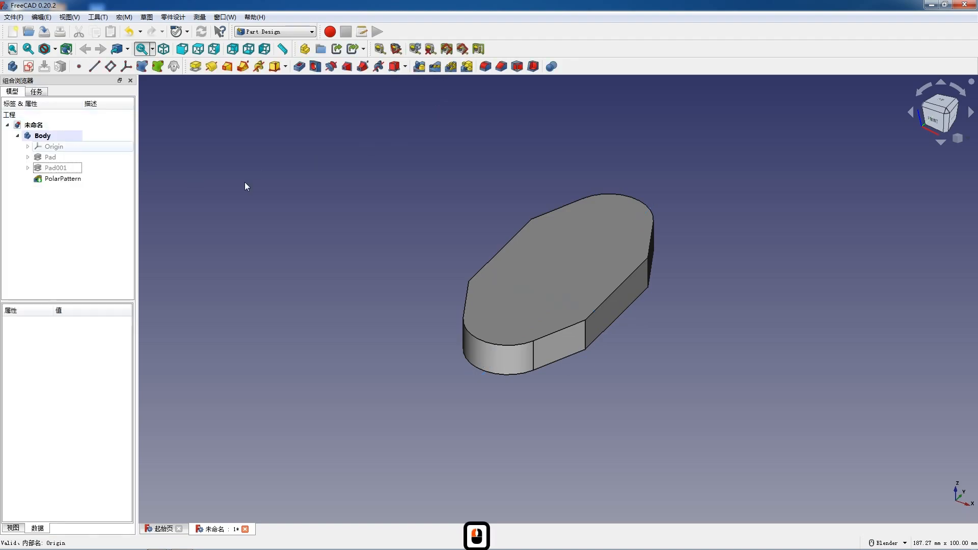
left_click(544, 266)
left_click(29, 67)
left_click(150, 67)
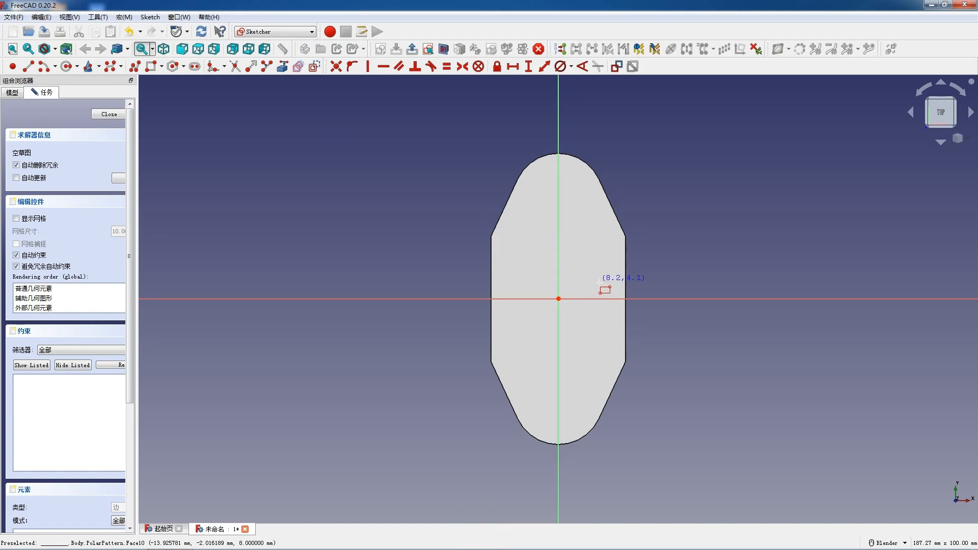
scroll(637, 296, "up", 2)
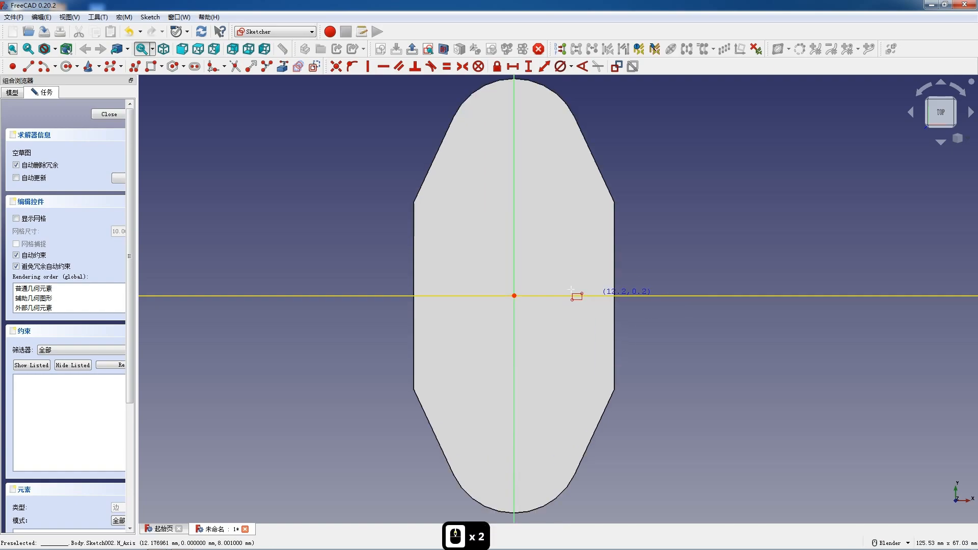
left_click(109, 114)
left_click(57, 193)
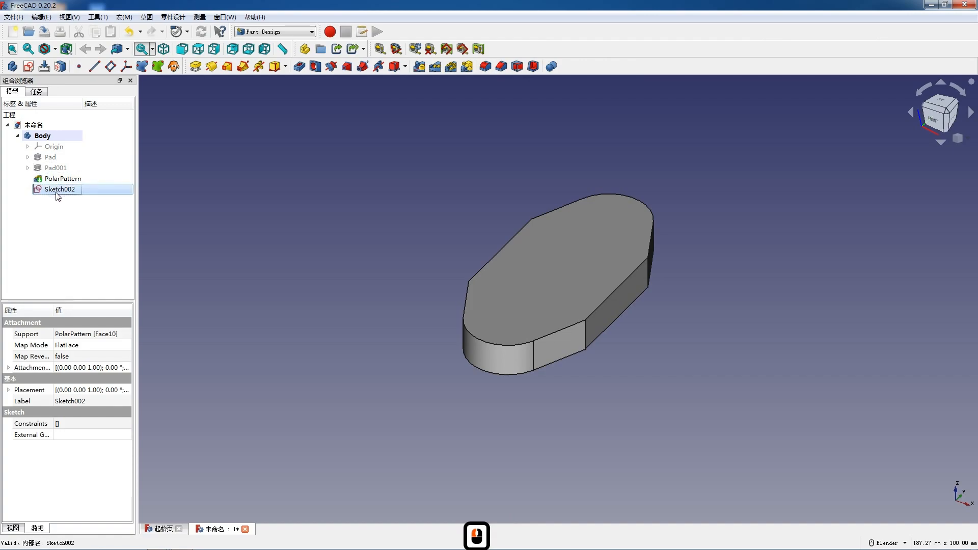
key("Delete")
Edit the first pad and set the central block's extrusion length to 17 mm
left_click(53, 159)
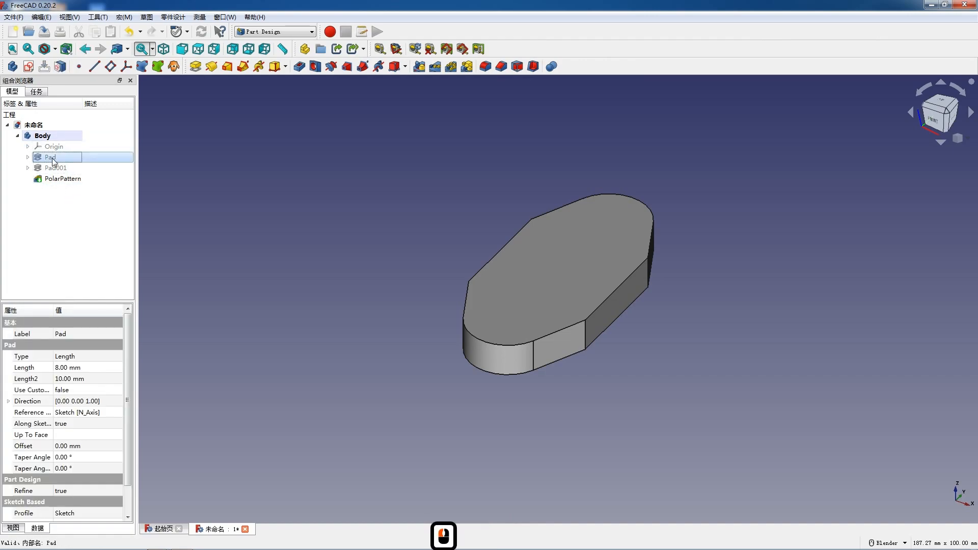
double_click(53, 161)
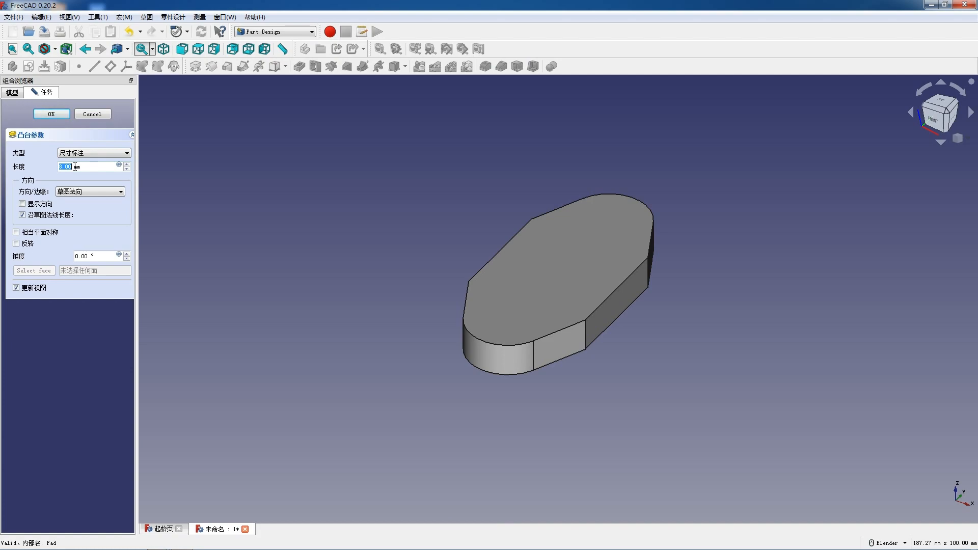
type("17")
left_click(55, 114)
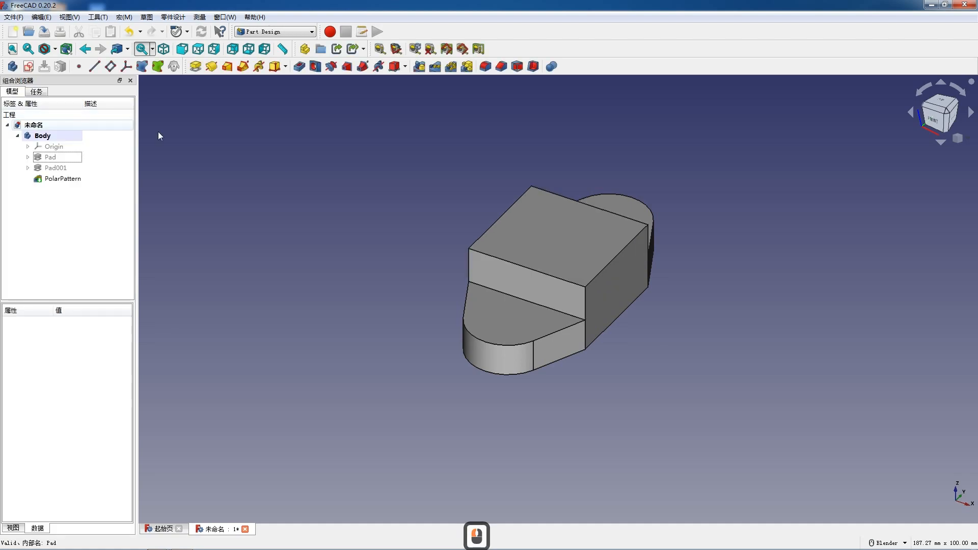
Start a sketch on the raised block's upper face and draw a rectangle around the origin
left_click(535, 232)
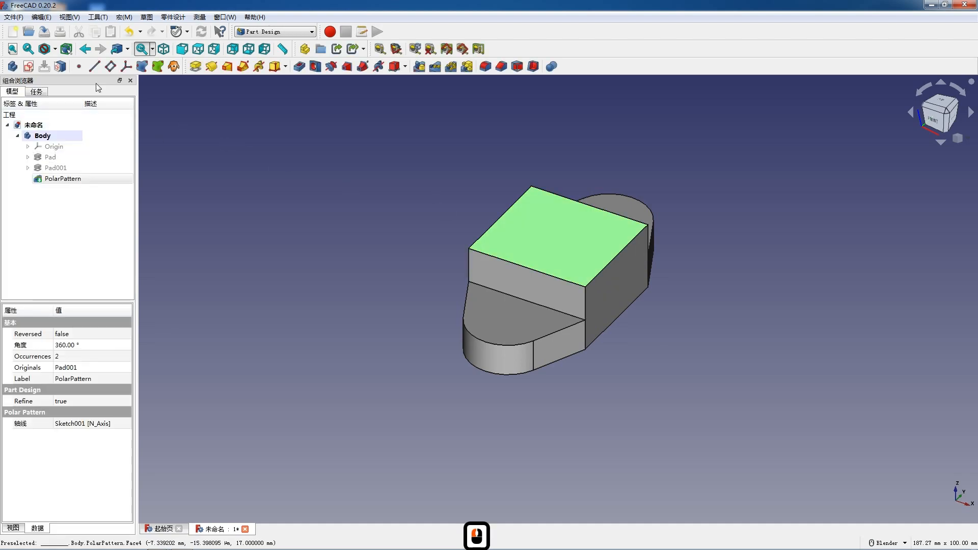
left_click(28, 66)
scroll(703, 279, "up", 3)
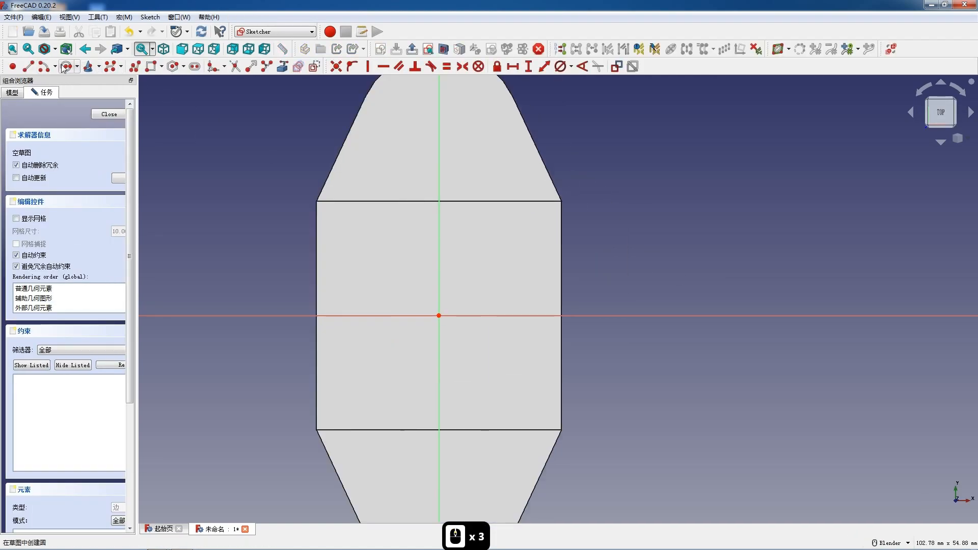
left_click(151, 66)
left_click(315, 183)
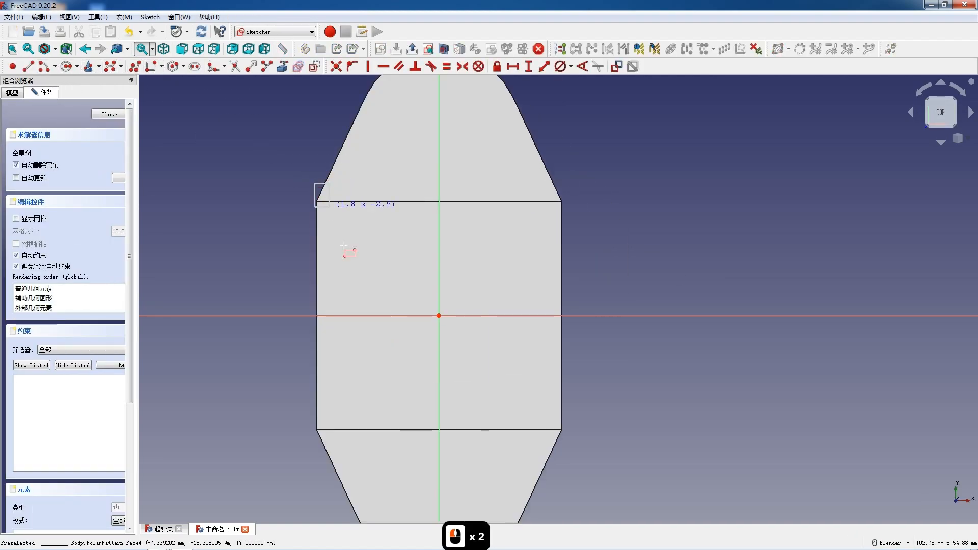
left_click(594, 427)
key("Escape")
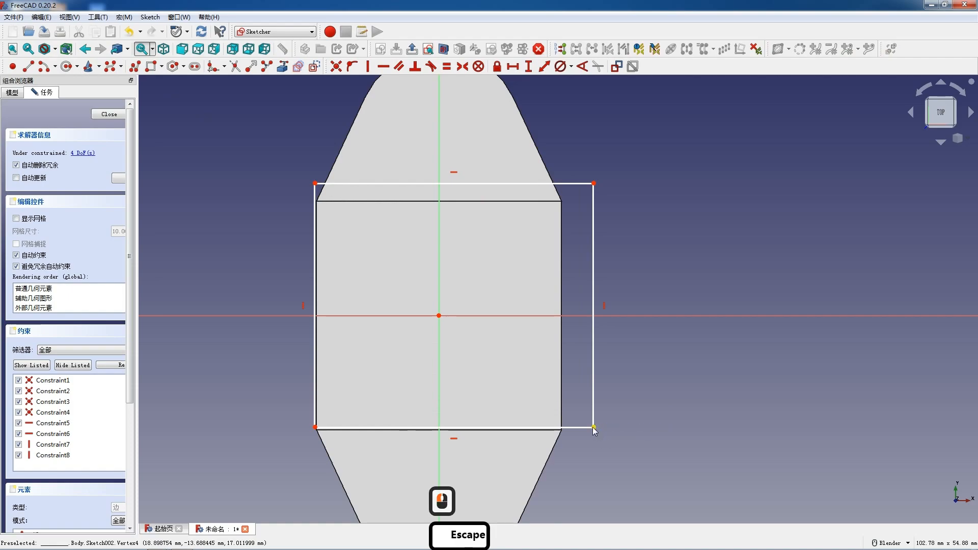
Constrain two opposite corners of the rectangle symmetric about the origin
left_click(593, 426)
left_click(315, 183)
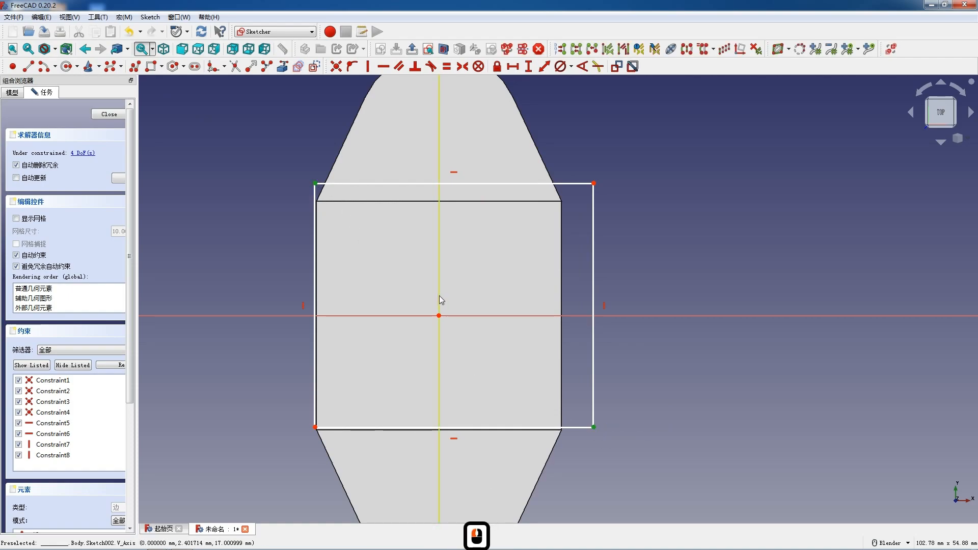
left_click(439, 315)
key("s")
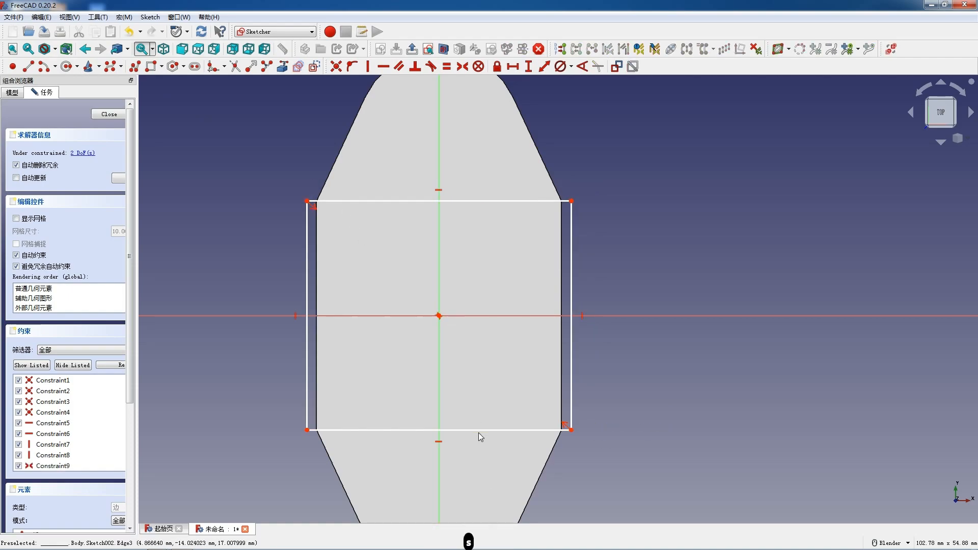
Set the rectangle's horizontal width to 30 mm and its vertical height to 35 mm
left_click(475, 429)
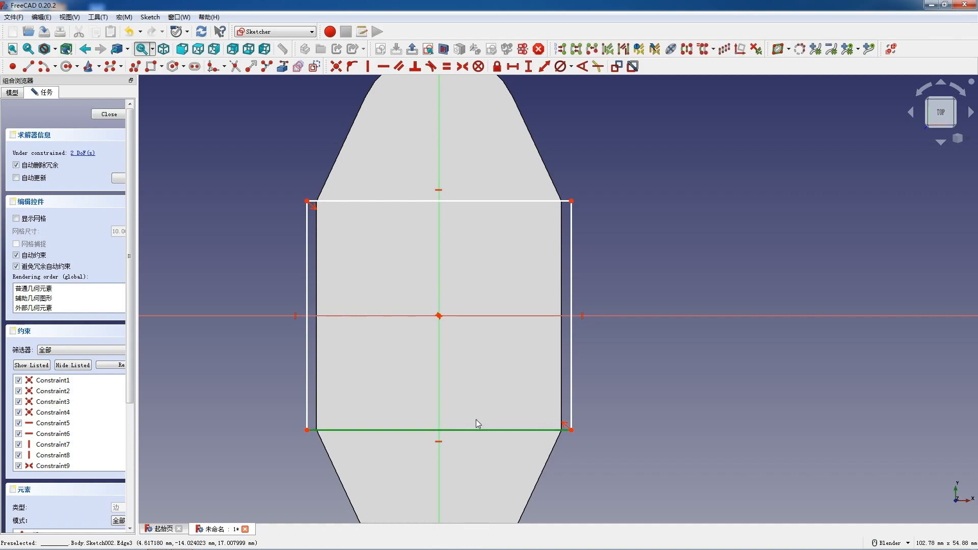
key("l")
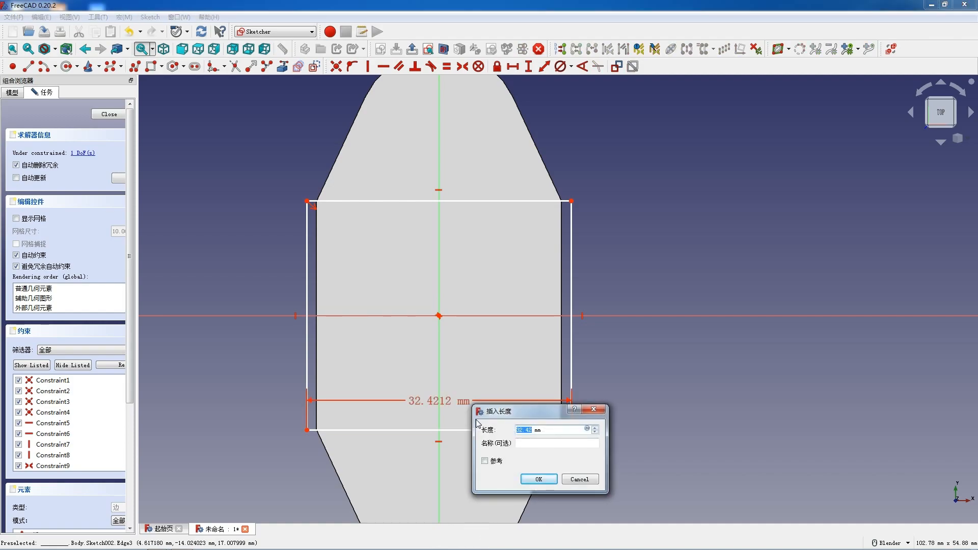
type("30")
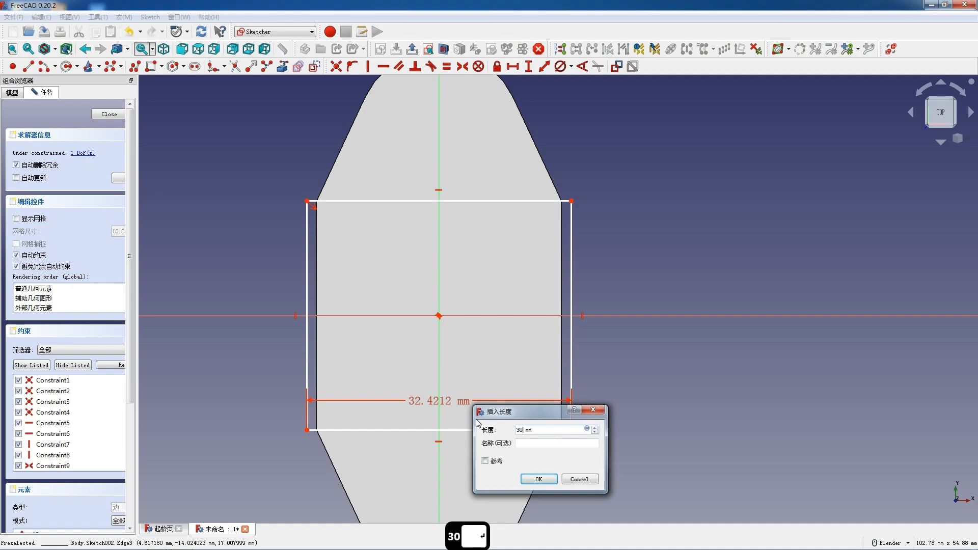
key("Return")
left_click(563, 288)
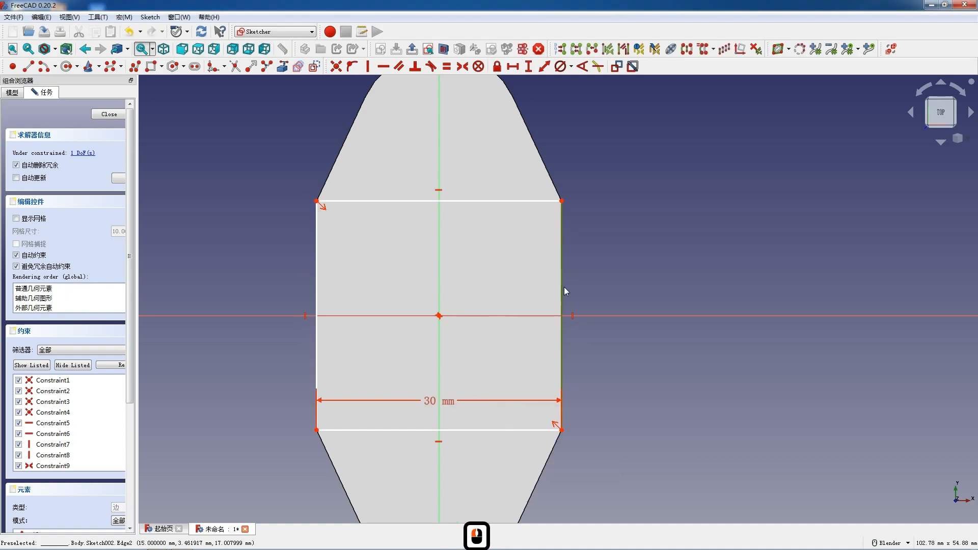
type("i")
type("35")
key("Return")
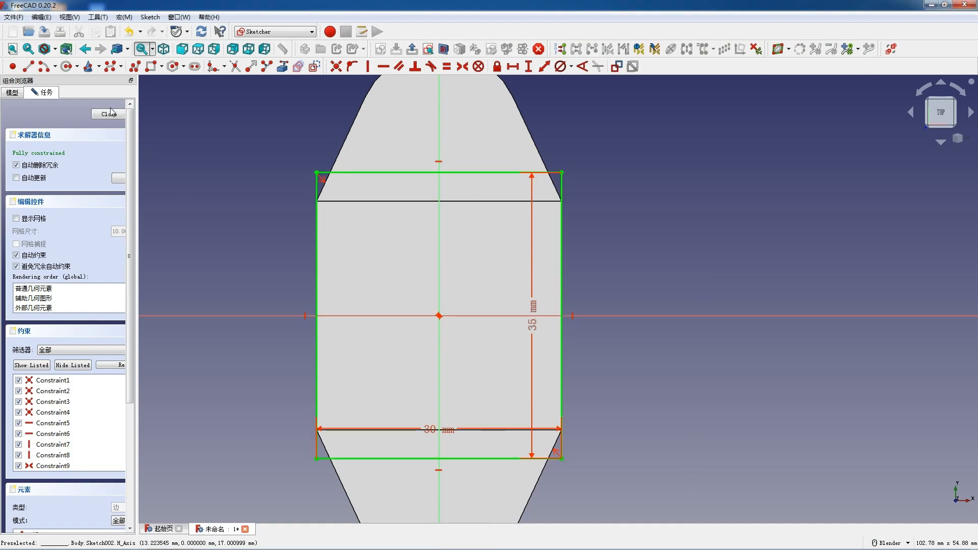
Finish the rectangle sketch and pad it 8 mm
left_click(108, 113)
left_click(196, 67)
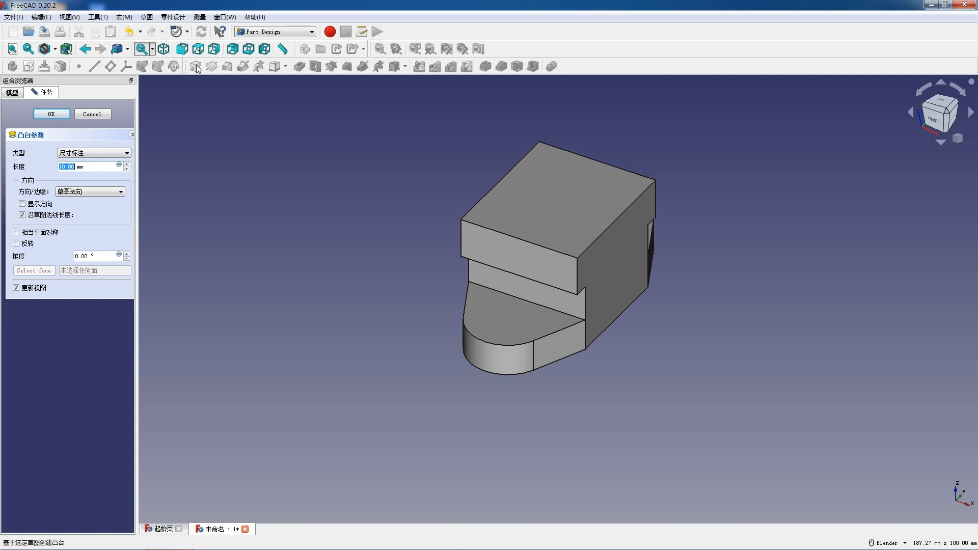
key("Return")
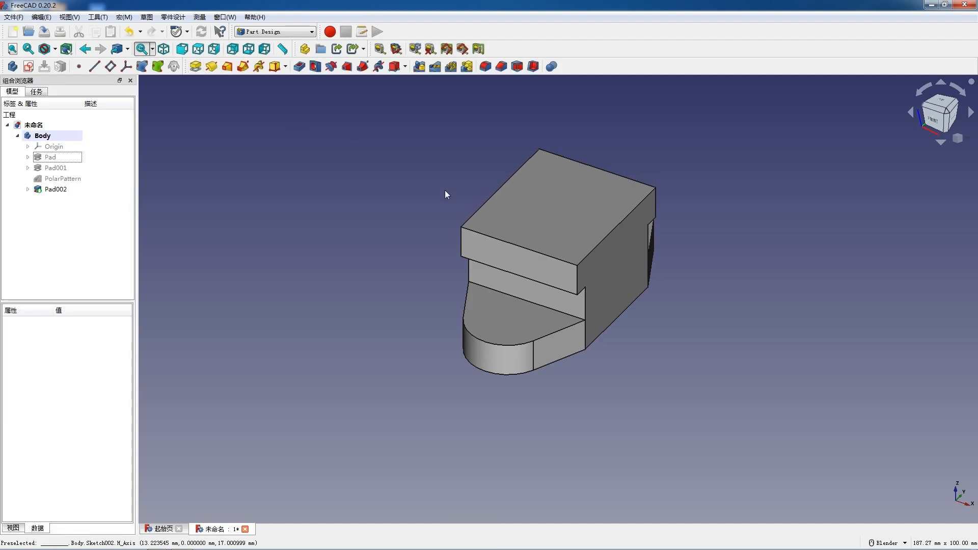
Start a sketch on the tongue's upper face and link the rounded arcs of both tongues as external geometry
left_click(499, 317)
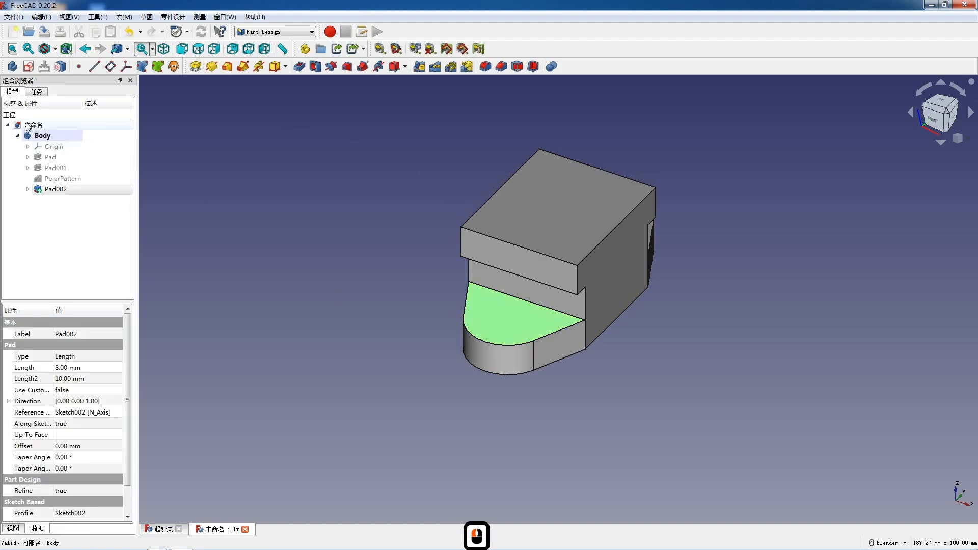
left_click(29, 67)
left_click(283, 66)
left_click(536, 438)
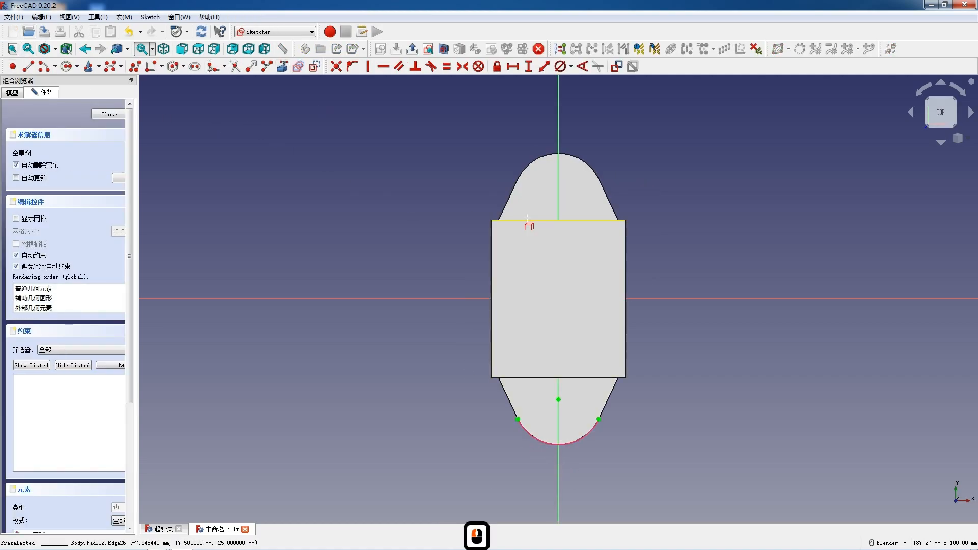
left_click(531, 165)
Draw one circle centred on each of the two linked arcs' center points
left_click(66, 67)
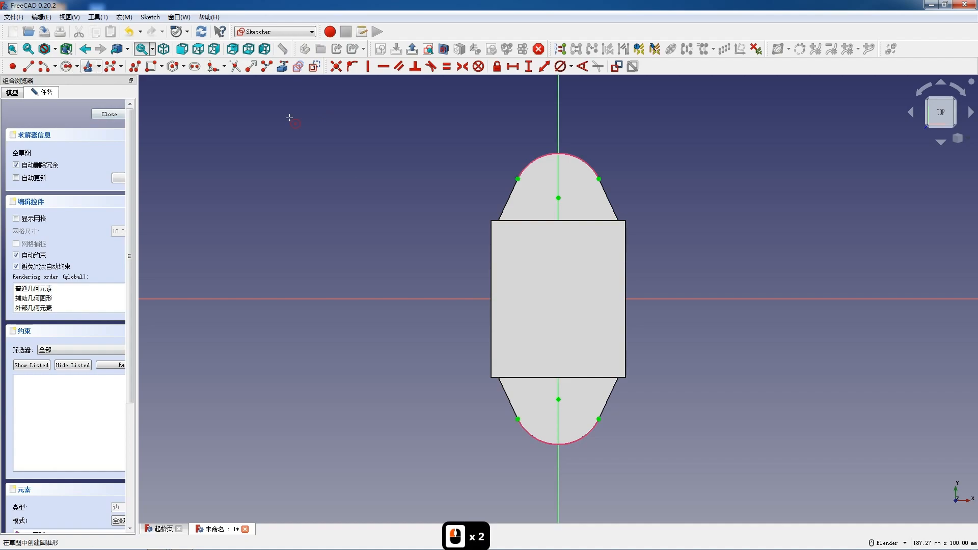
left_click(558, 198)
left_click(571, 201)
left_click(558, 399)
left_click(571, 407)
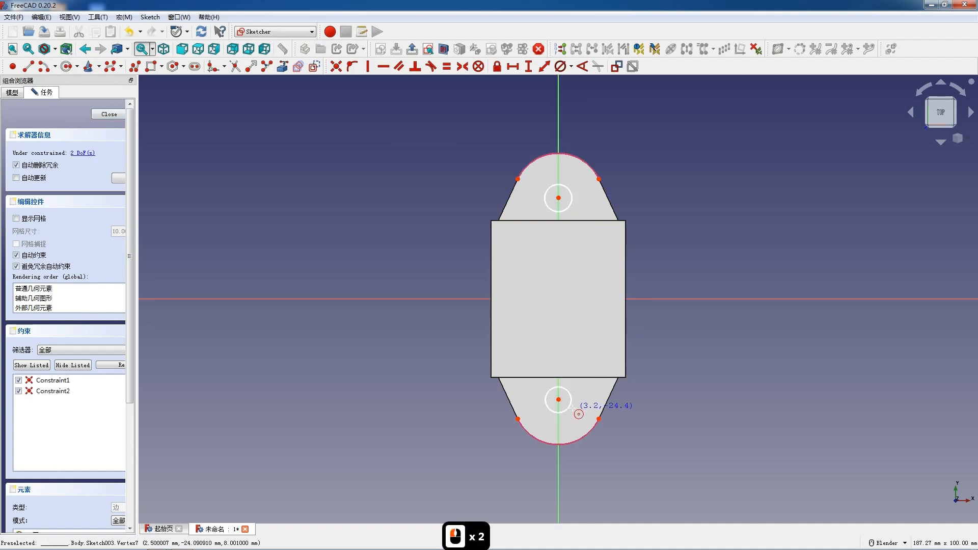
key("Escape")
Constrain the two circles as equal and set their diameter to 8 mm
left_click(568, 407)
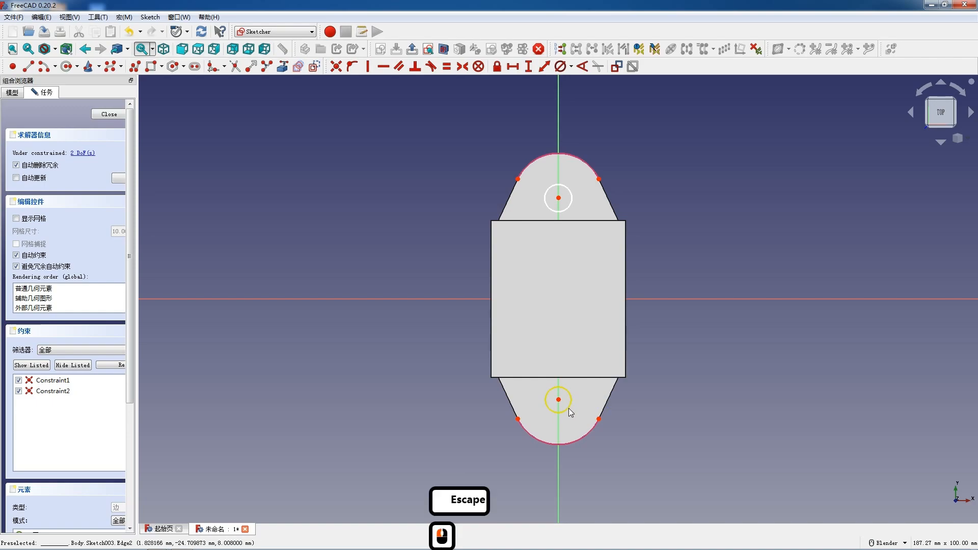
left_click(547, 210)
key("e")
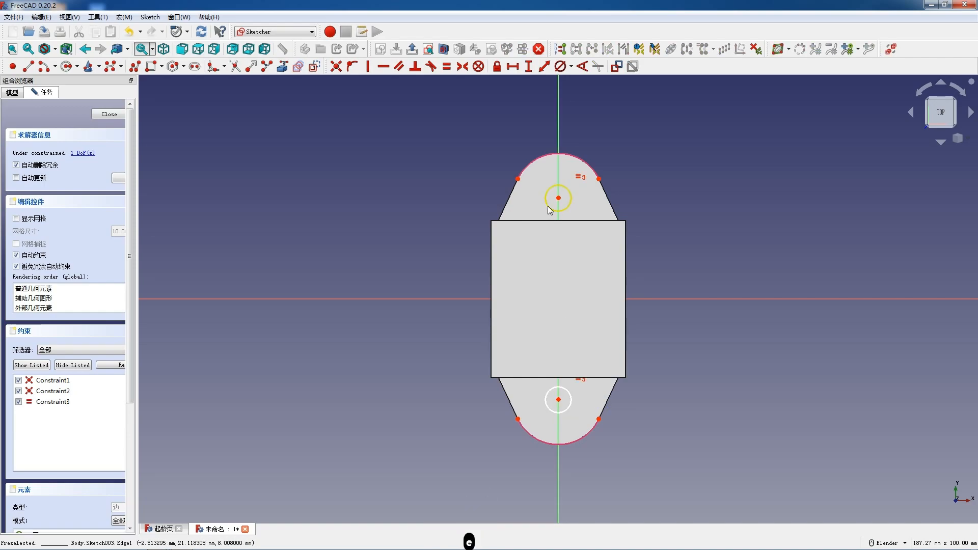
left_click(560, 66)
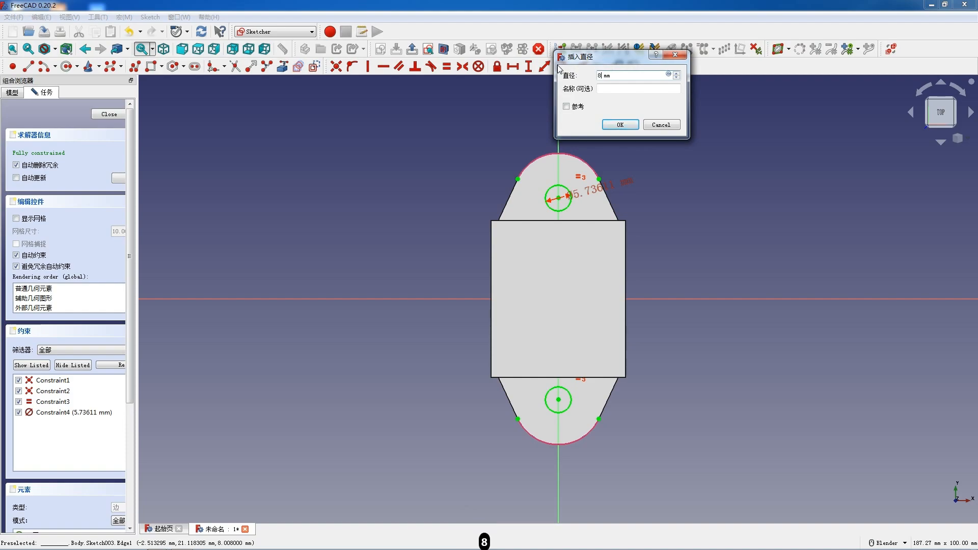
type("8")
left_click(619, 125)
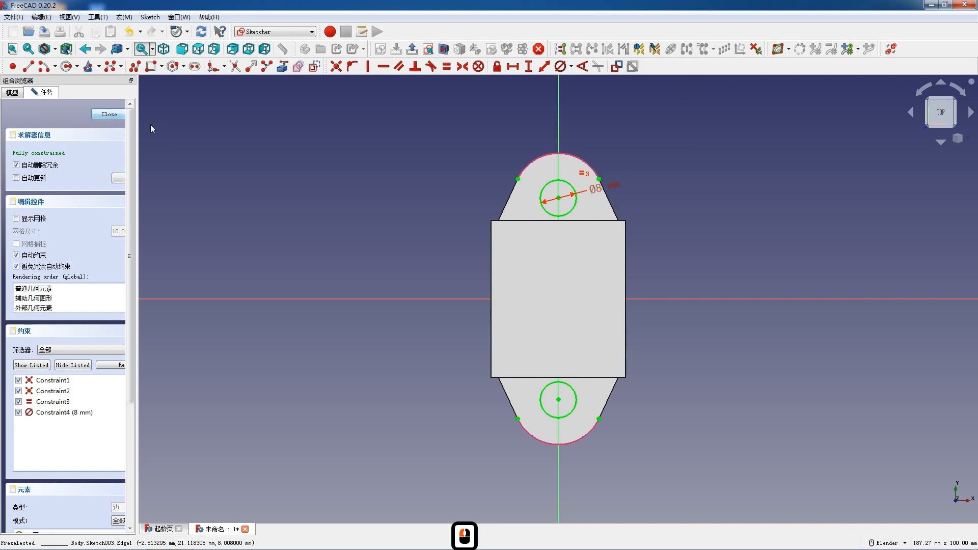
Finish the sketch and pocket both circles through all to make the tongue holes
left_click(109, 114)
left_click(299, 66)
left_click(109, 154)
left_click(96, 164)
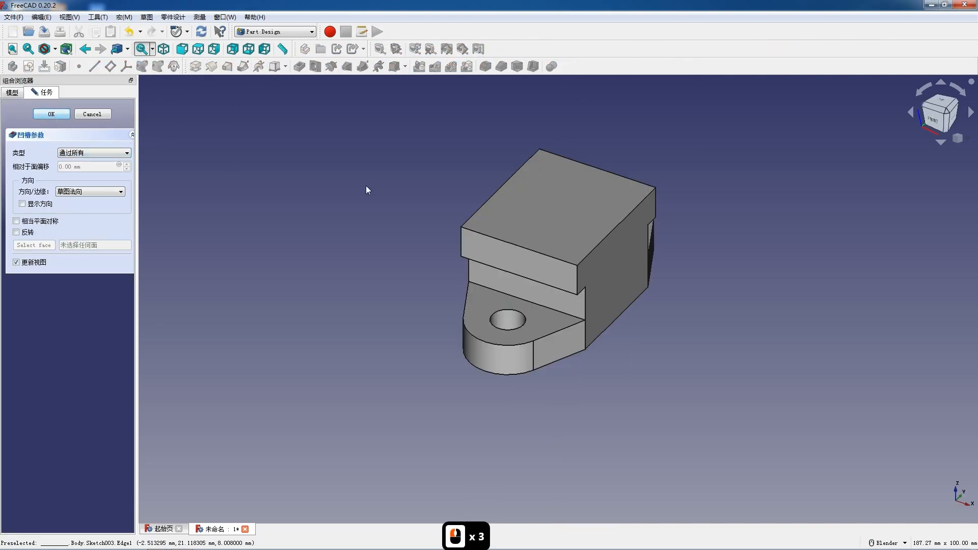
Start a sketch on the upper face of the top pad and draw a rectangle around the origin
left_click(552, 233)
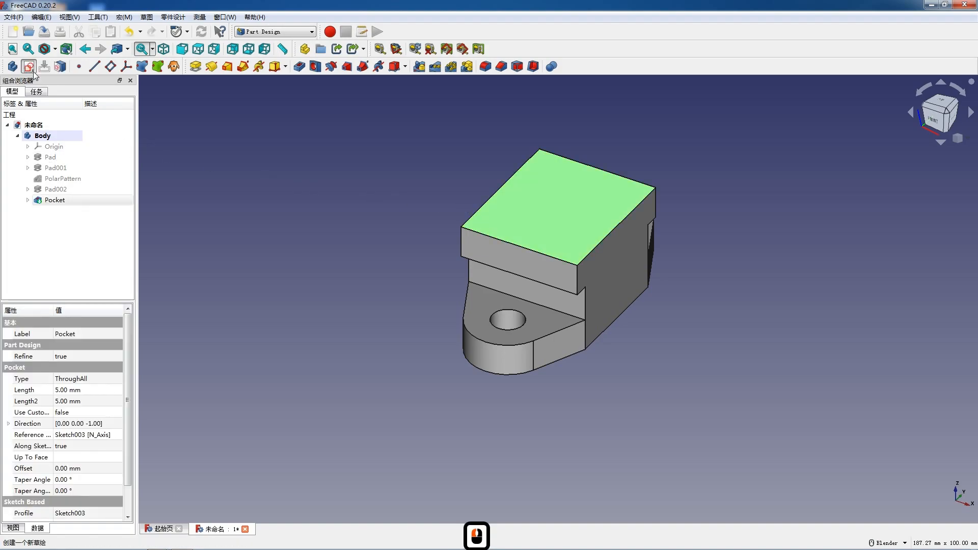
left_click(28, 66)
scroll(637, 340, "up", 2)
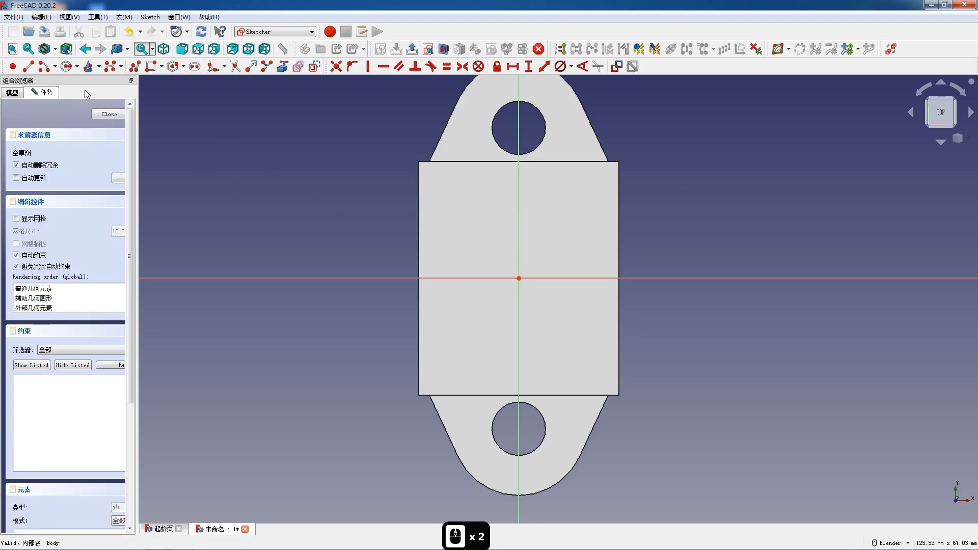
left_click(151, 66)
left_click(458, 202)
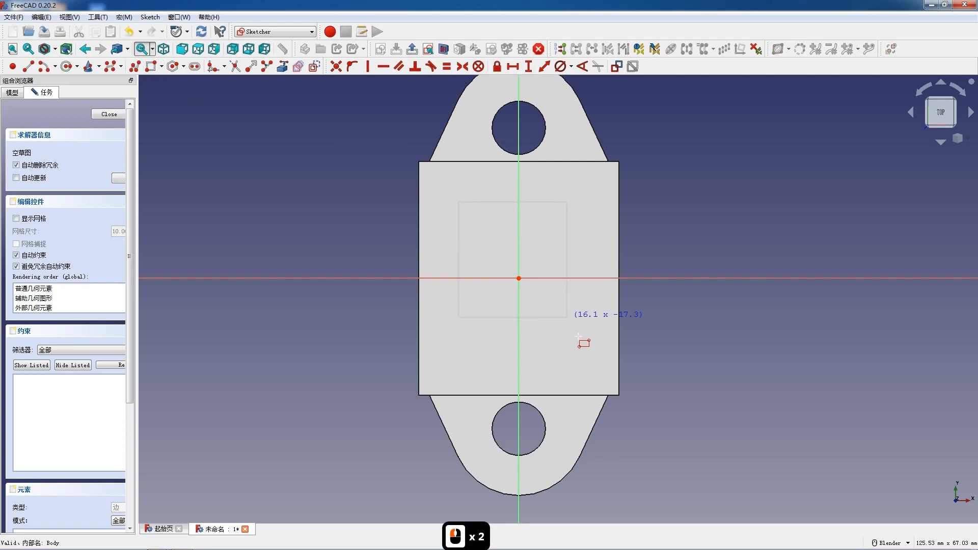
left_click(585, 354)
key("Escape")
Constrain two adjacent sides of the rectangle as equal and make its opposite corners symmetric about the origin
left_click(585, 338)
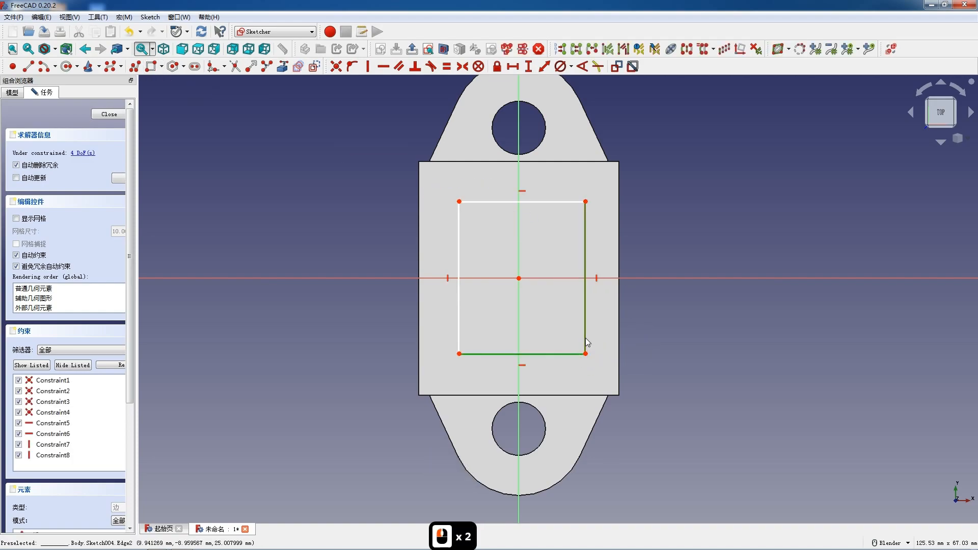
key("e")
left_click(598, 350)
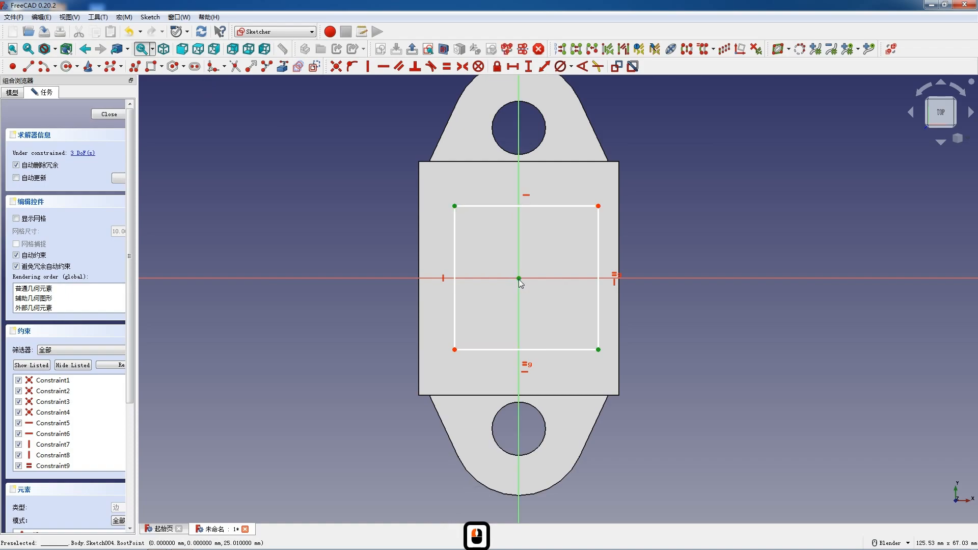
key("s")
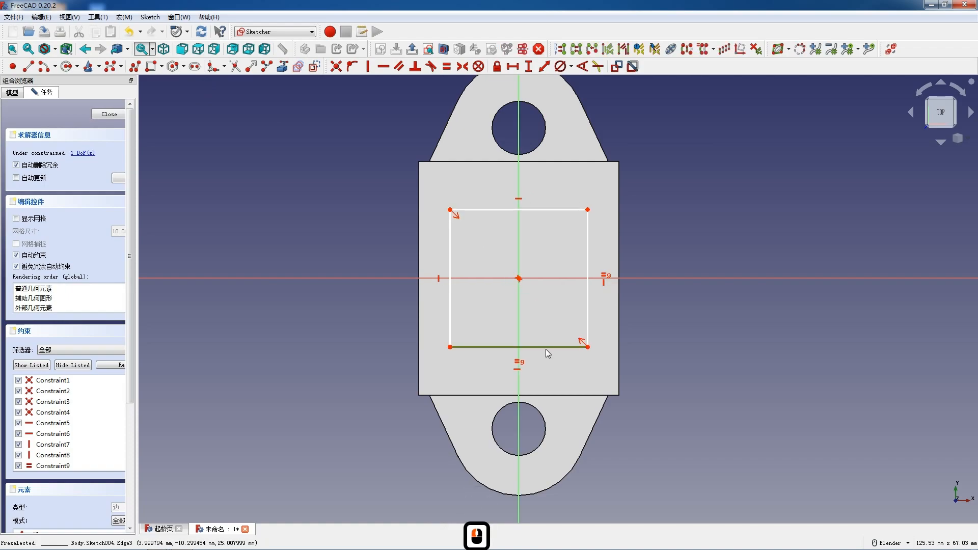
Set the square's side length to 20 mm
key("l")
type("2")
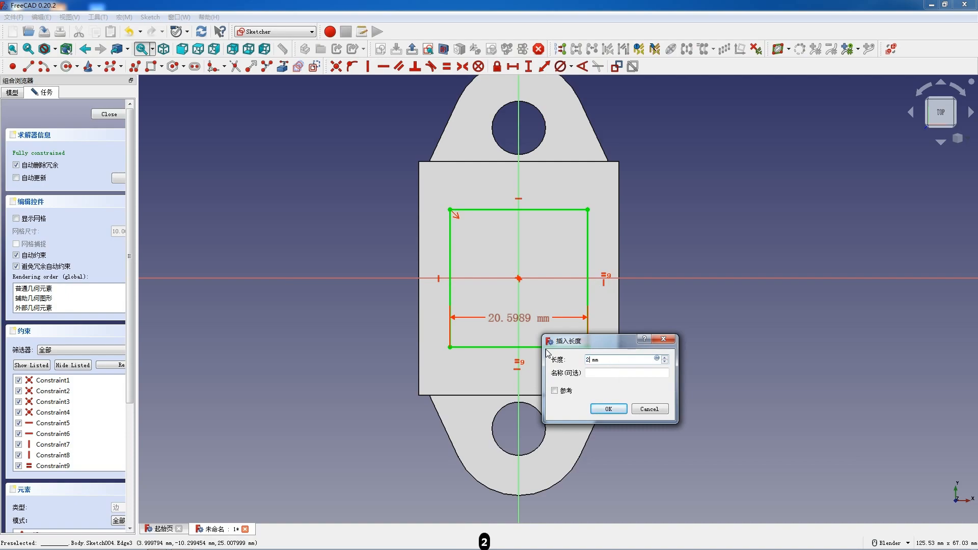
type("0")
key("Return")
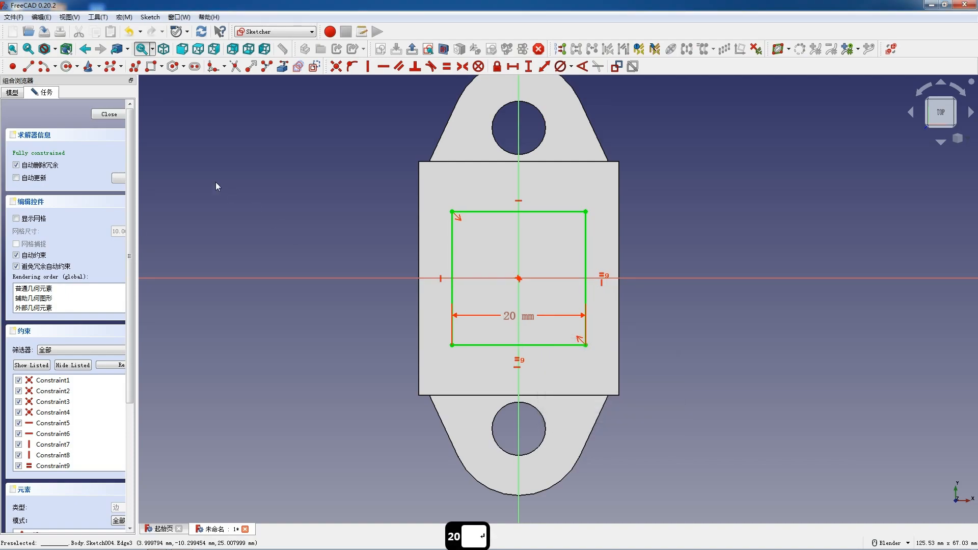
Finish the sketch and pocket the square through all to hollow the central block
left_click(109, 114)
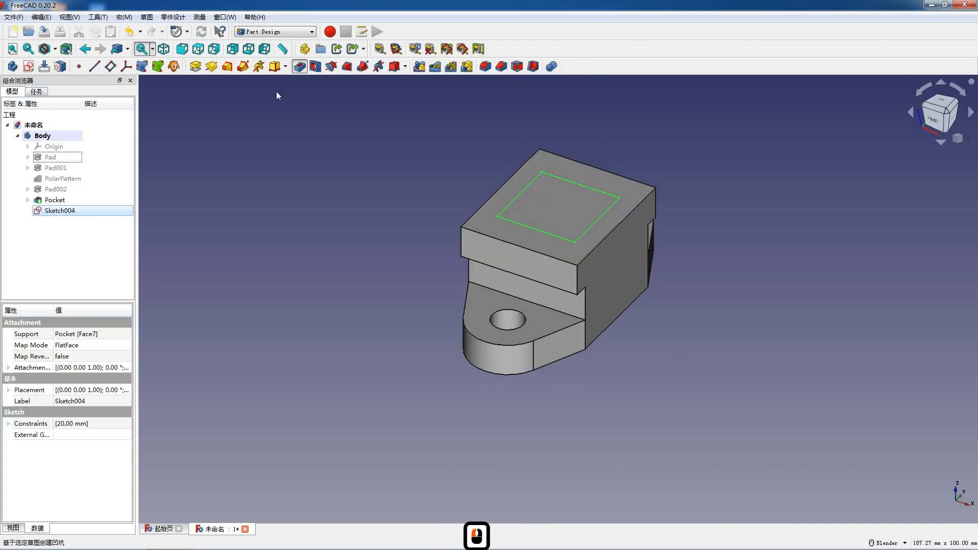
left_click(99, 154)
left_click(102, 170)
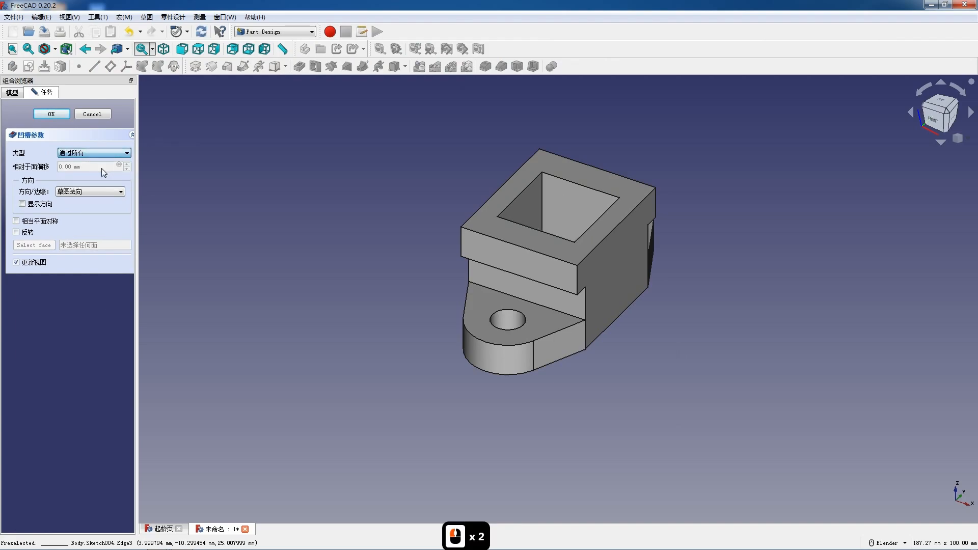
left_click(609, 299)
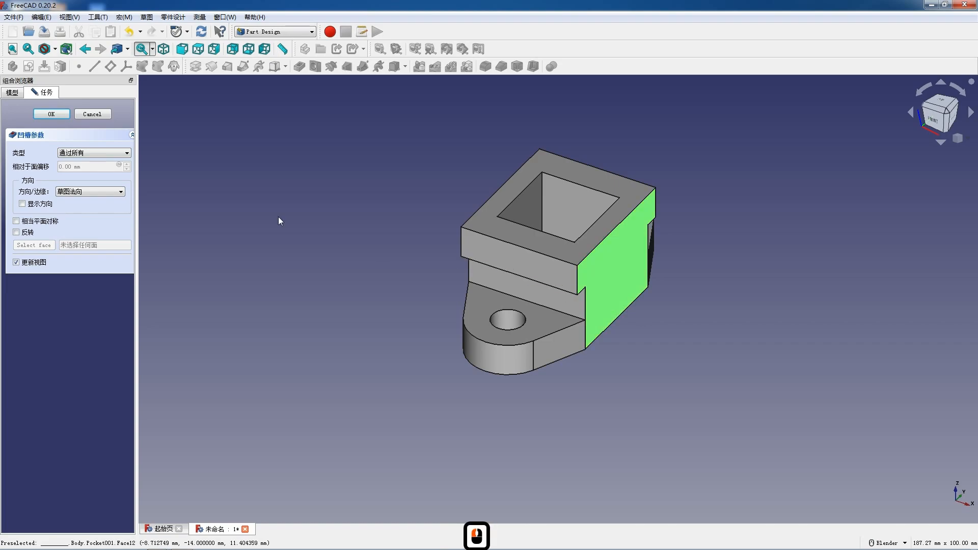
left_click(51, 114)
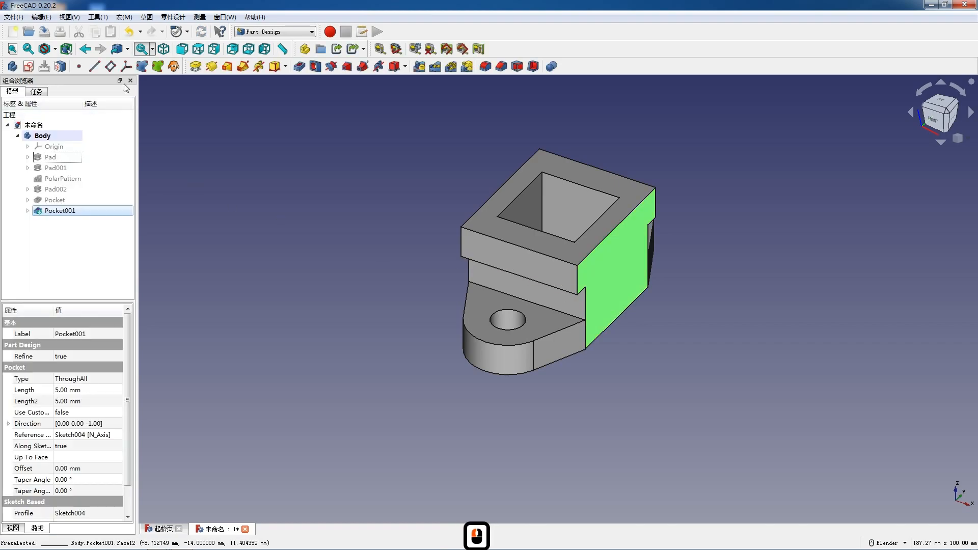
Start a sketch on the block's flat T-shaped side face and draw a circle centred on the vertical axis
left_click(29, 66)
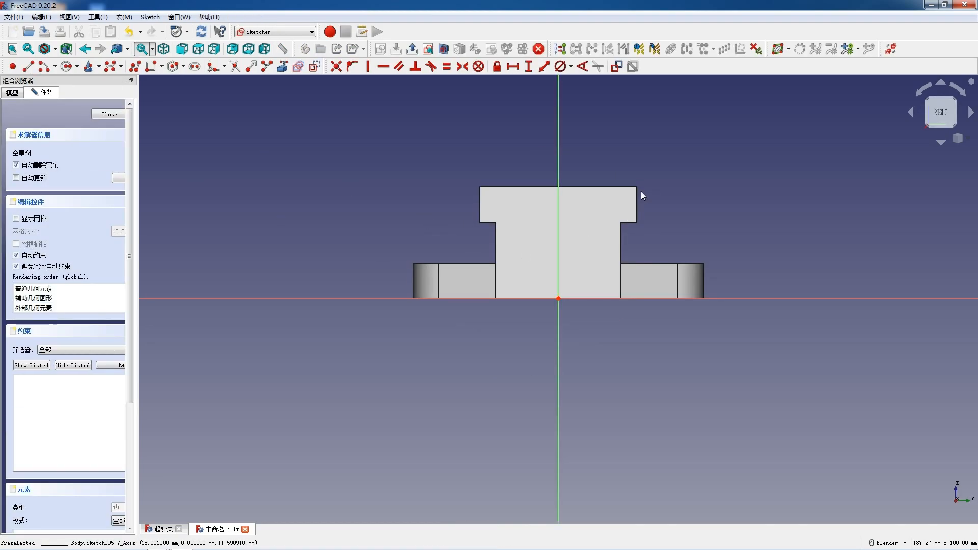
scroll(641, 191, "up", 1)
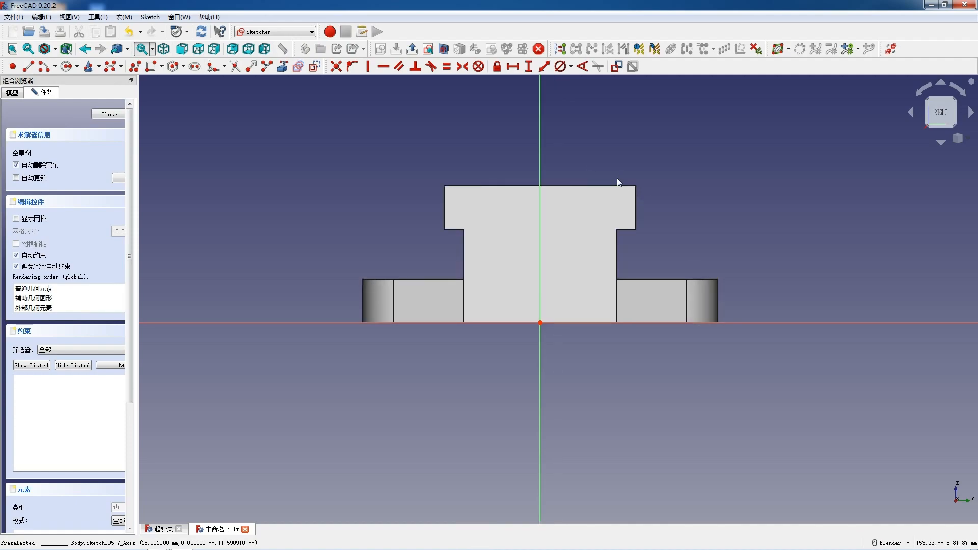
left_click(66, 66)
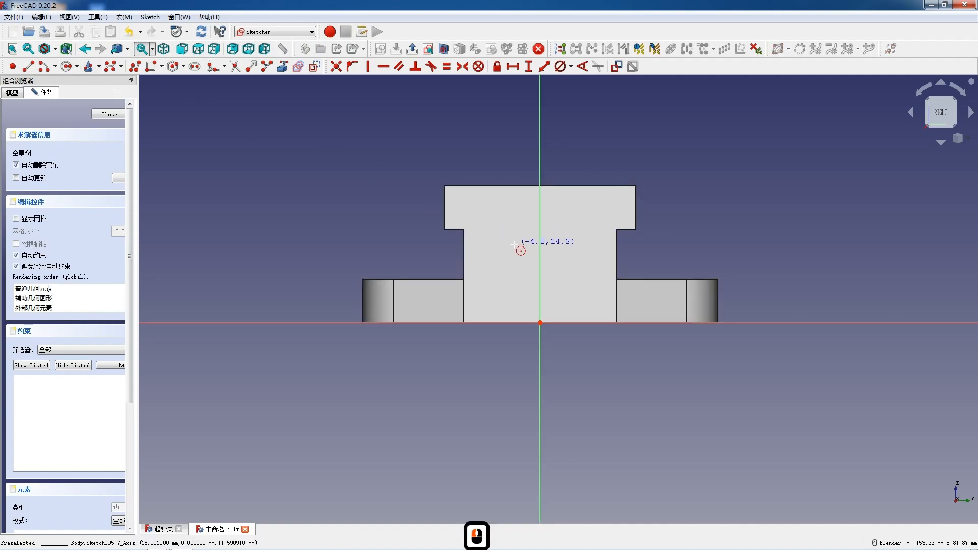
left_click(540, 242)
left_click(570, 263)
key("Escape")
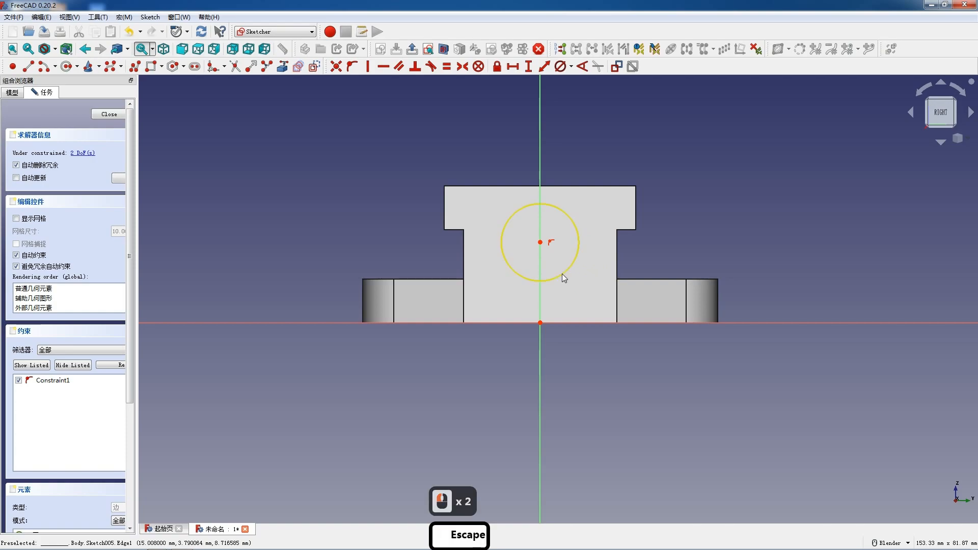
Set the circle's diameter to 10 mm and place its center 12 mm vertically above the origin
left_click(560, 66)
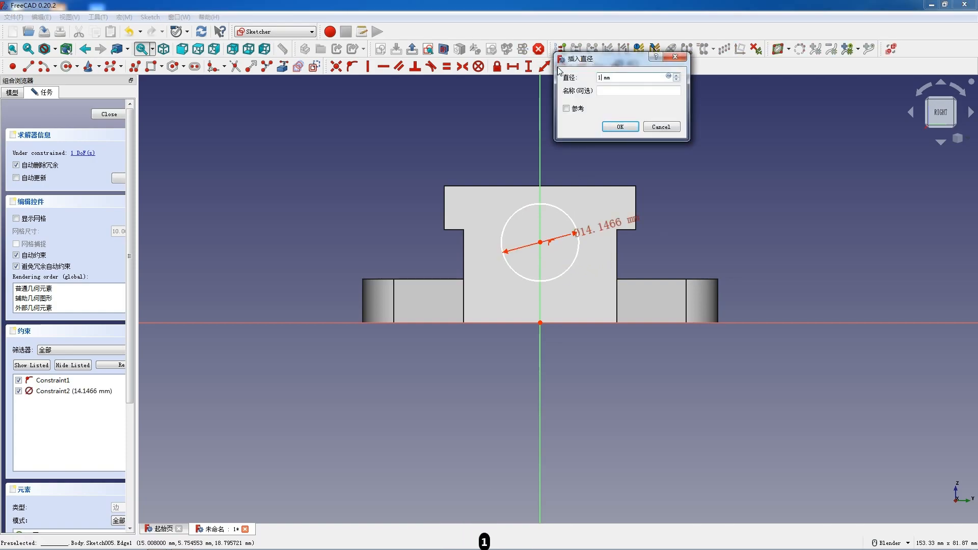
key("Return")
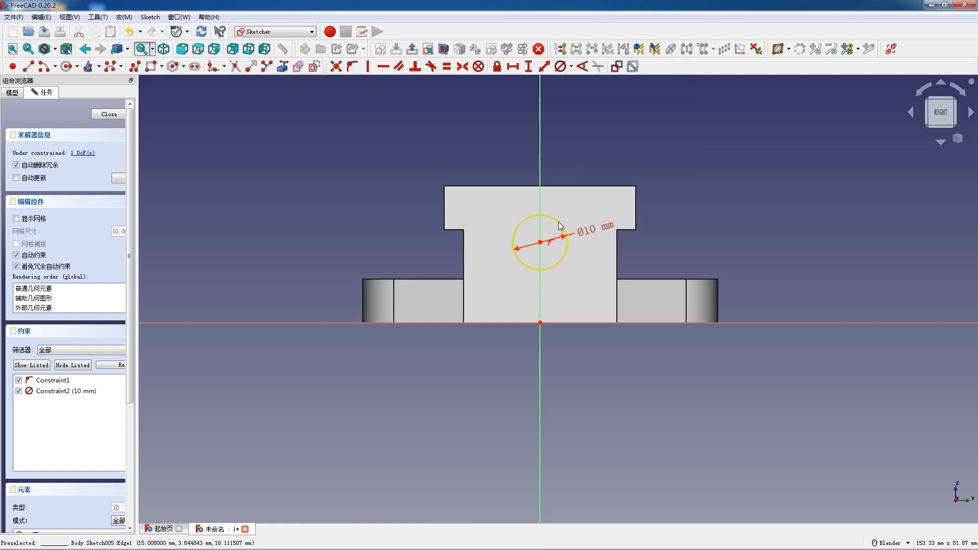
left_click(541, 243)
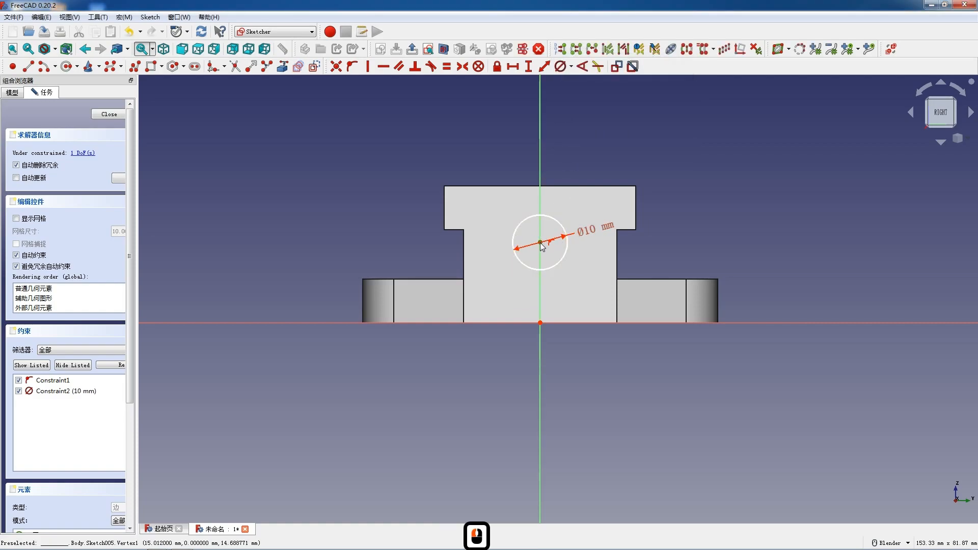
left_click(541, 322)
type("i")
type("12")
key("Return")
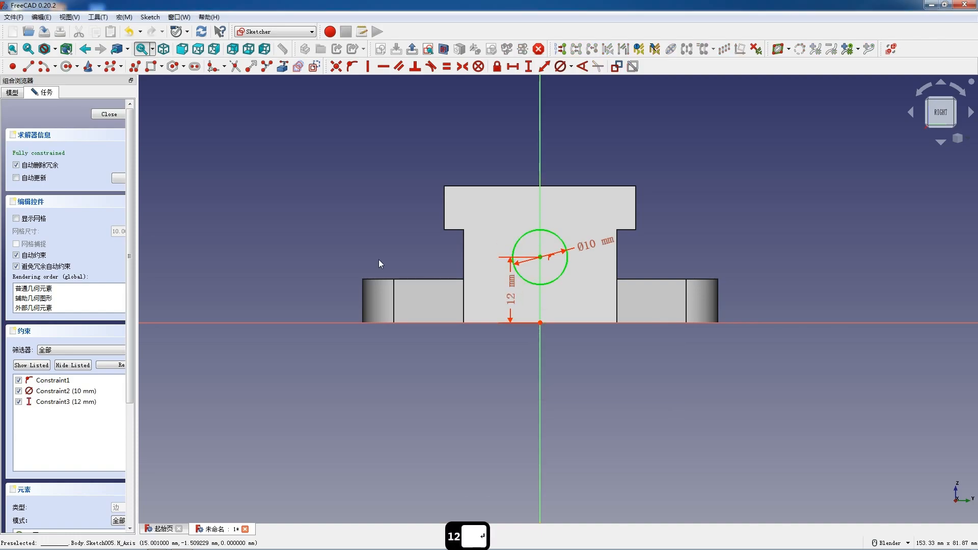
Finish the sketch and pocket the circle through all to make the cross hole in both side walls
left_click(110, 114)
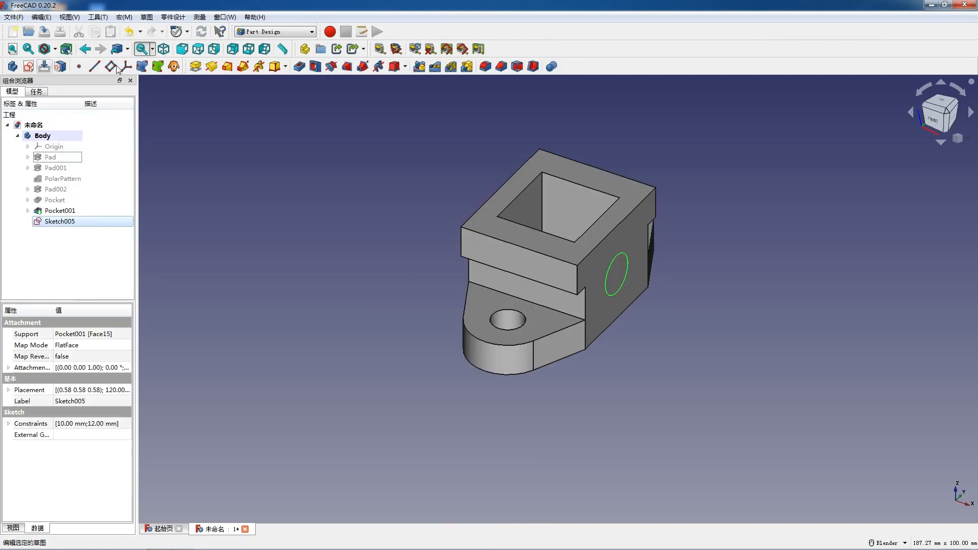
left_click(298, 74)
left_click(84, 152)
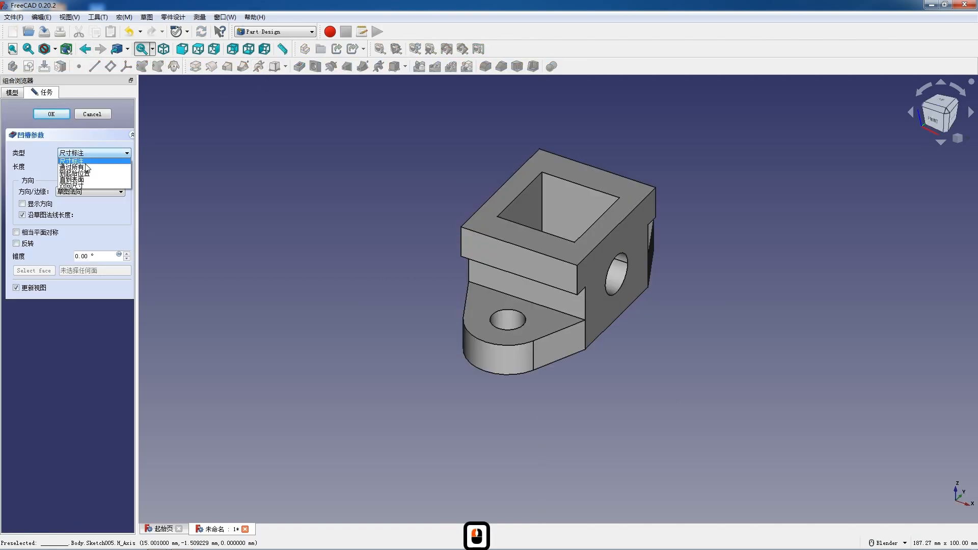
left_click(74, 162)
left_click(53, 114)
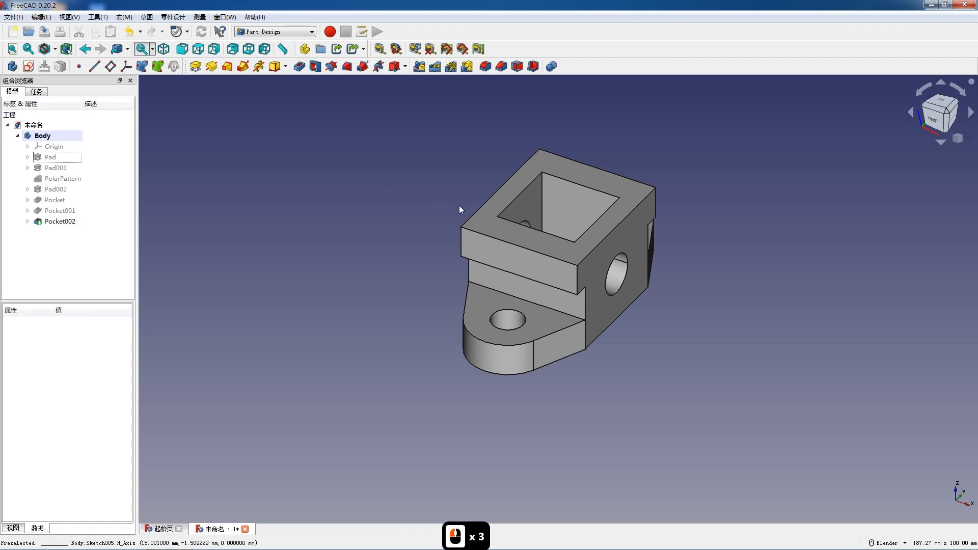
View the finished part in isometric orientation
left_click(153, 49)
left_click(163, 49)
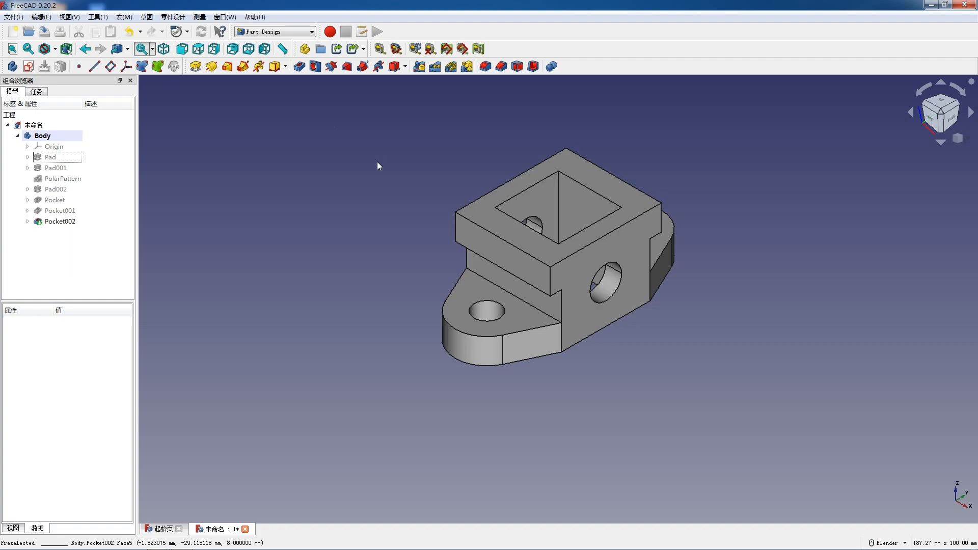
key("F12")
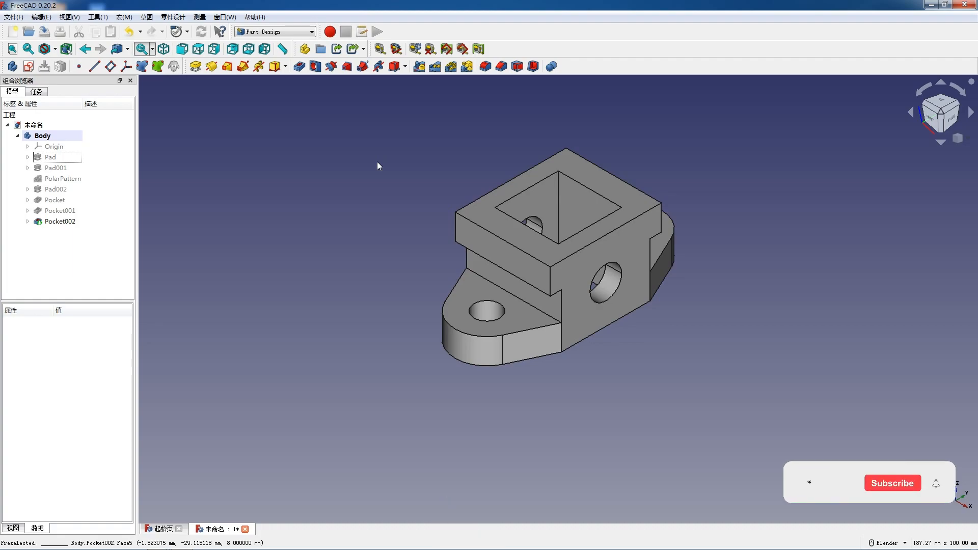
key("shift")
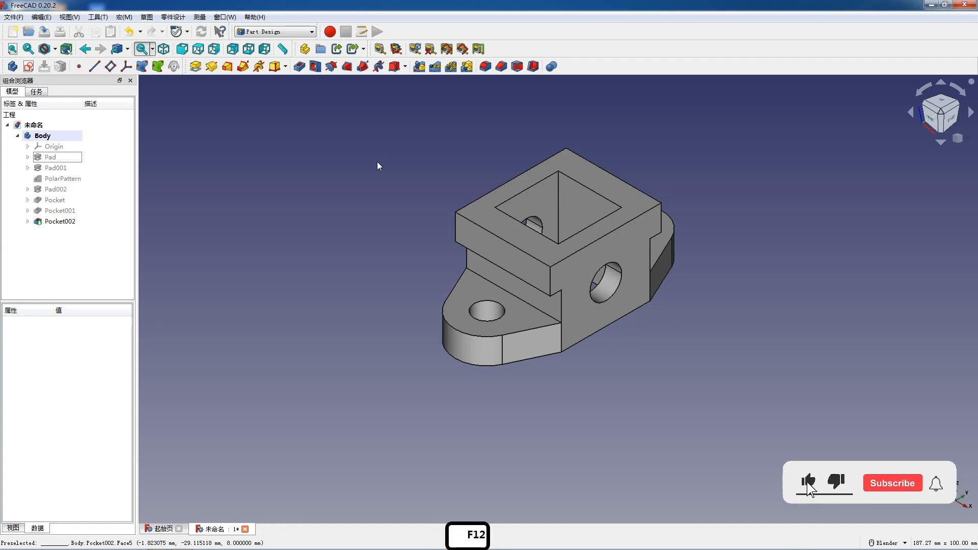
Orient the model to the front view and switch to the TechDraw workbench
left_click(297, 32)
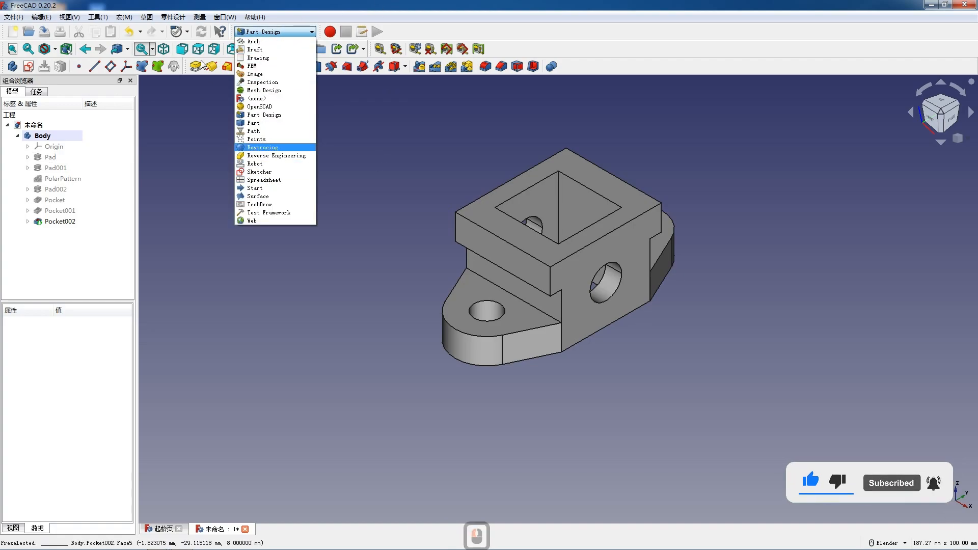
left_click(183, 49)
left_click(275, 32)
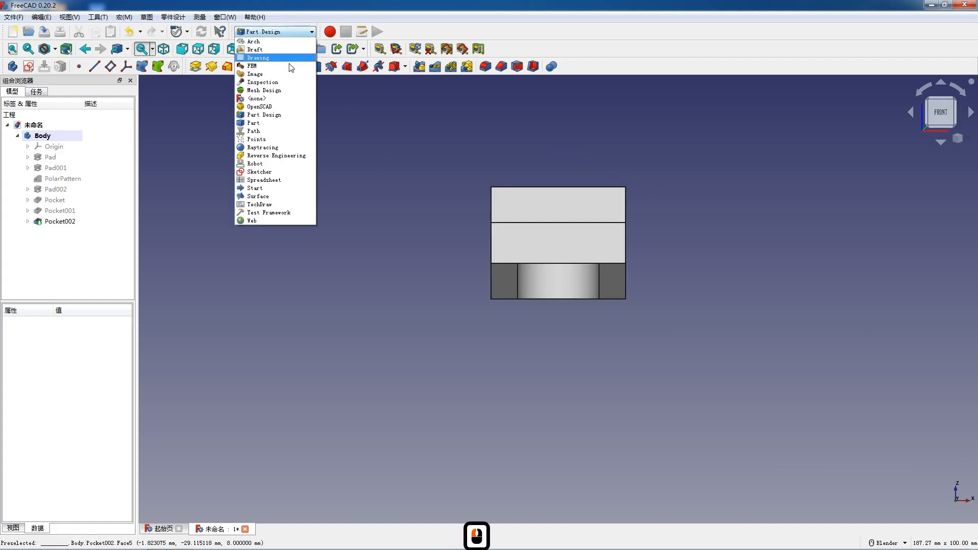
left_click(259, 204)
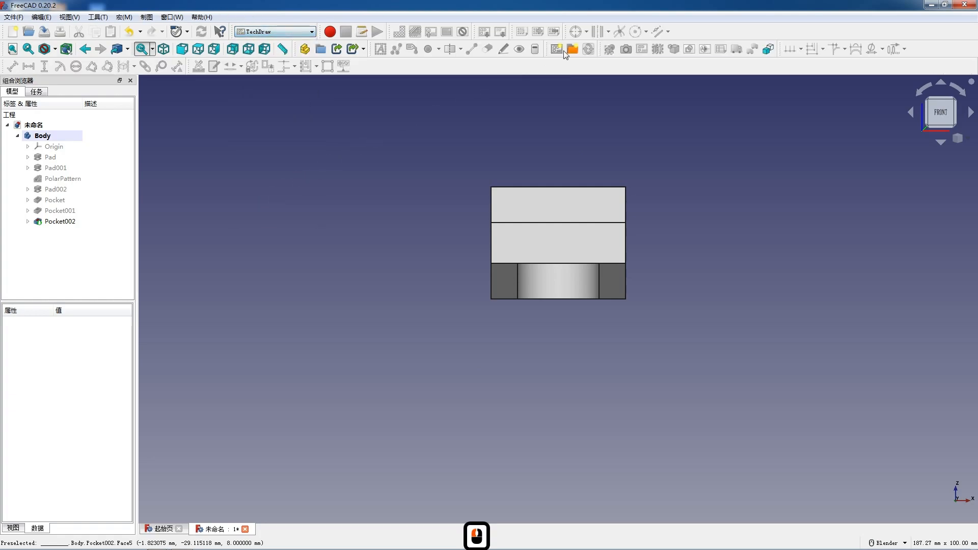
Insert a drawing page from the landscape template A3_Master's Path_CN_NO_CLIP.svg
left_click(575, 51)
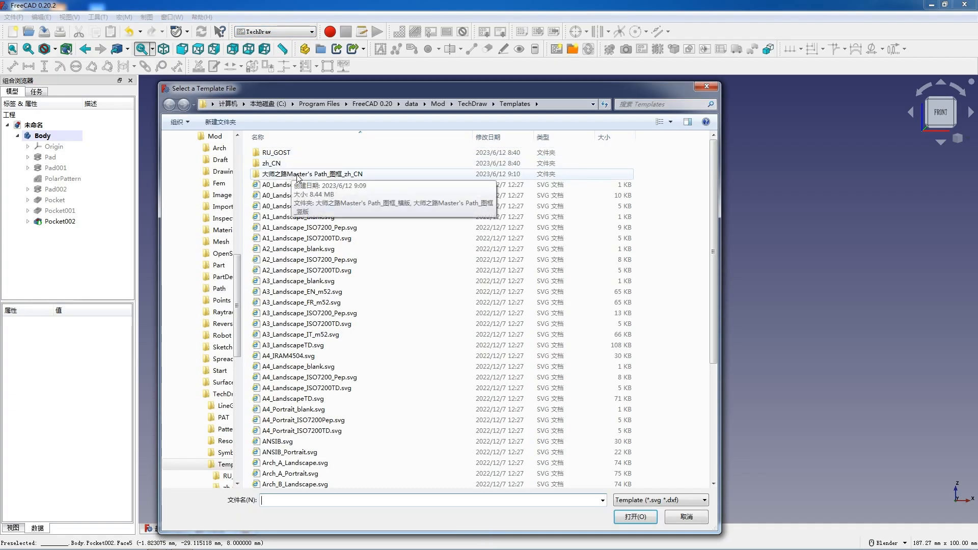
double_click(295, 172)
double_click(290, 152)
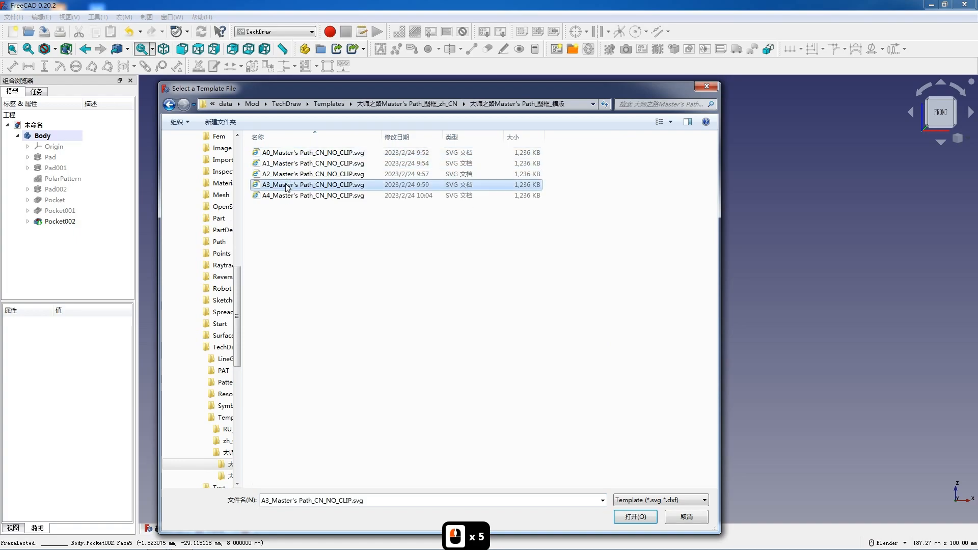
double_click(285, 184)
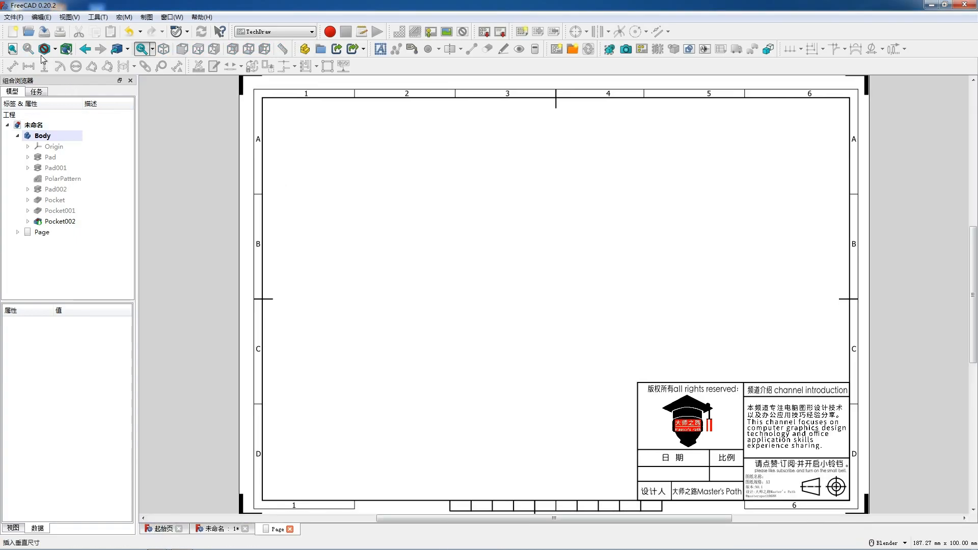
Insert a projection group of the Body, based on its front view, on the drawing page
left_click(52, 135)
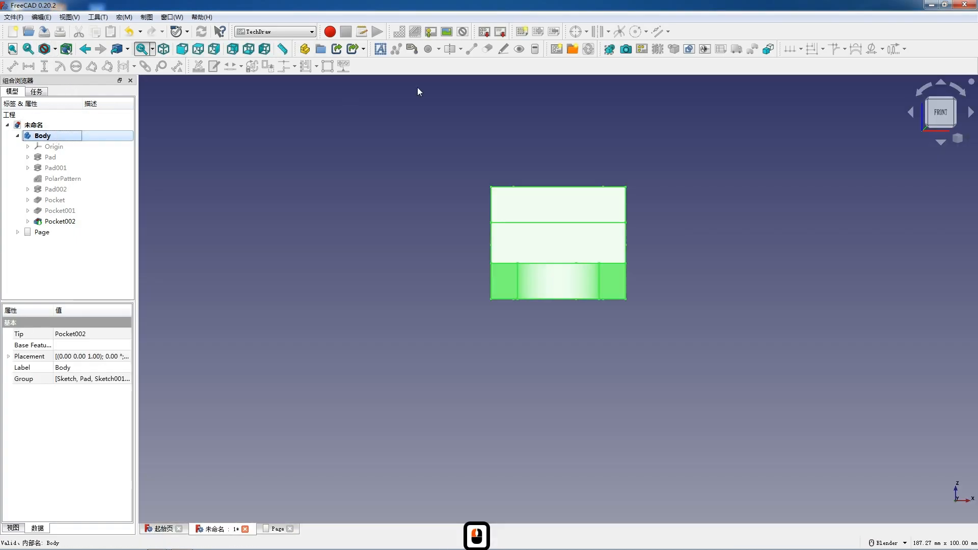
left_click(638, 50)
left_click(10, 96)
double_click(40, 234)
left_click(45, 92)
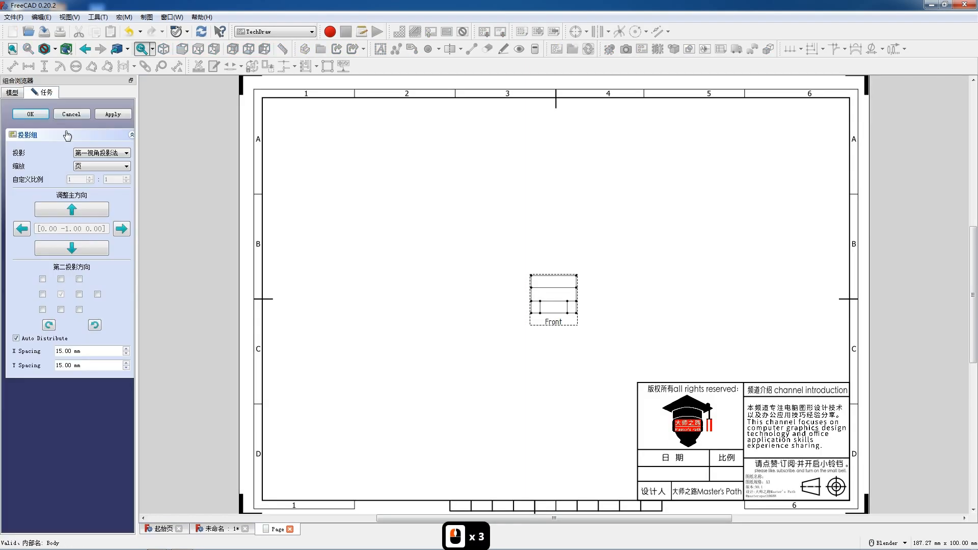
Set the projection group to a custom 2:1 scale and add the top view below the front view
left_click(95, 166)
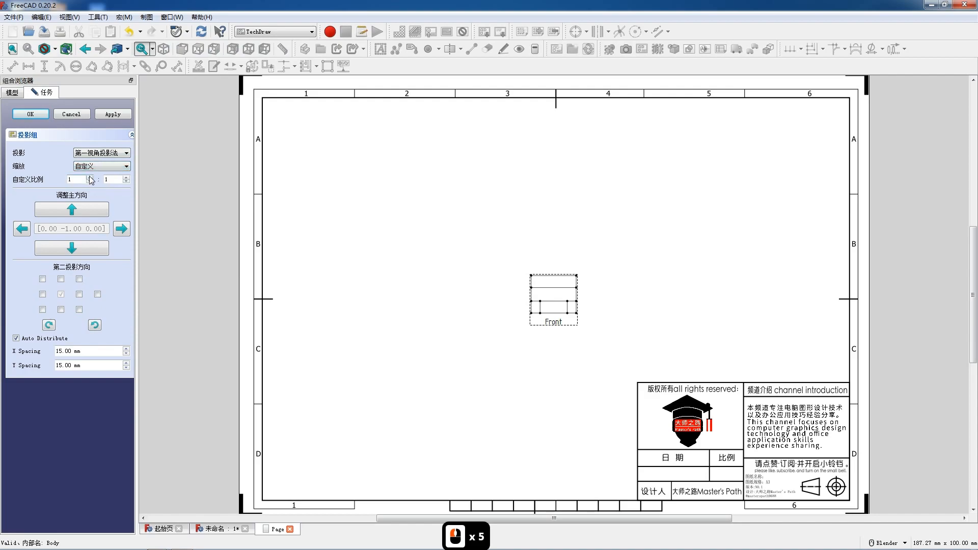
left_click(61, 309)
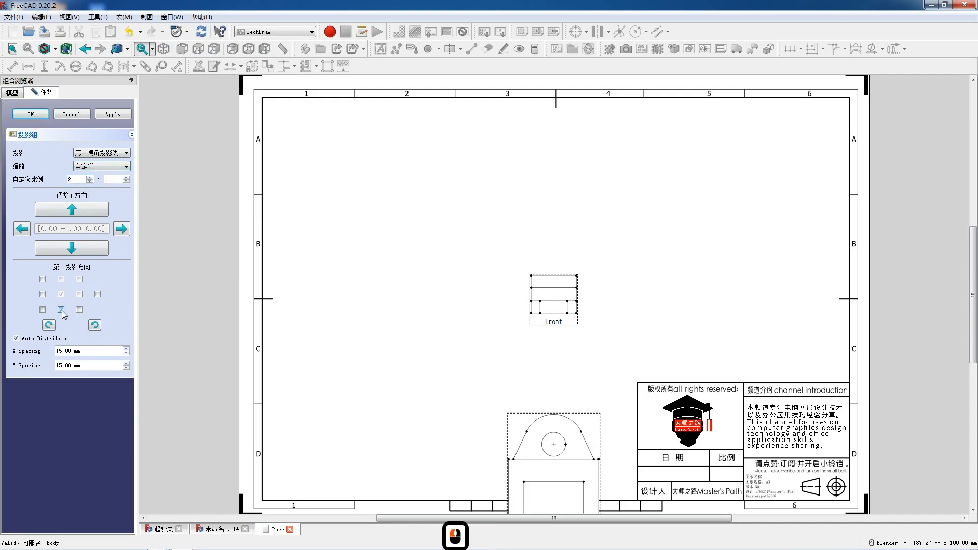
scroll(397, 231, "down", 3)
scroll(398, 231, "down", 1)
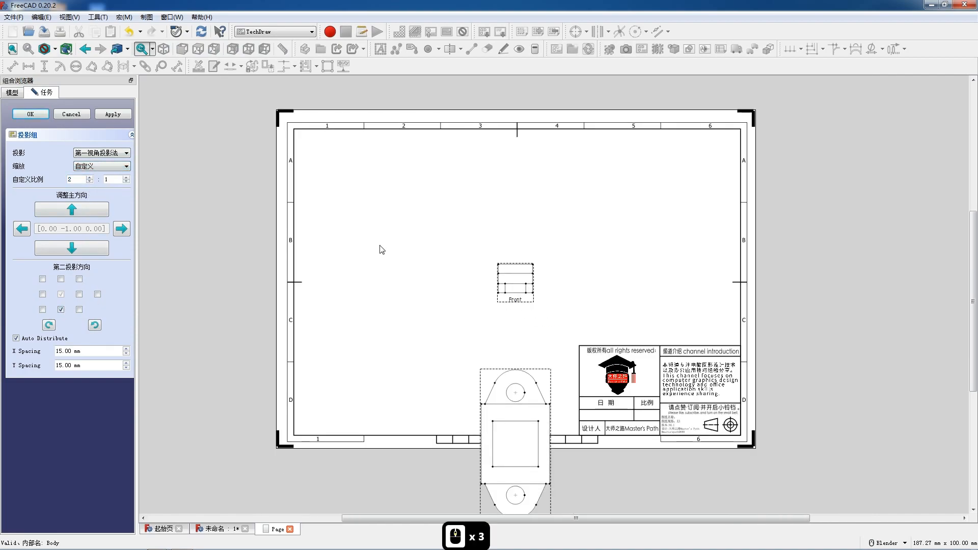
left_click(81, 295)
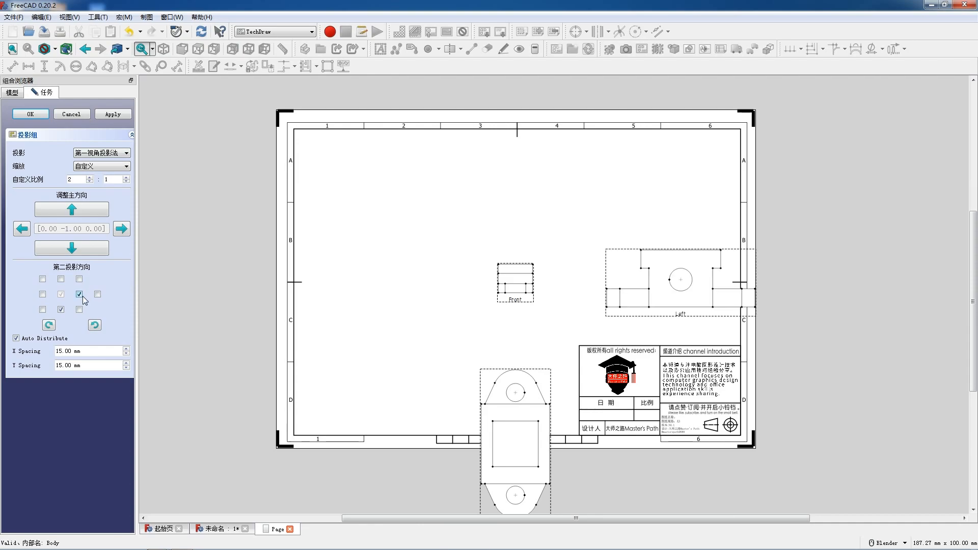
left_click(79, 310)
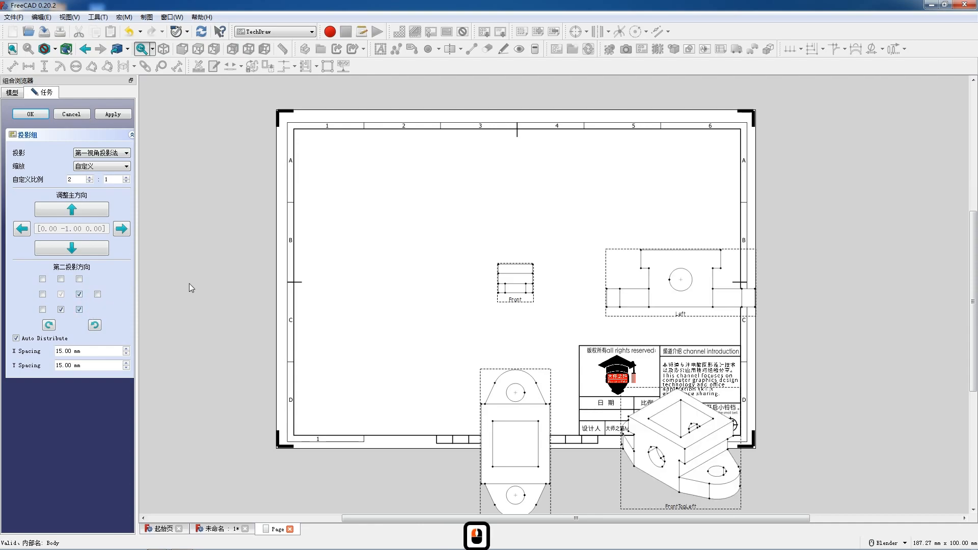
left_click(79, 310)
left_click(79, 295)
Add the right view and the FrontTopRight isometric view to the projection group and accept it
left_click(42, 294)
left_click(43, 309)
scroll(142, 213, "down", 2)
scroll(141, 213, "up", 1)
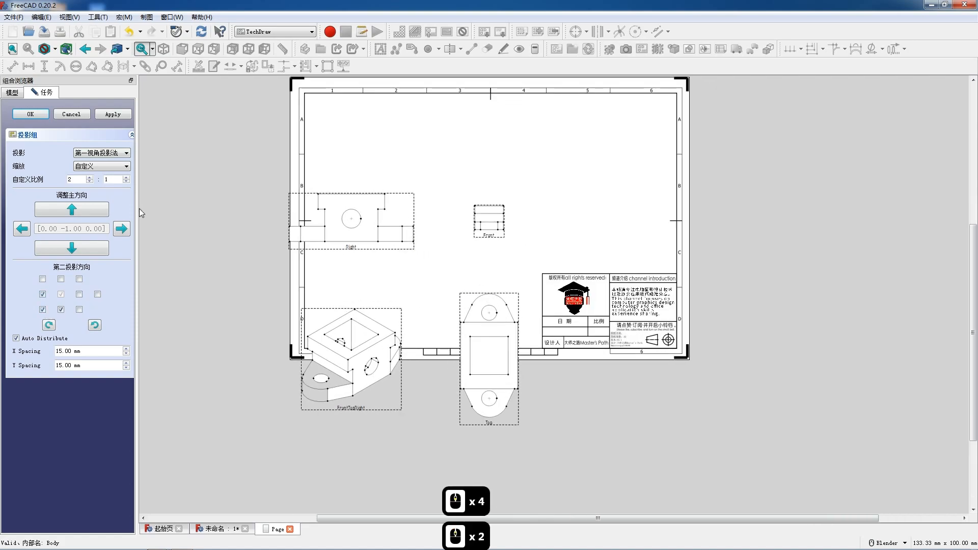
left_click(30, 114)
Arrange the page with the front view at upper left above the top view, the right view opposite, and the isometric above the title block
left_click(516, 218)
left_click_drag(516, 218, 391, 163)
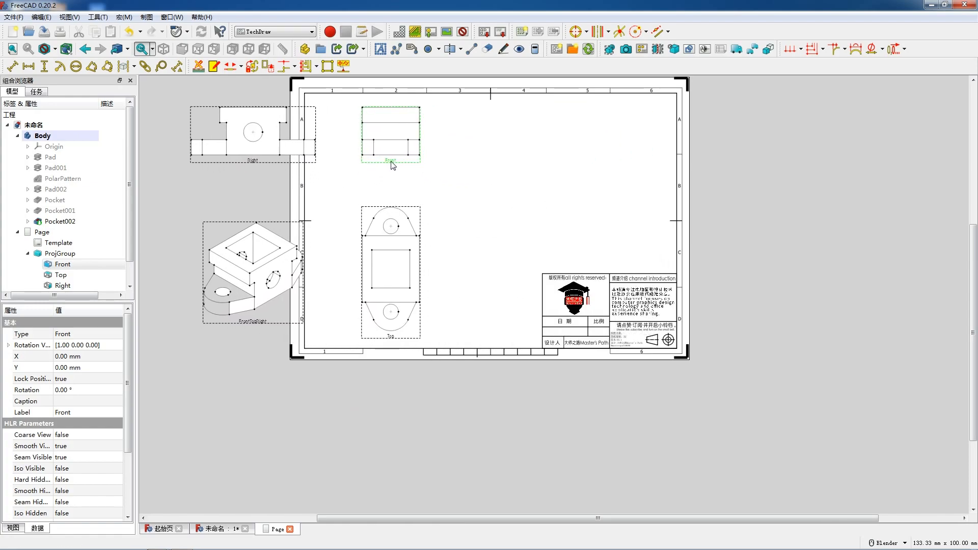
left_click_drag(256, 160, 572, 166)
left_click_drag(258, 320, 582, 273)
scroll(642, 206, "up", 2)
scroll(450, 293, "down", 2)
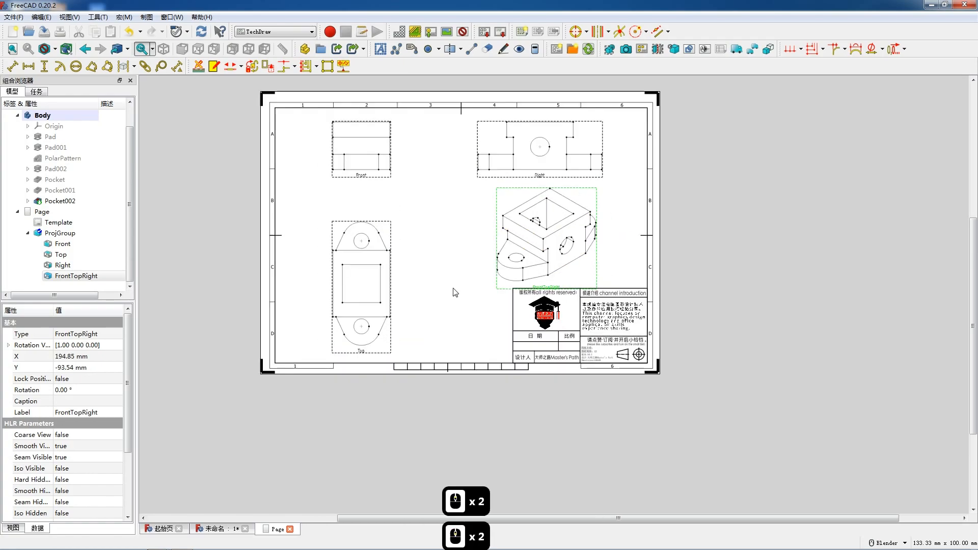
scroll(529, 193, "up", 1)
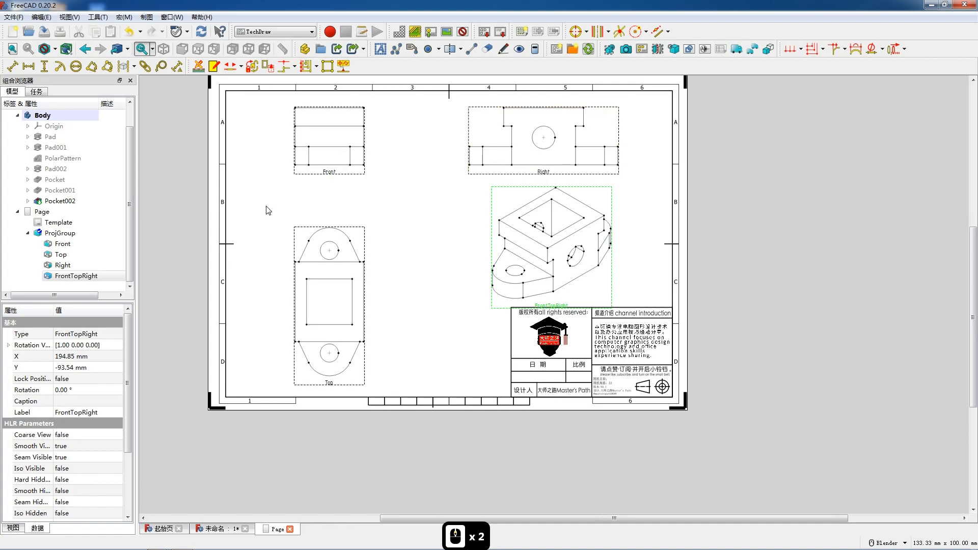
left_click(333, 172)
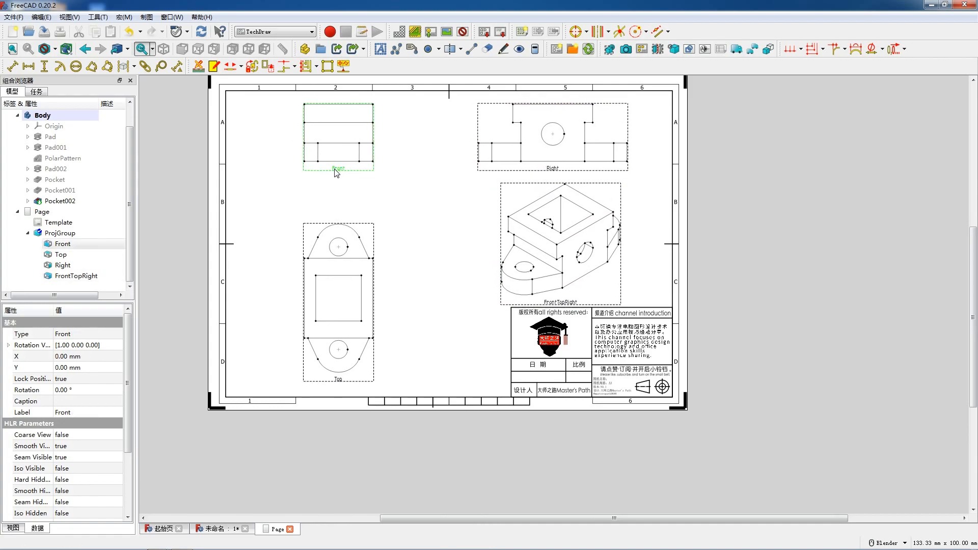
left_click(544, 152)
Lock the positions of the isometric view and the top view
scroll(577, 296, "up", 1)
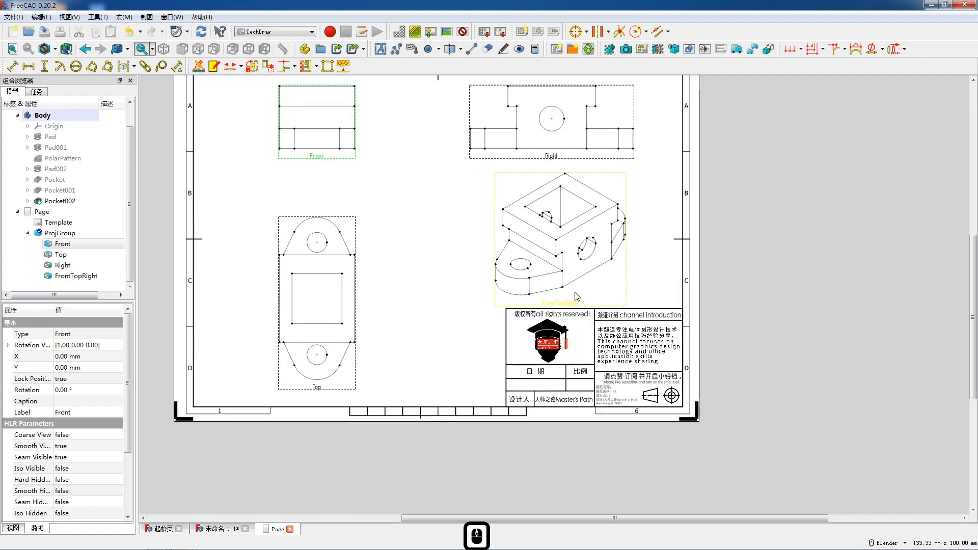
left_click(571, 299)
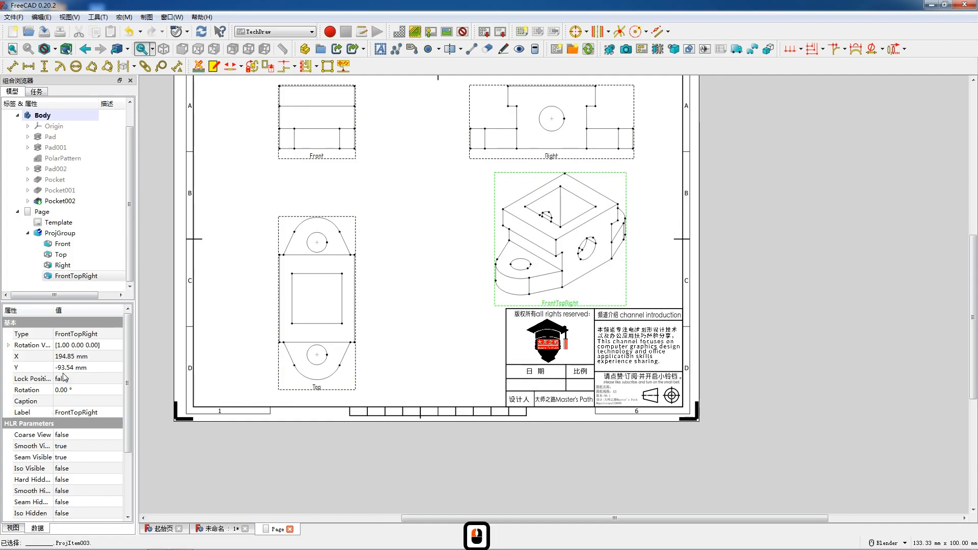
double_click(87, 379)
left_click(306, 392)
double_click(87, 378)
left_click(87, 378)
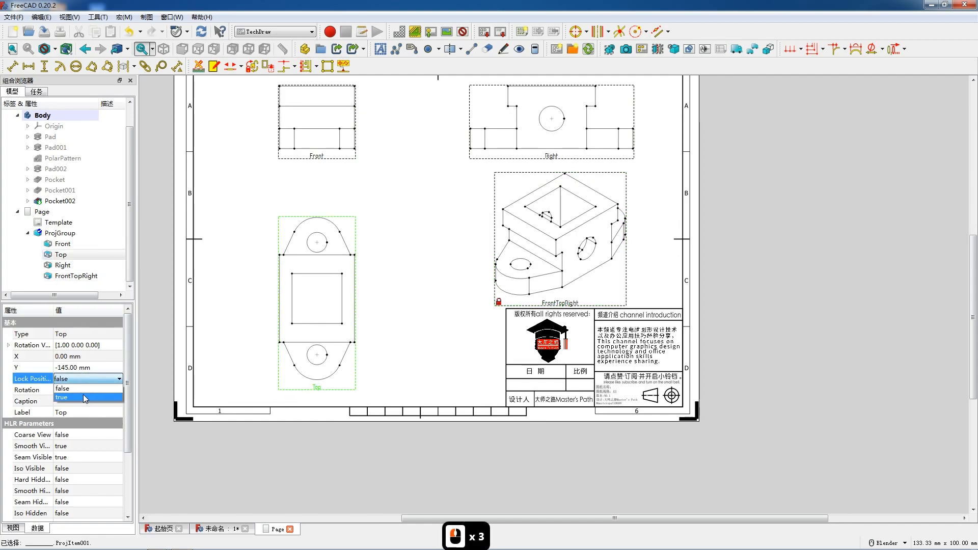
Turn on hard hidden lines for the top view and the isometric view
double_click(81, 480)
left_click(81, 502)
left_click(573, 305)
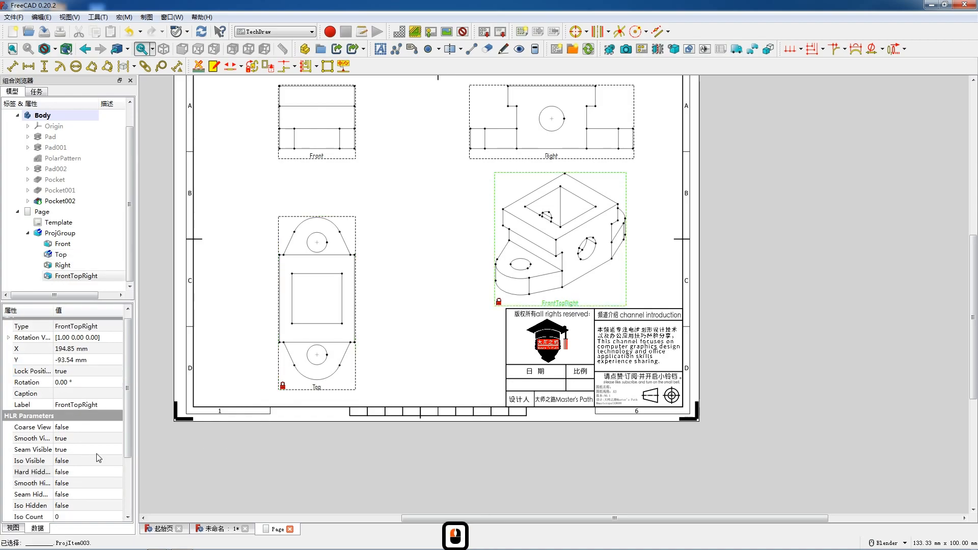
double_click(80, 477)
left_click(76, 490)
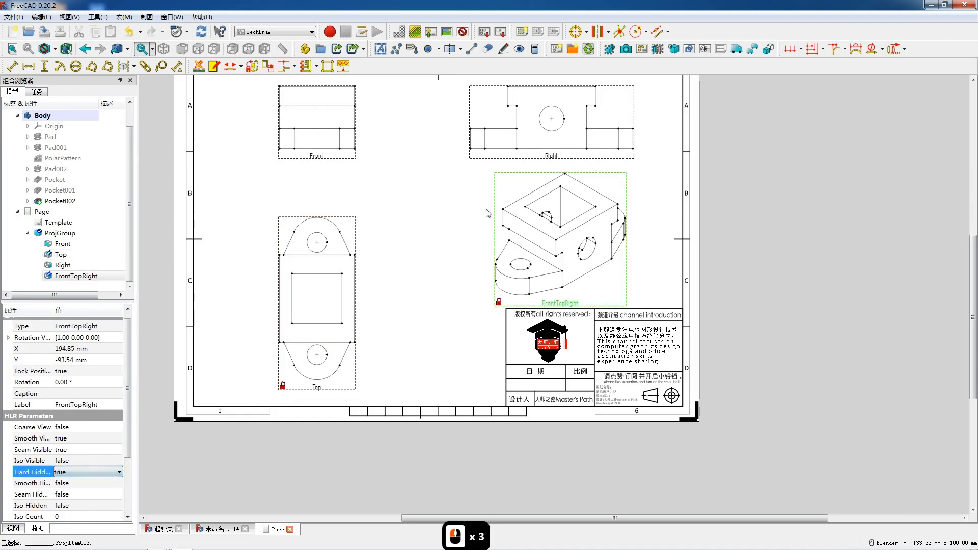
Lock the right view's position and turn on its hard hidden lines
left_click(549, 163)
double_click(83, 371)
left_click(84, 371)
left_click(84, 389)
double_click(76, 471)
left_click(77, 490)
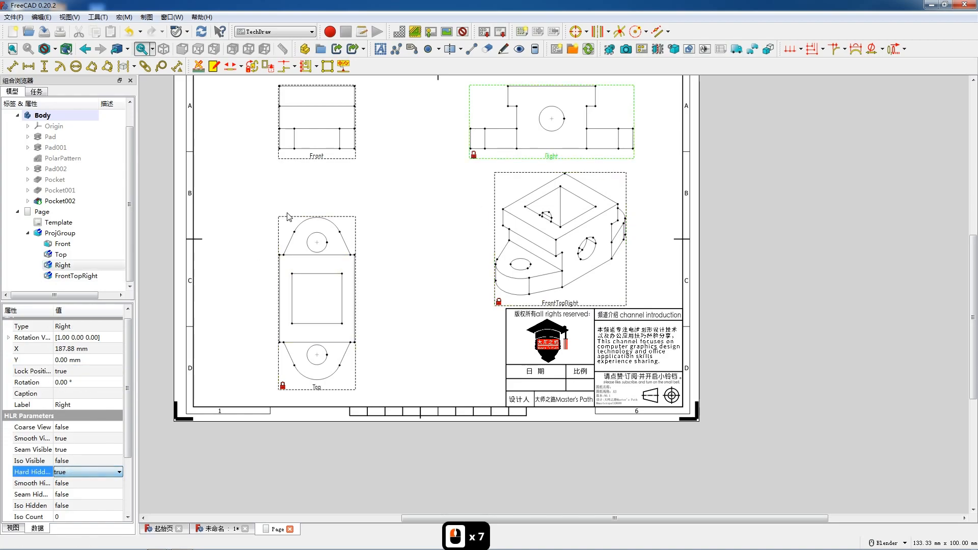
Turn on hard hidden lines for the front view
left_click(315, 161)
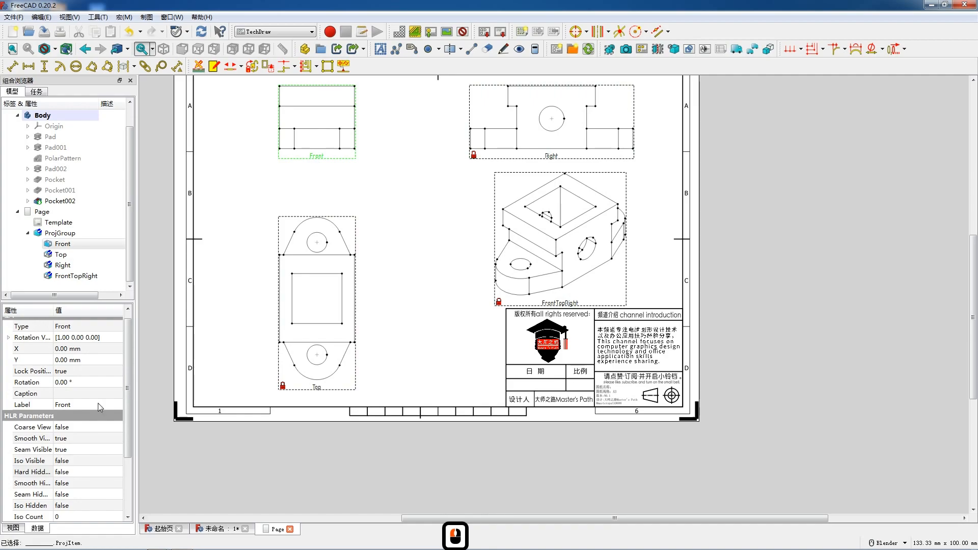
double_click(71, 472)
left_click(66, 490)
Add a horizontal dimension between the front view's lower corners and place it below the view
scroll(371, 324, "down", 1)
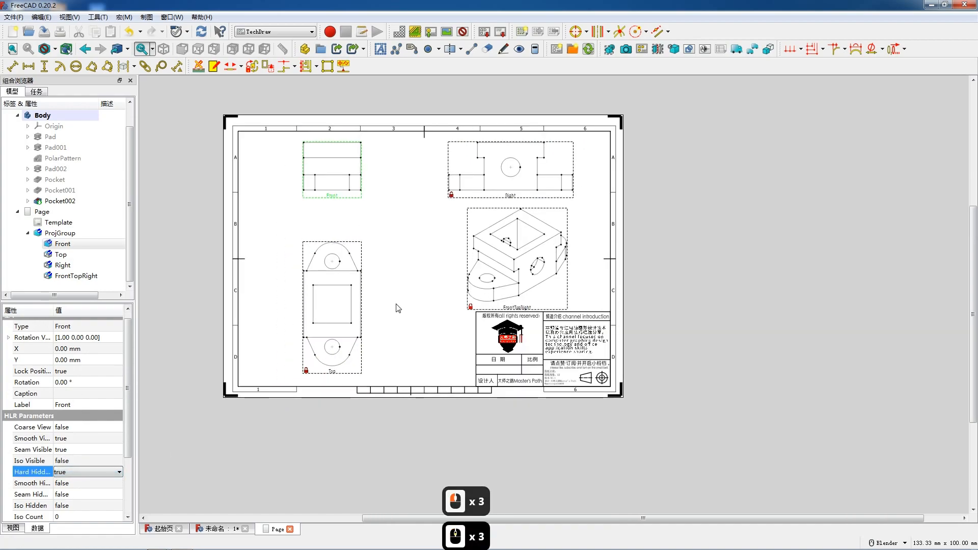
scroll(389, 310, "up", 1)
key("F12")
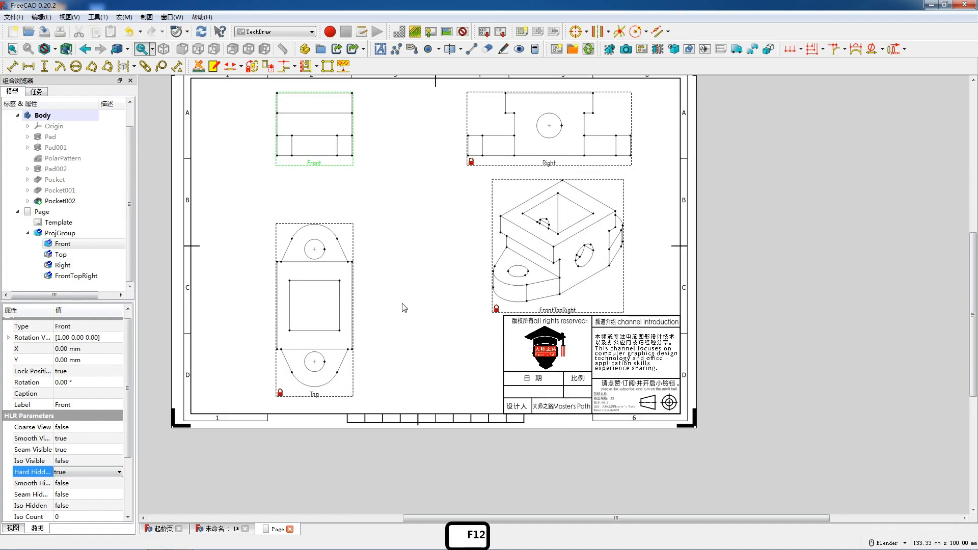
scroll(341, 148, "up", 2)
scroll(341, 149, "down", 3)
scroll(341, 143, "up", 4)
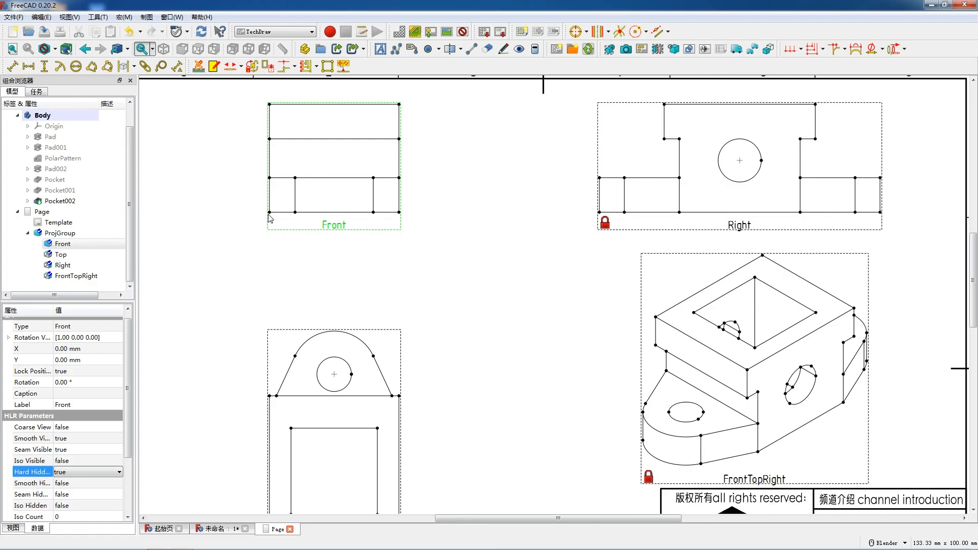
left_click(269, 213)
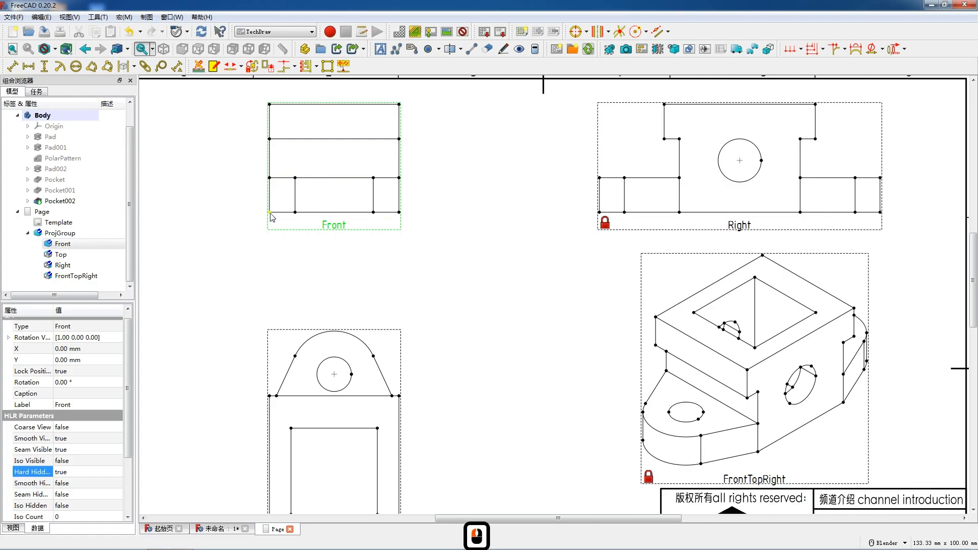
left_click(400, 212, "ctrl")
key("shift+h")
left_click_drag(339, 216, 336, 234)
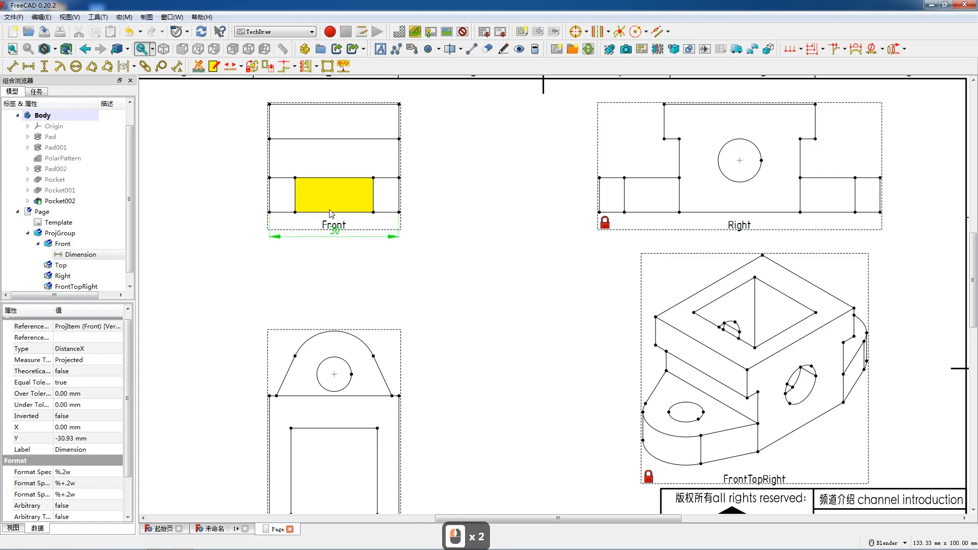
Add vertical dimensions for the heights of the lower, middle and upper tiers, aligned along the front view's left side
scroll(300, 204, "down", 1)
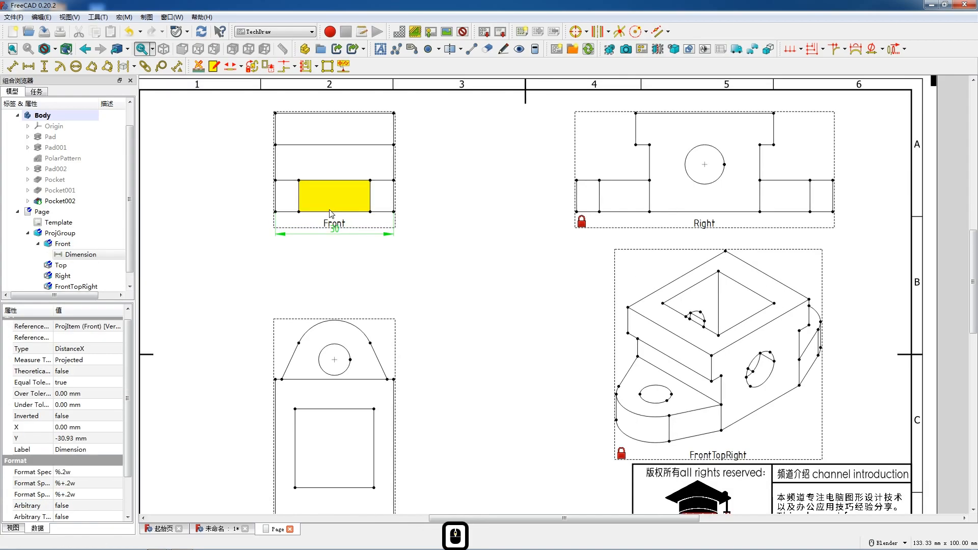
left_click(278, 204)
key("shift+v")
left_click_drag(275, 196, 260, 199)
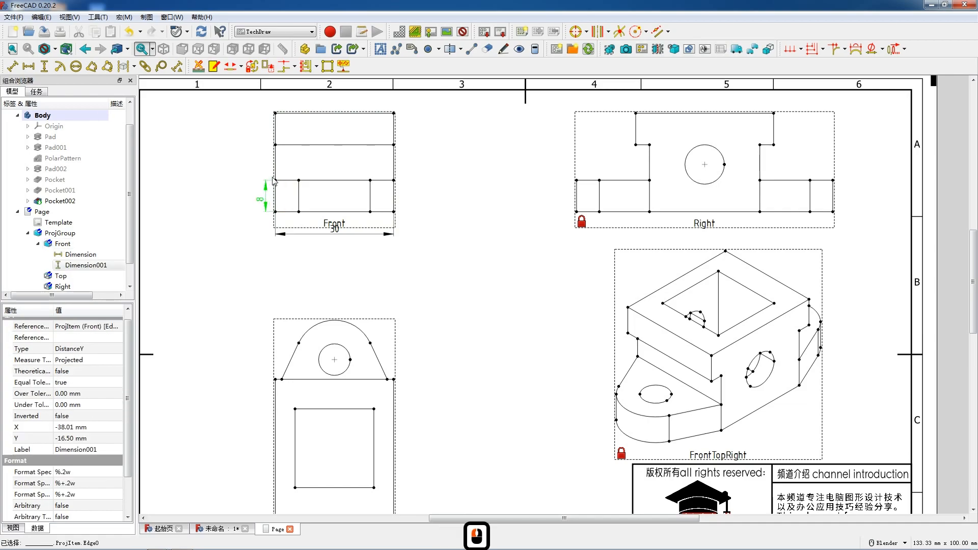
left_click(276, 172)
key("shift+v")
left_click_drag(276, 163, 265, 164)
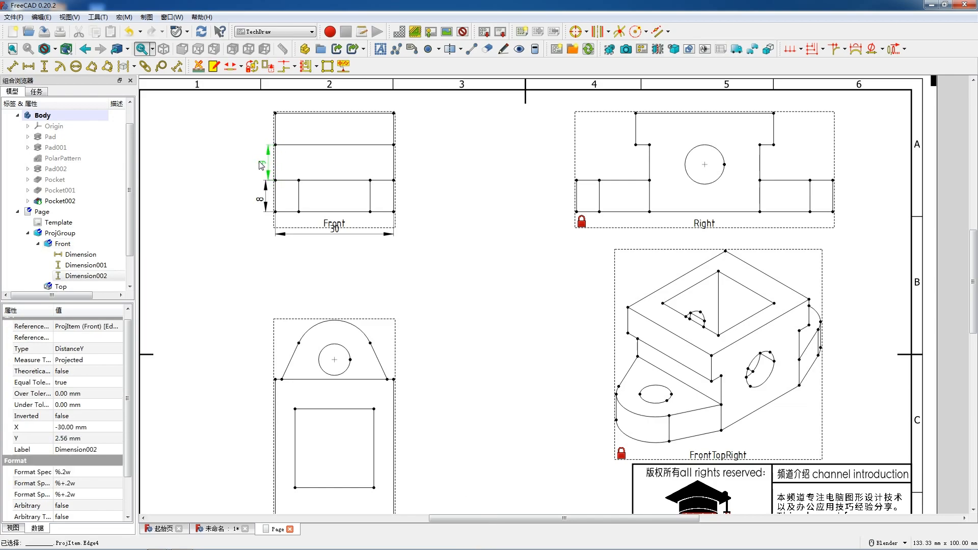
left_click(276, 136)
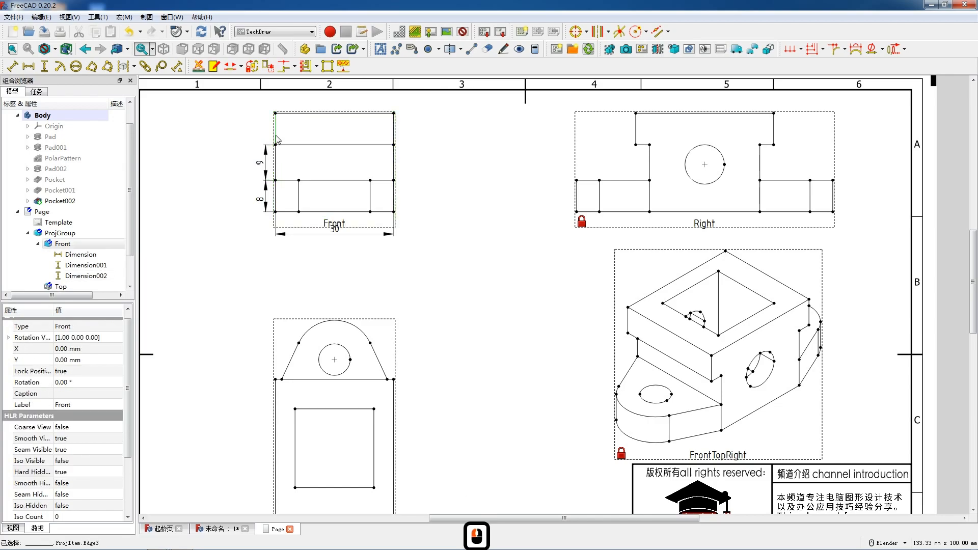
key("shift+v")
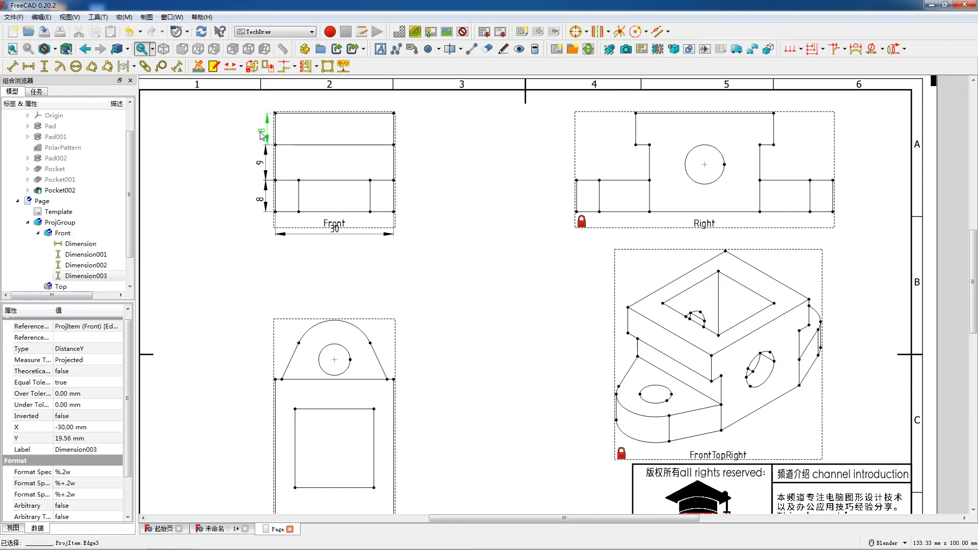
left_click_drag(260, 135, 260, 132)
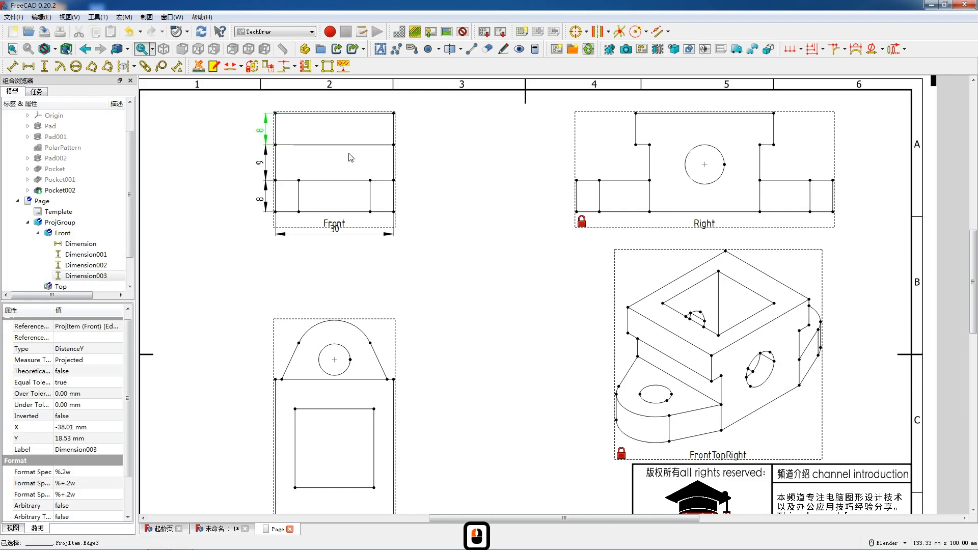
Add an overall height dimension between the front view's right corners and place it to the right of the view
left_click(394, 211)
left_click(394, 114, "ctrl")
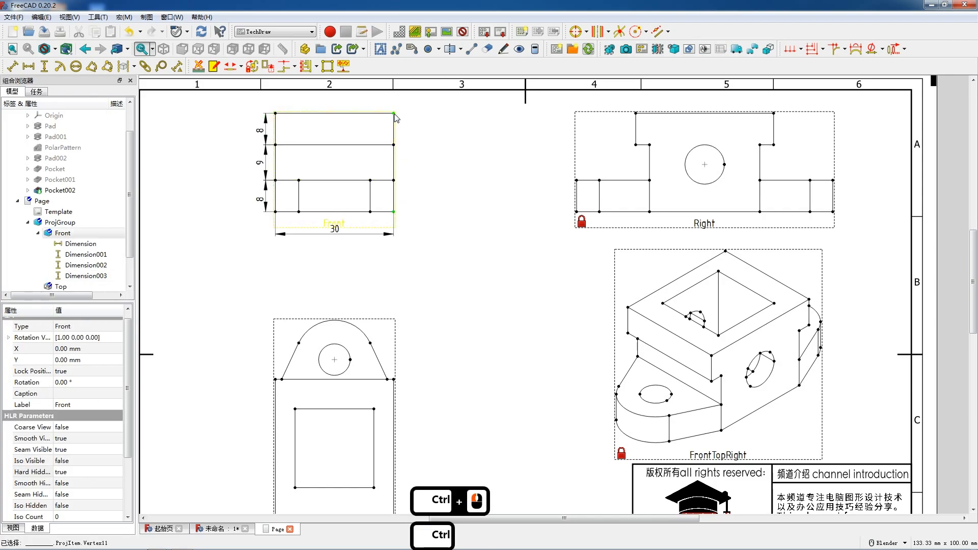
key("shift+v")
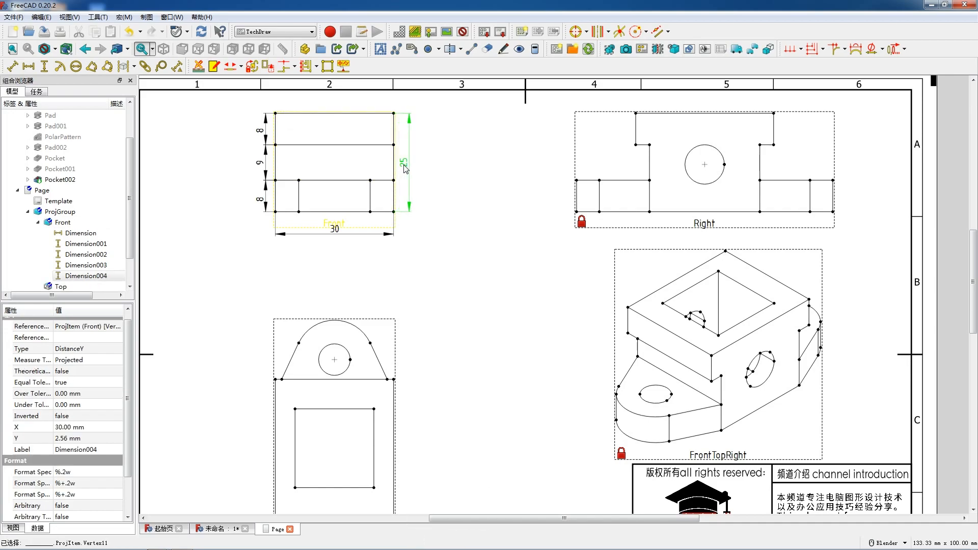
left_click(404, 169)
scroll(353, 176, "down", 5)
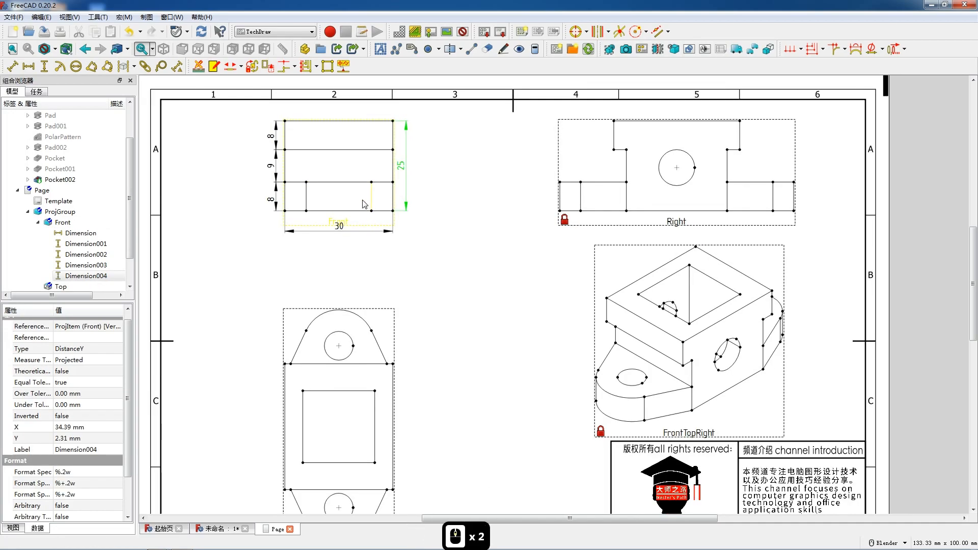
scroll(366, 216, "down", 1)
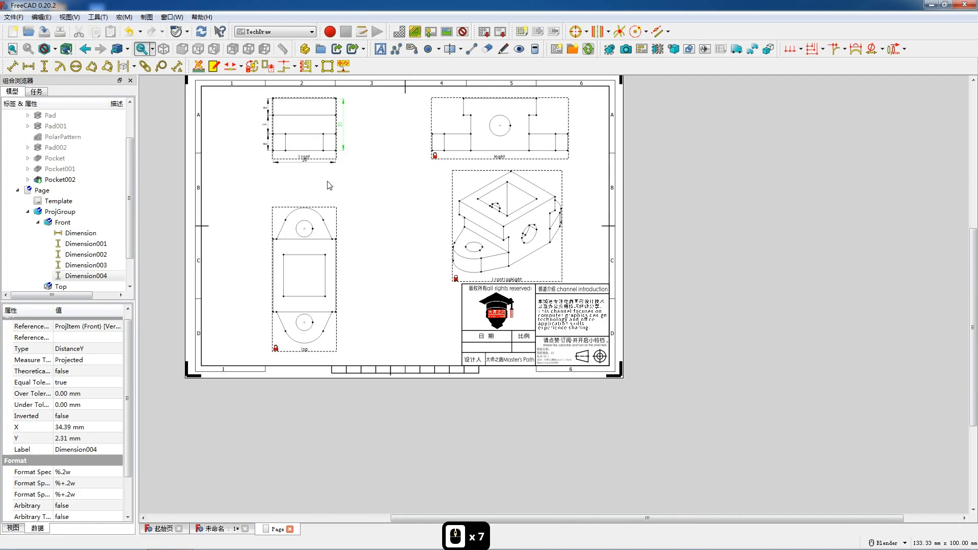
scroll(307, 318, "up", 3)
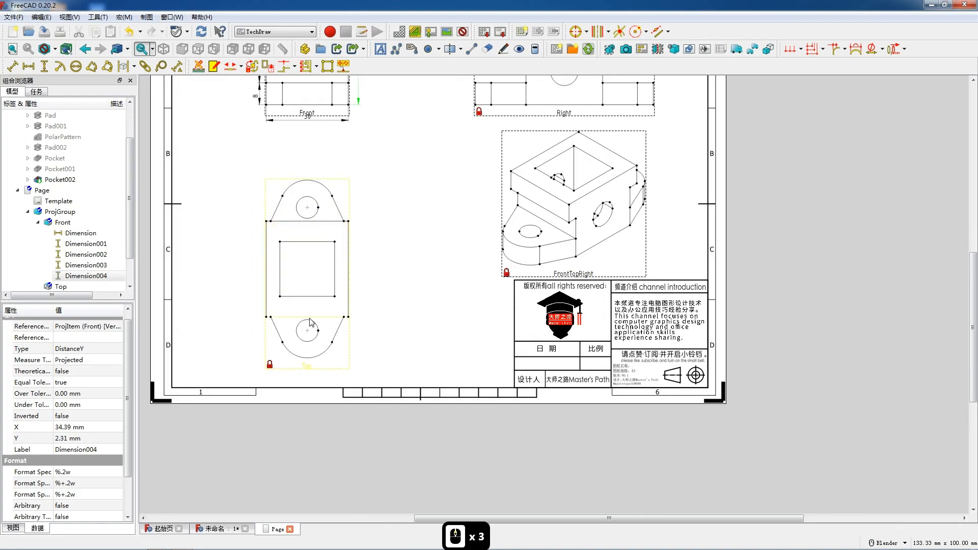
scroll(311, 322, "up", 4)
left_click(297, 458)
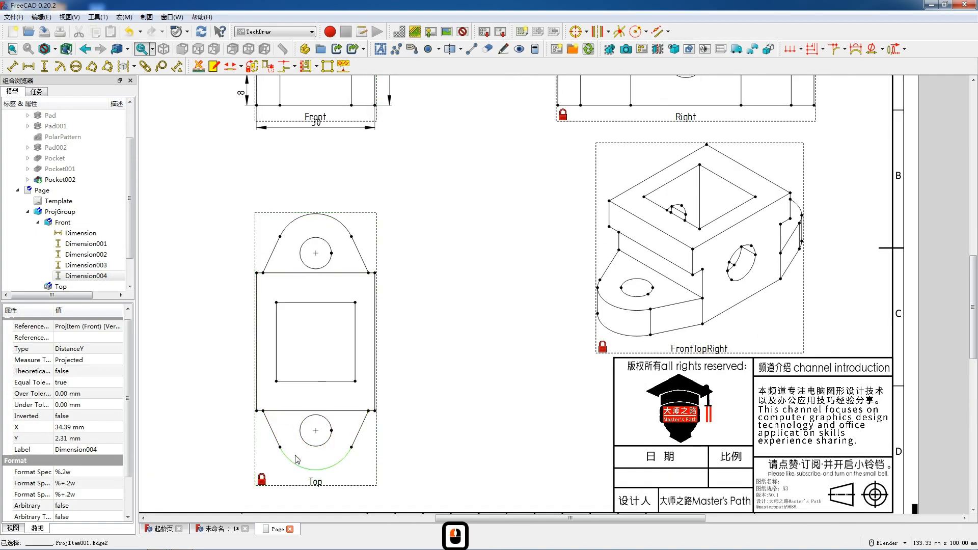
left_click(60, 66)
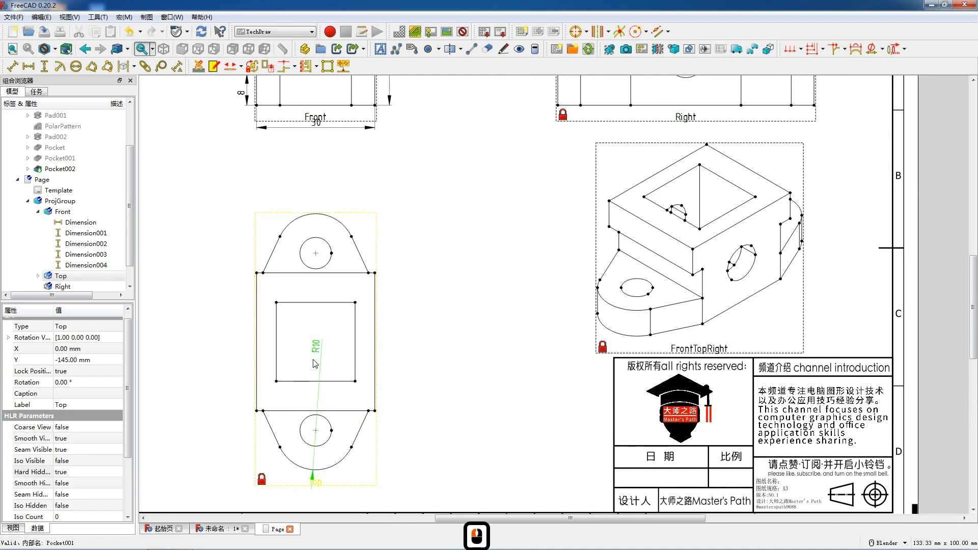
left_click_drag(315, 363, 279, 475)
left_click(271, 472)
left_click(272, 472)
key("Delete")
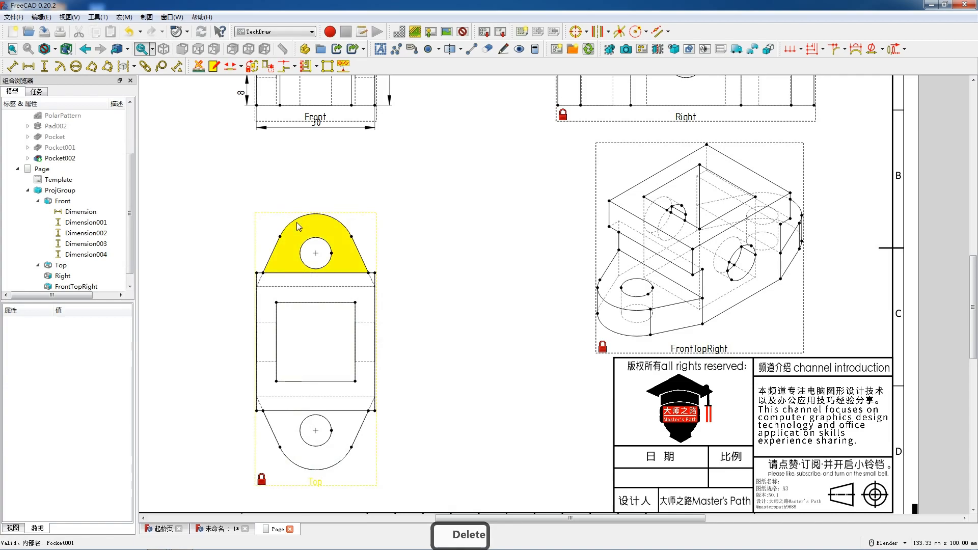
left_click(295, 217)
left_click(46, 66)
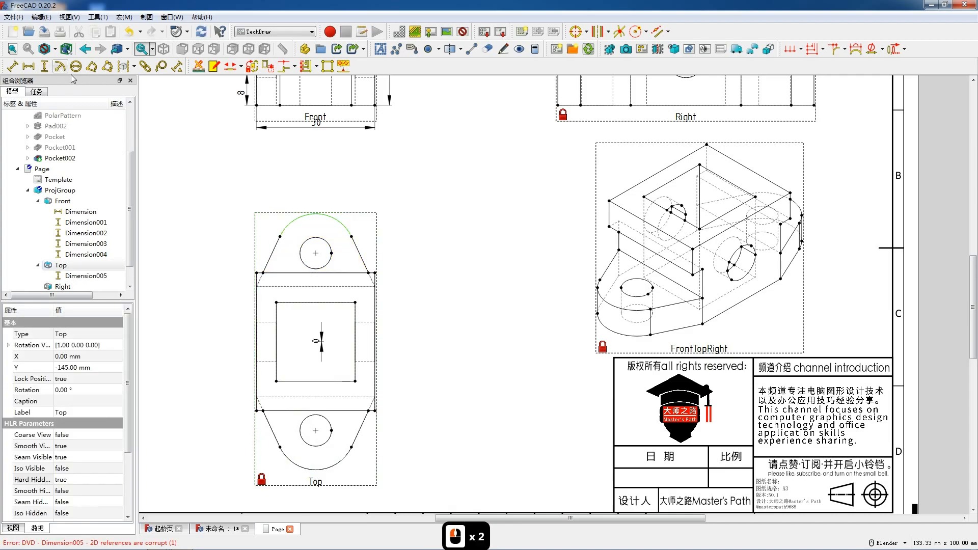
left_click(320, 348)
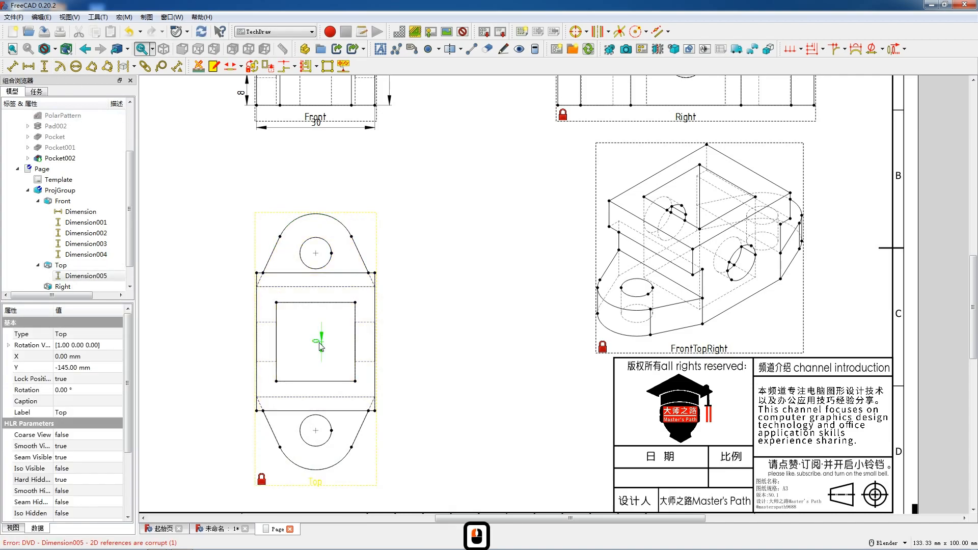
left_click(320, 348)
key("Delete")
Add radius dimensions to the top view's upper arc and upper hole, placing both labels above the arc
left_click(295, 222)
left_click(295, 221)
left_click(294, 219)
left_click(60, 66)
left_click_drag(284, 210, 280, 208)
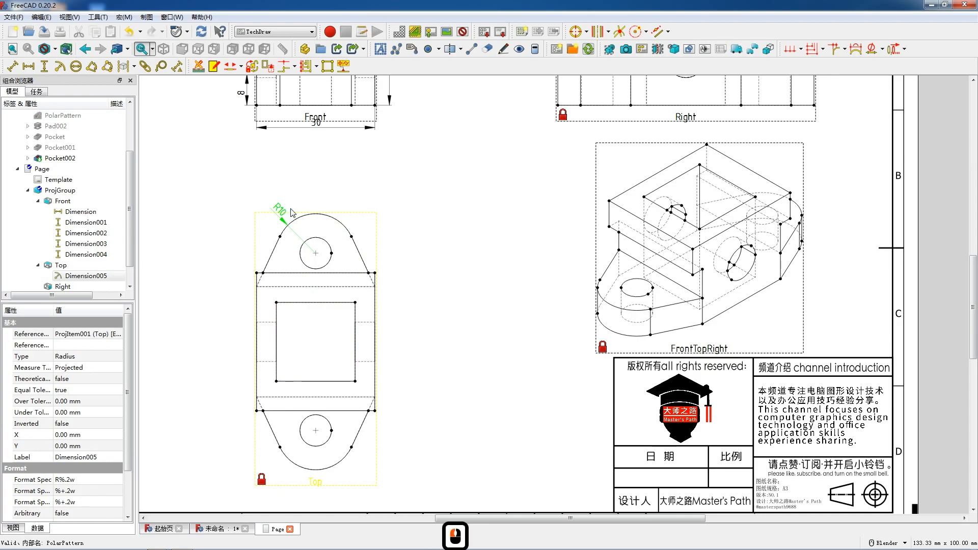
left_click(309, 238)
left_click(59, 70)
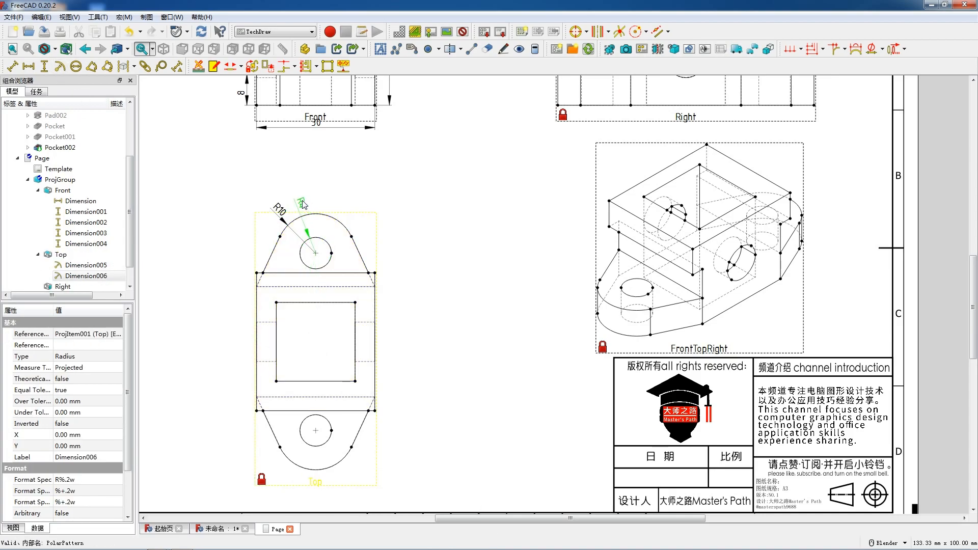
left_click_drag(300, 199, 299, 199)
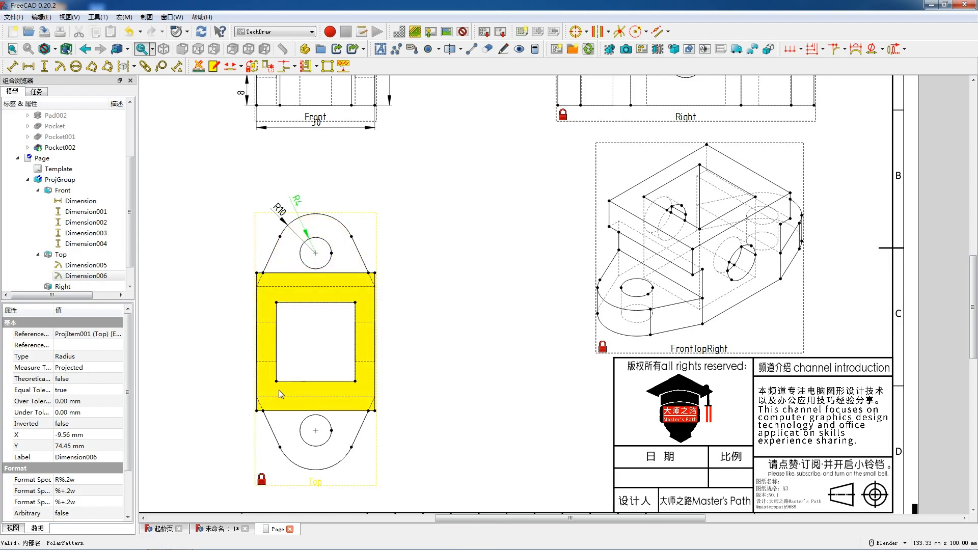
Add vertical dimensions for the top view's block edge, placed right of the view, and for its two hidden horizontal lines, placed left
left_click(256, 387, "shift")
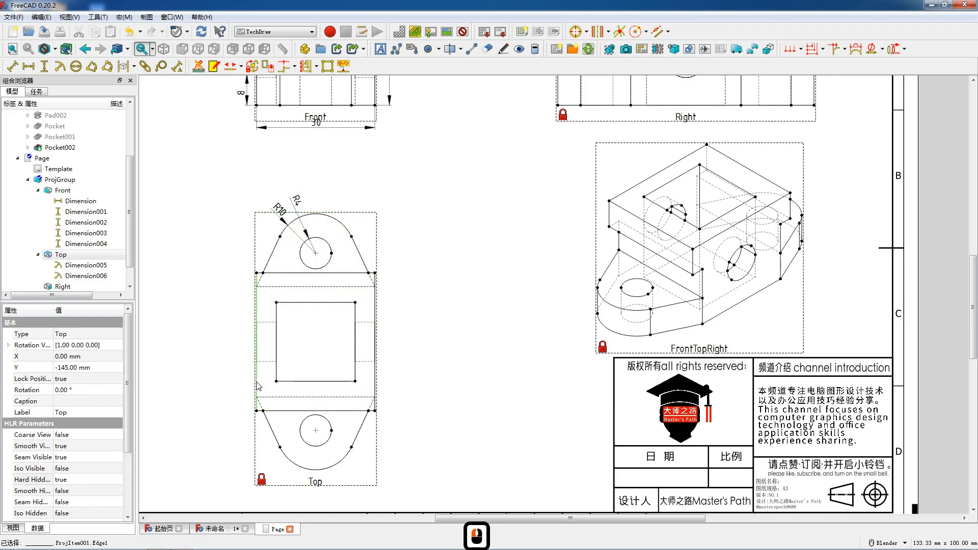
key("v")
left_click_drag(260, 339, 241, 340)
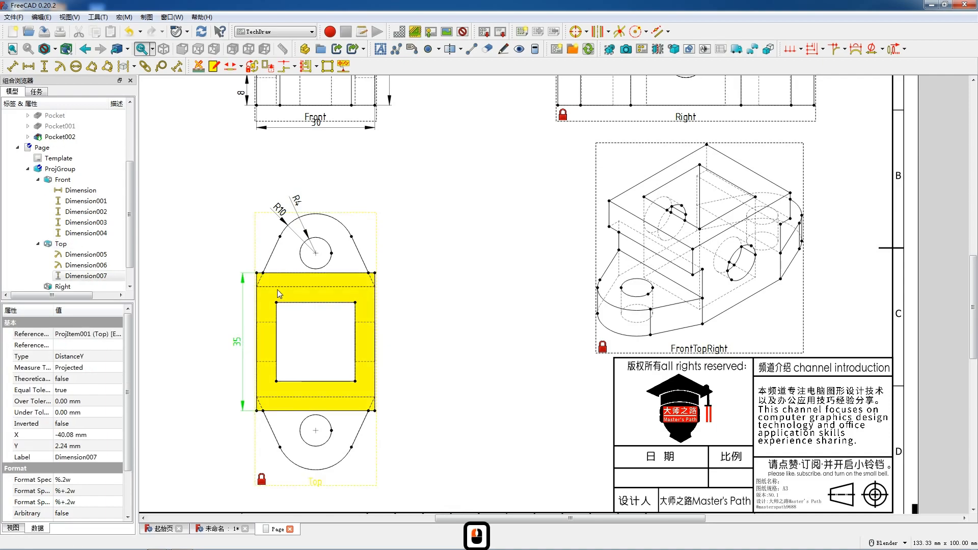
left_click(276, 286)
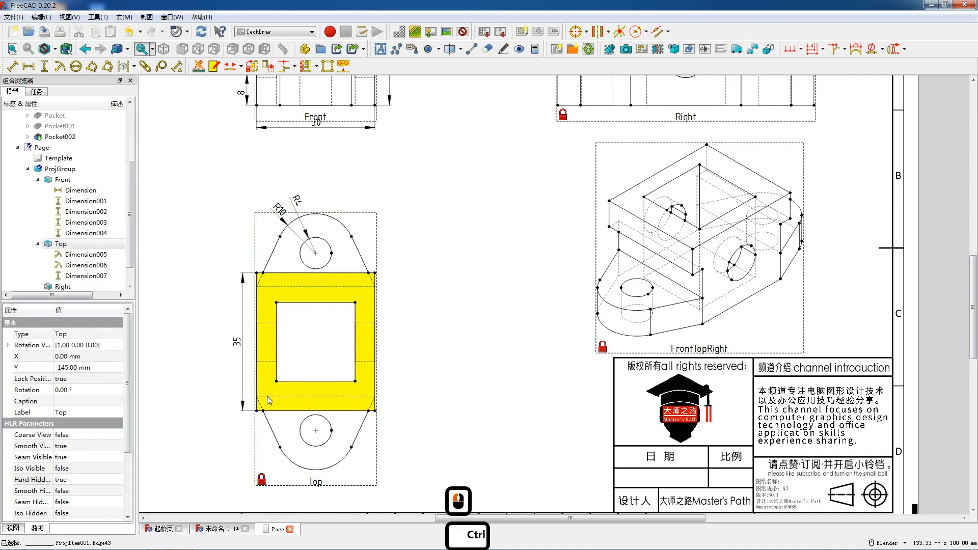
left_click(269, 397, "ctrl")
key("shift+v")
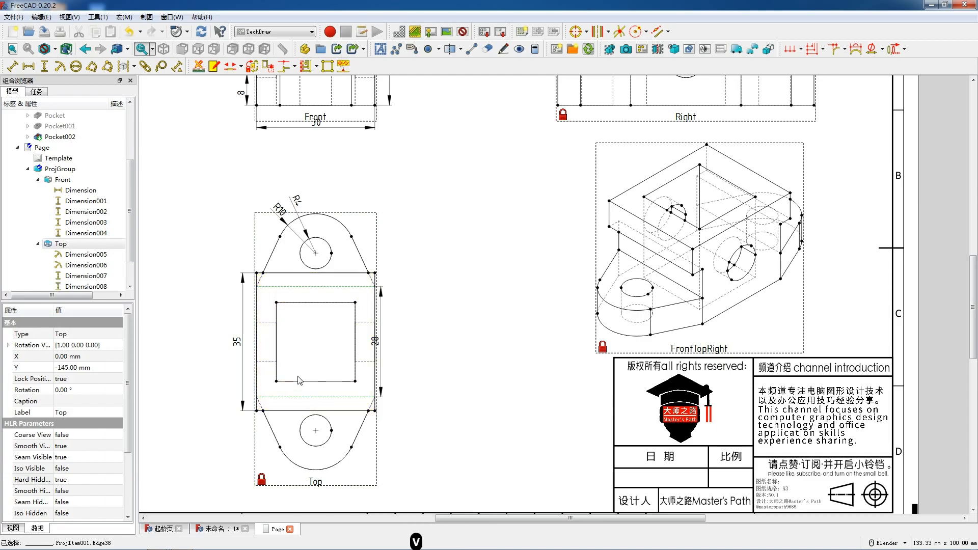
mouse_move(371, 344)
left_mouse_down()
mouse_move(257, 352)
mouse_move(389, 345)
left_mouse_up()
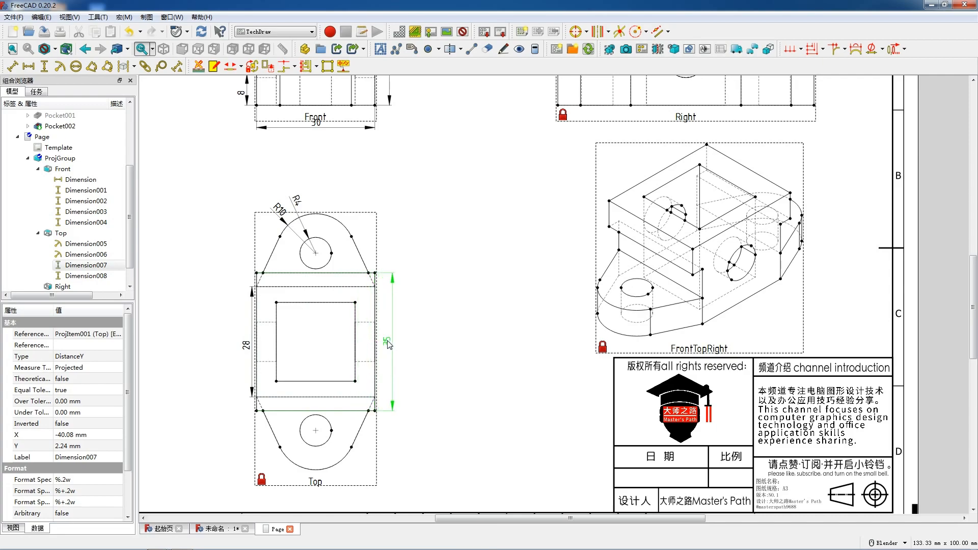
left_click(244, 346)
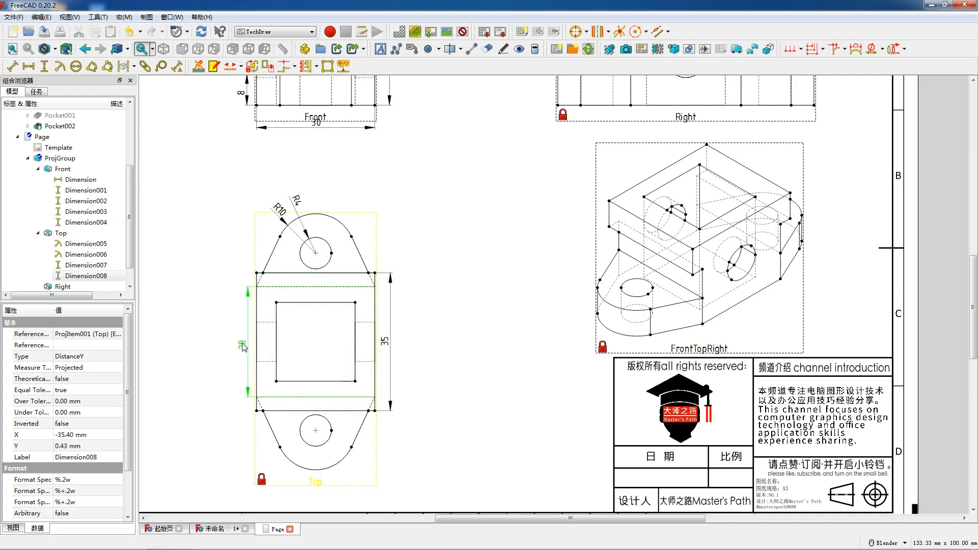
Add vertical and horizontal dimensions to the top view's square opening, placing both inside it
left_click(277, 354)
key("v")
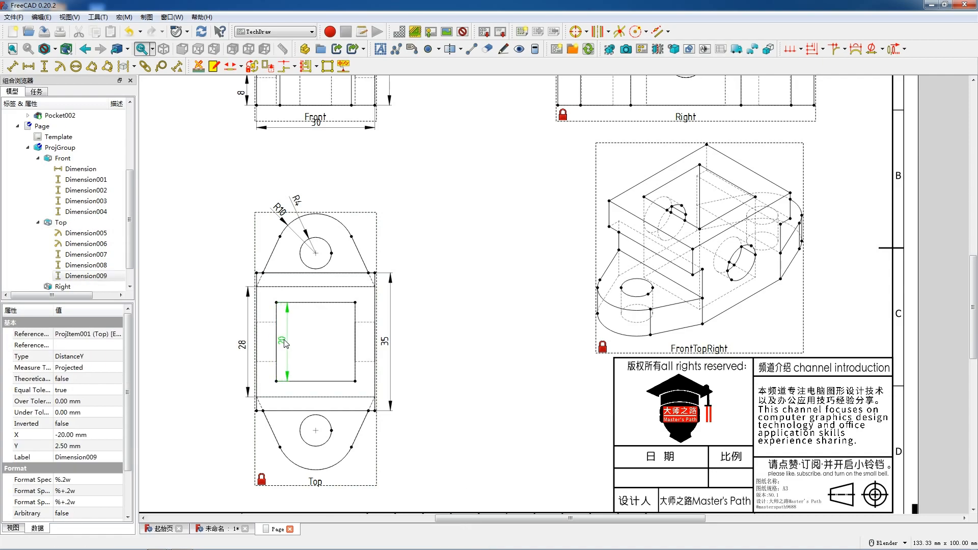
left_click(309, 304)
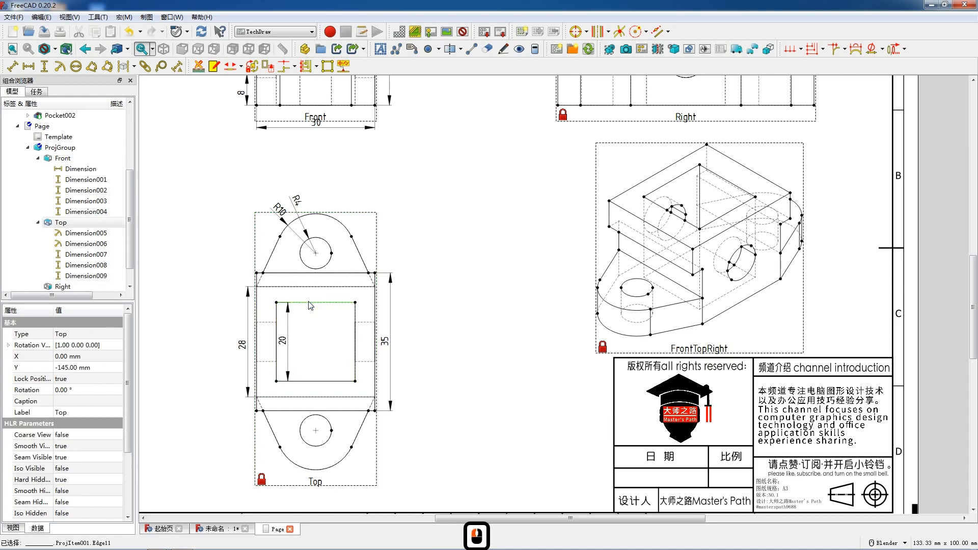
key("h")
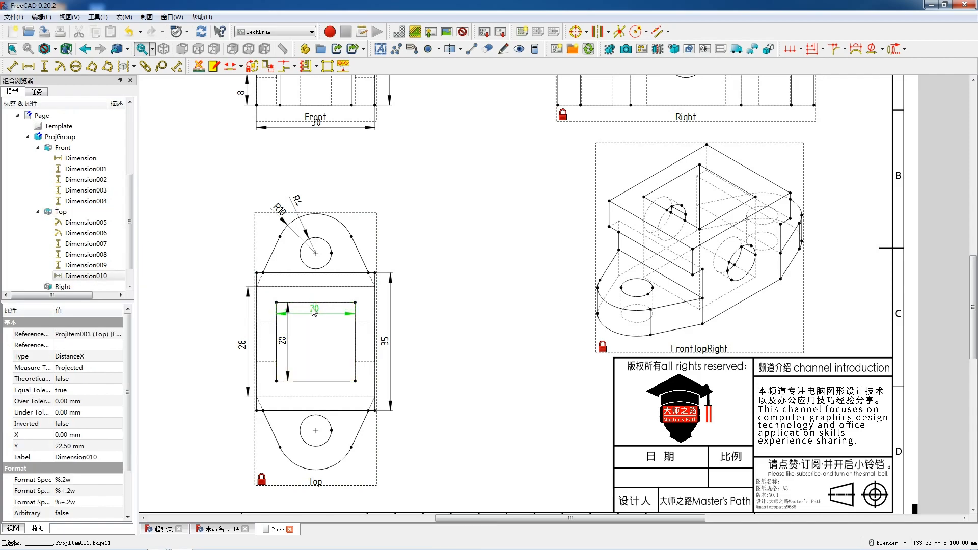
left_click_drag(313, 302, 311, 309)
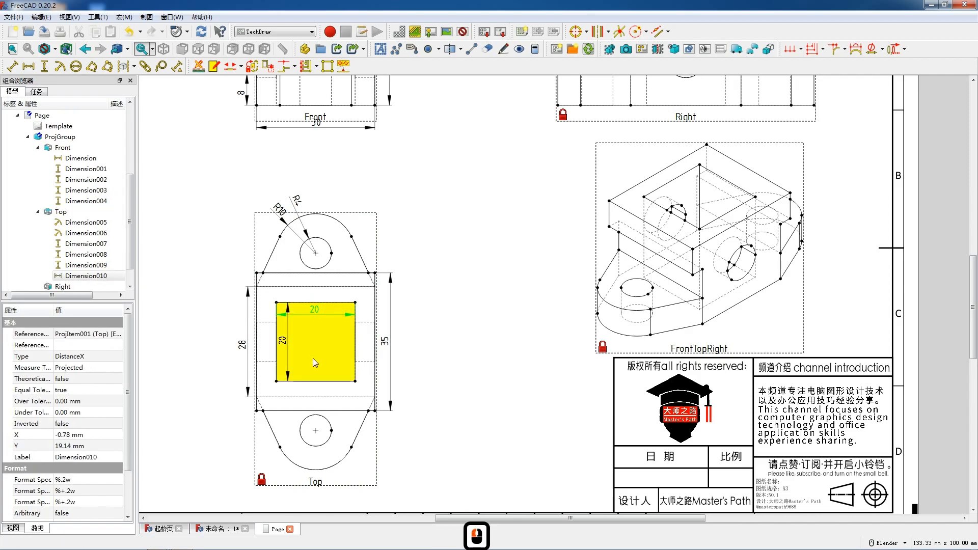
Add a vertical dimension between the top view's two hole centers and place it right of the block's length dimension
left_click(316, 430)
left_click(316, 253, "ctrl")
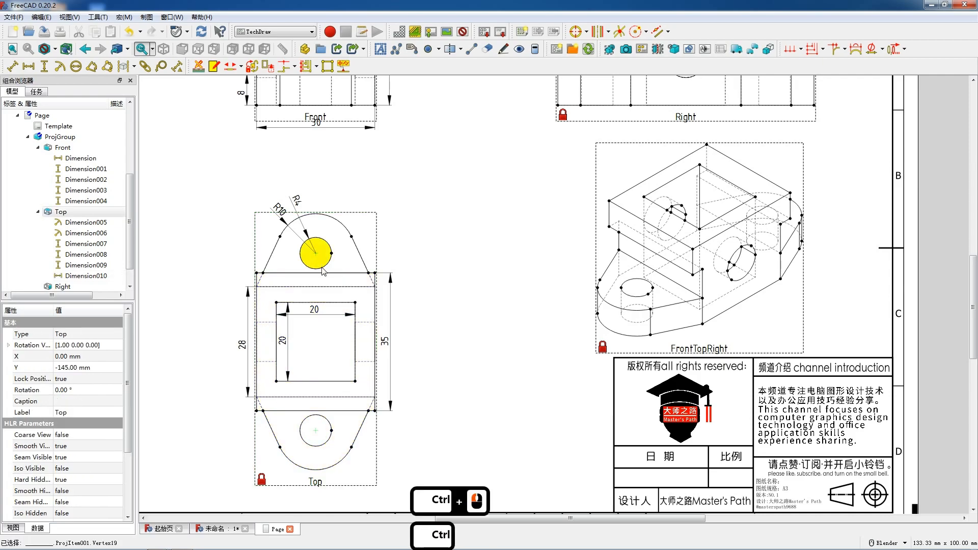
key("shift+v")
left_click_drag(317, 341, 400, 344)
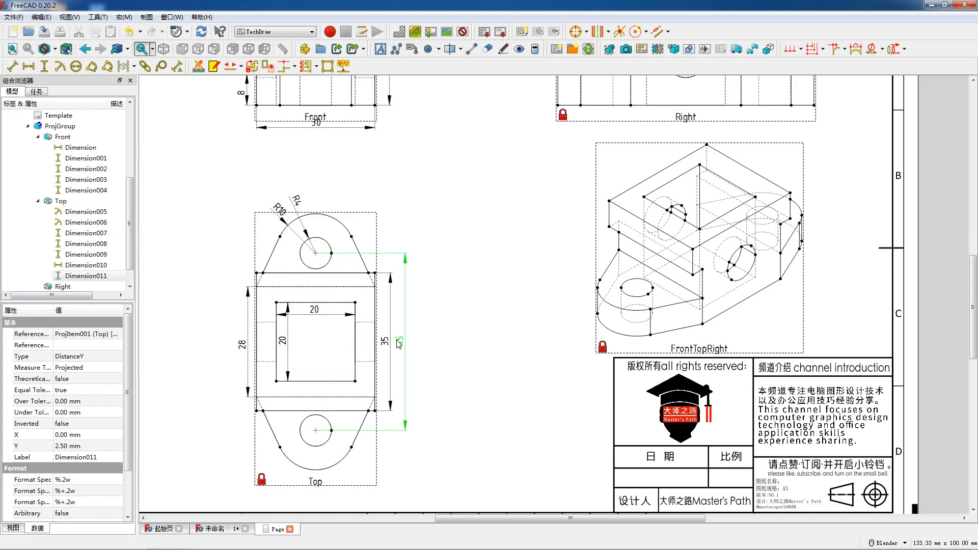
Add a horizontal dimension to the top view's block width and place it below the view
scroll(365, 441, "up", 2)
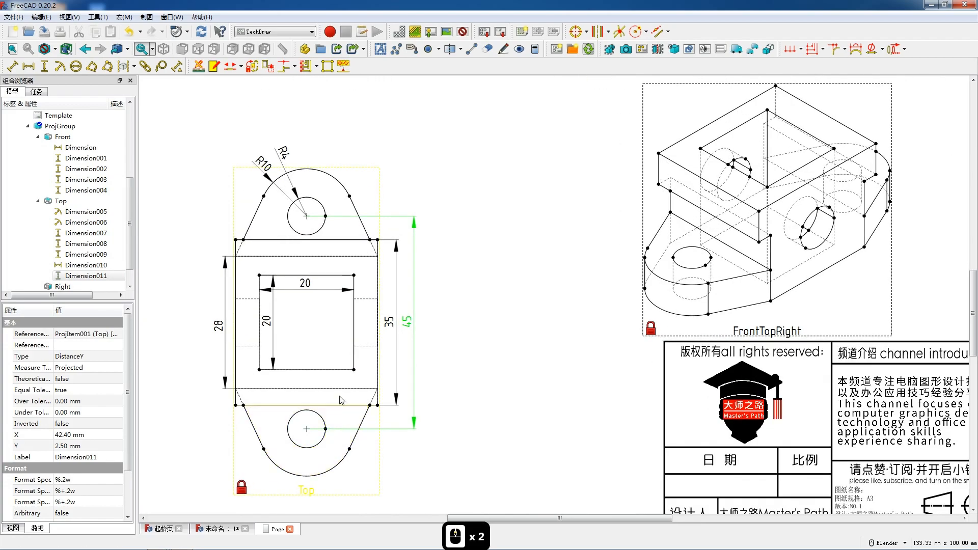
left_click(338, 389)
key("shift+h")
scroll(331, 356, "down", 4)
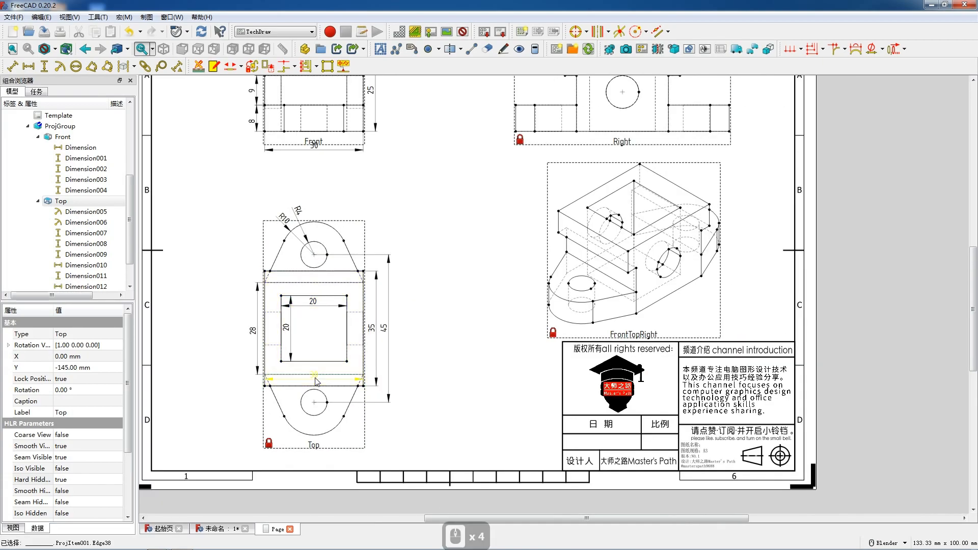
left_click(316, 431)
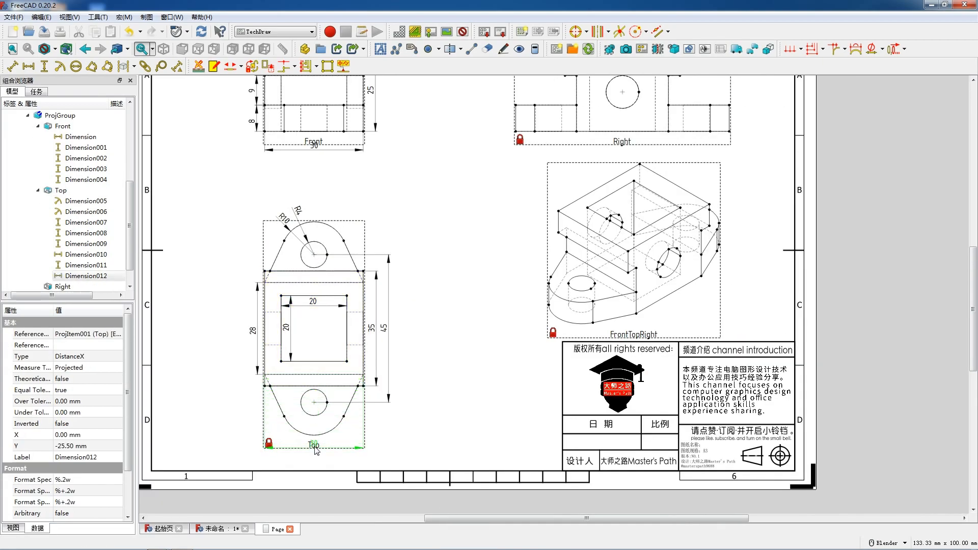
left_click_drag(315, 448, 357, 429)
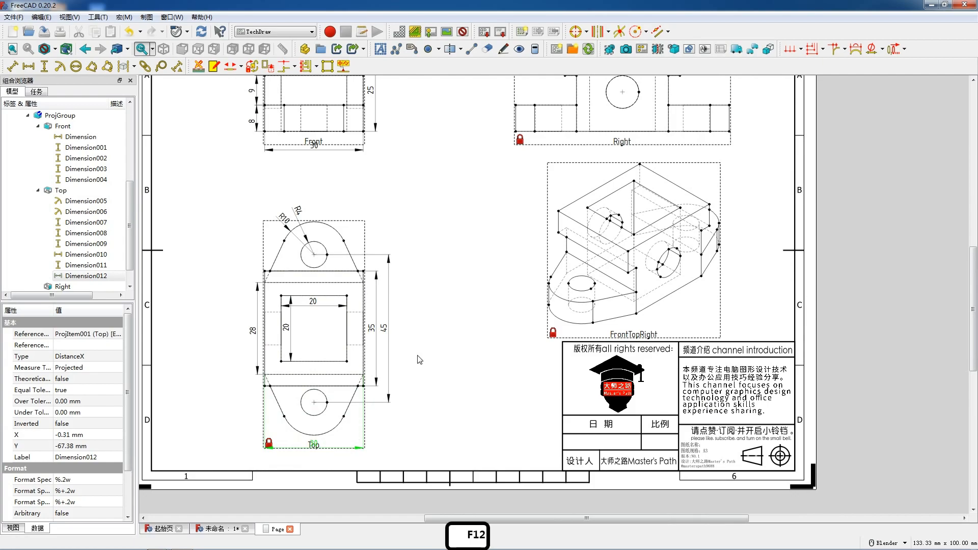
Add a horizontal dimension above the right view's upper edge and a radius dimension to its hole, with the label at the hole's upper left
scroll(418, 360, "down", 4)
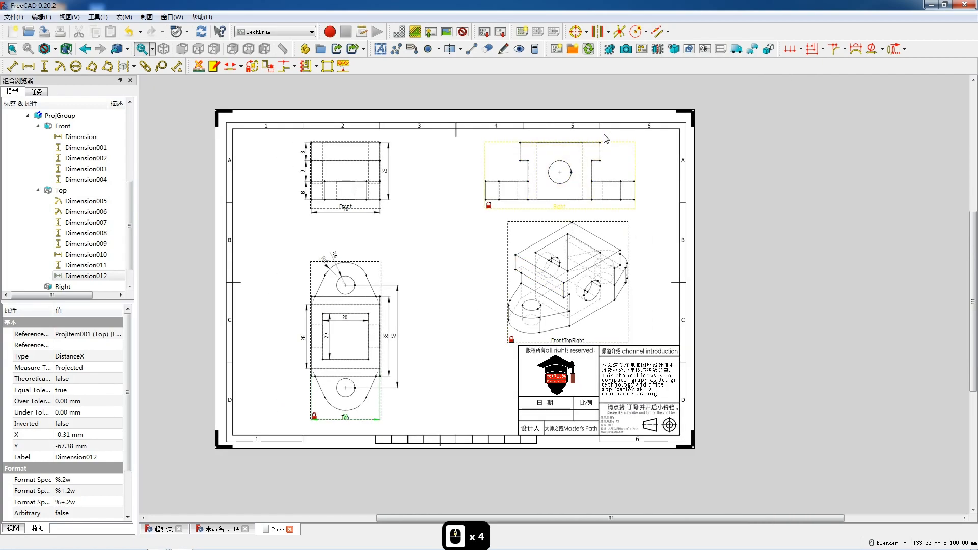
scroll(606, 138, "up", 4)
scroll(605, 138, "up", 5)
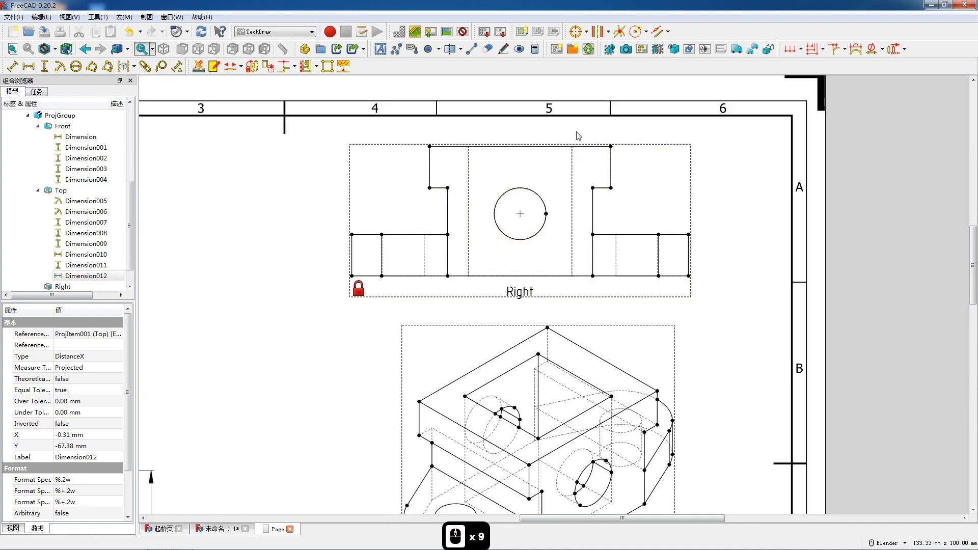
left_click(520, 147)
key("shift+h")
left_click_drag(520, 149, 521, 134)
left_click(519, 189)
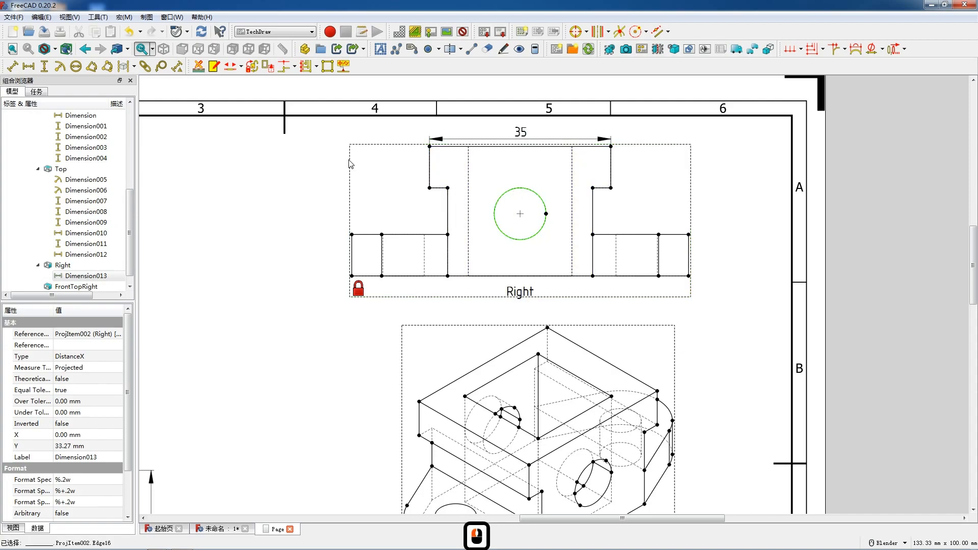
left_click(60, 66)
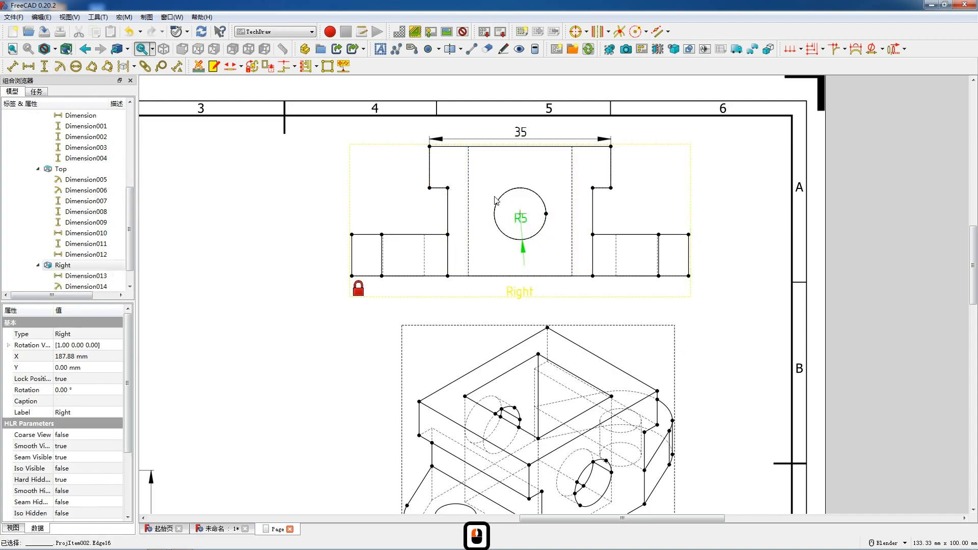
left_click_drag(494, 197, 489, 172)
Add vertical dimensions for the heights of the right view's upper, middle and lower tiers, placed to the left of their edges
left_click(431, 169)
left_click(430, 168)
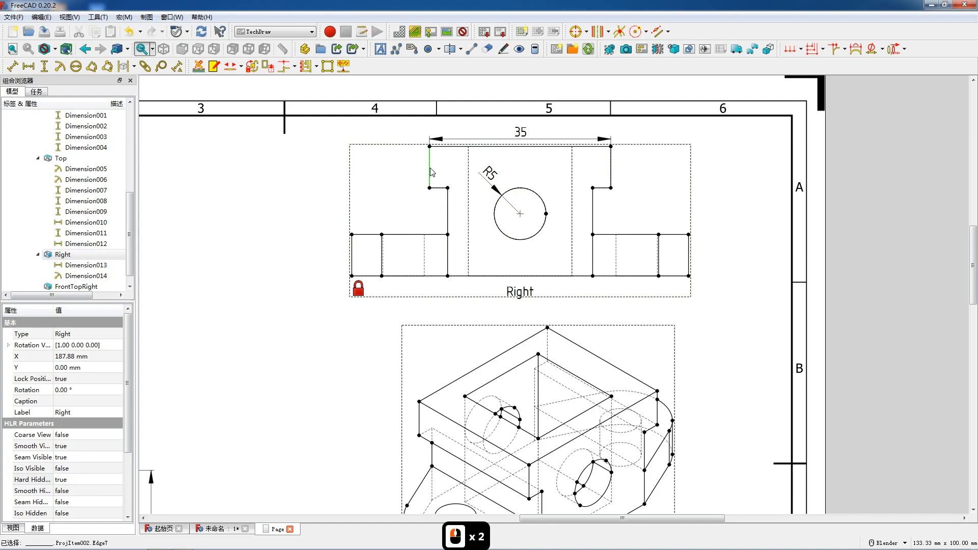
key("shift+v")
left_click_drag(429, 169, 410, 166)
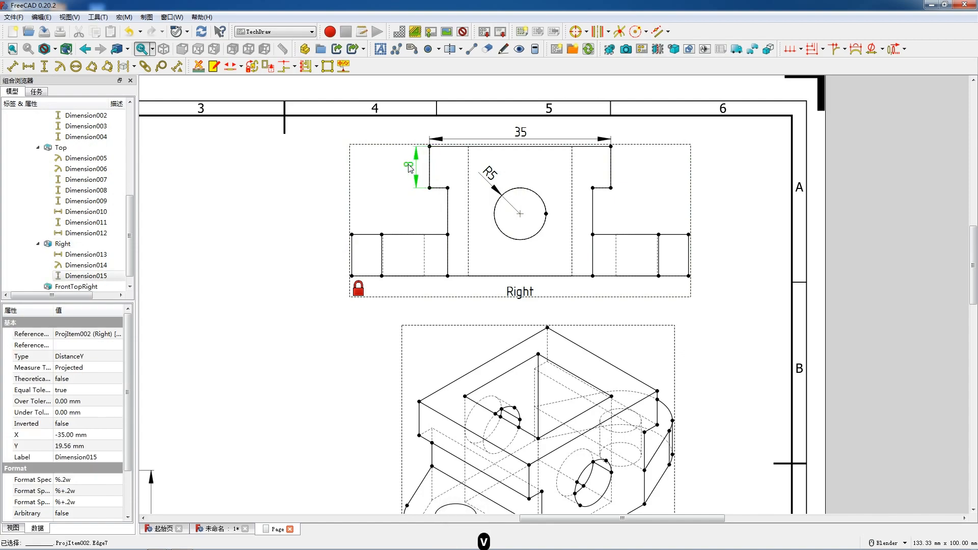
left_click(448, 207)
key("shift+v")
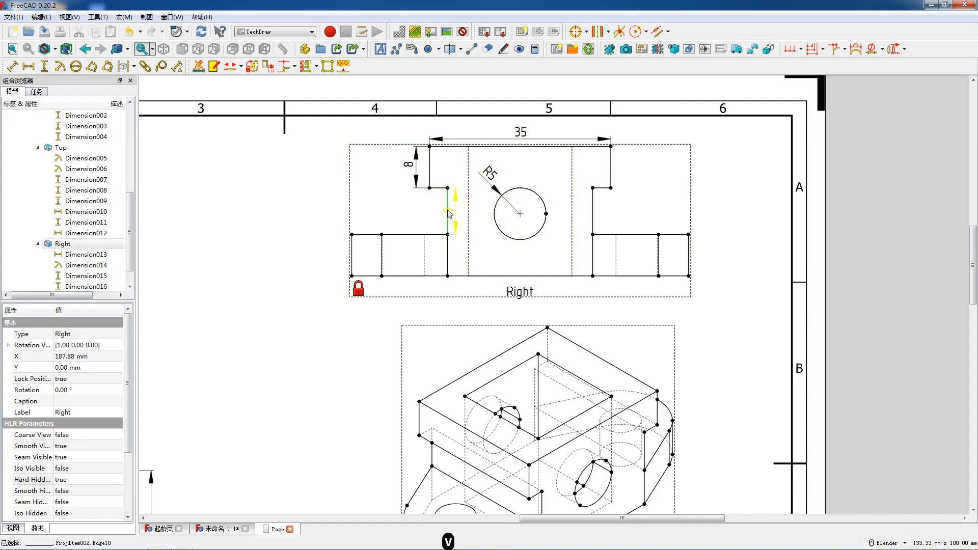
left_click_drag(450, 213, 430, 213)
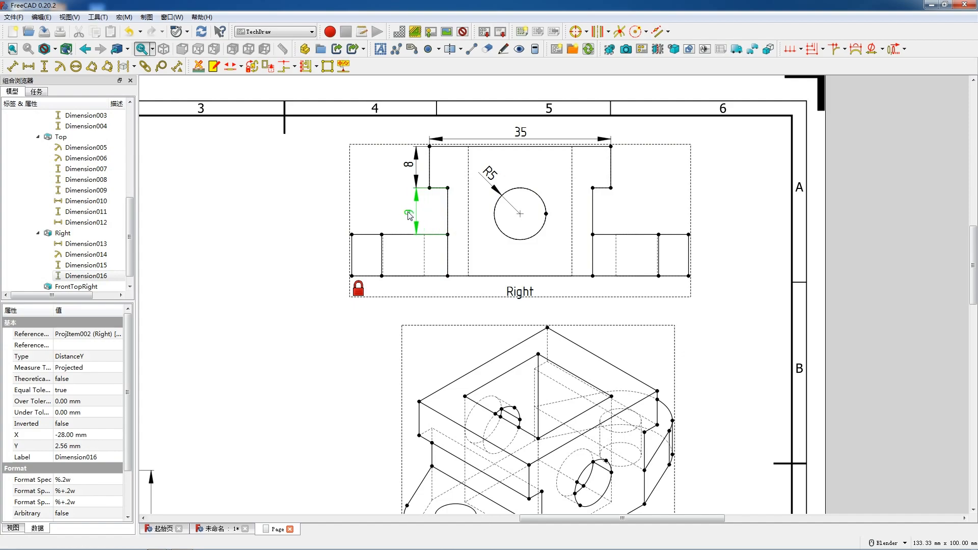
left_click(352, 254)
key("shift+v")
left_click_drag(354, 254, 334, 259)
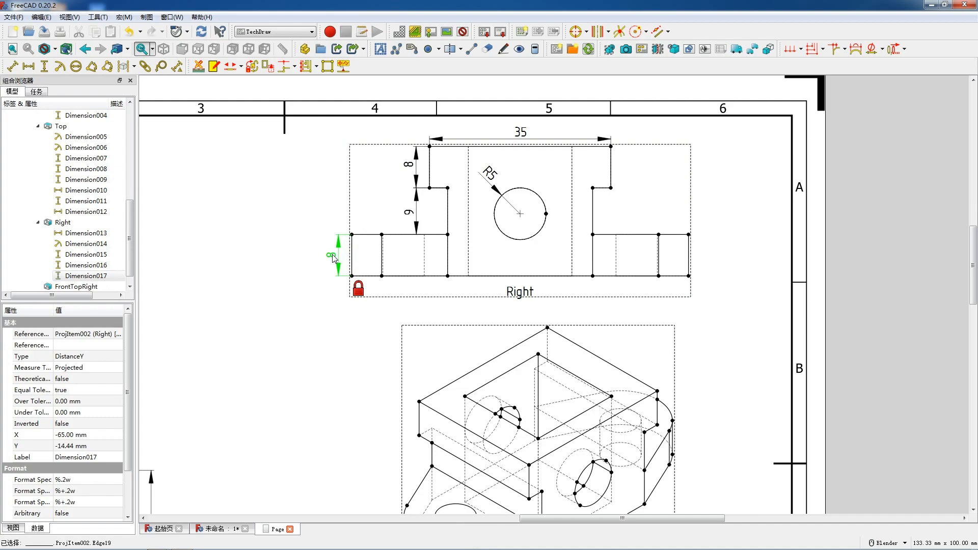
Add a vertical centerline midway between the two hole edges in each side tongue of the right view
left_click(383, 258, "ctrl")
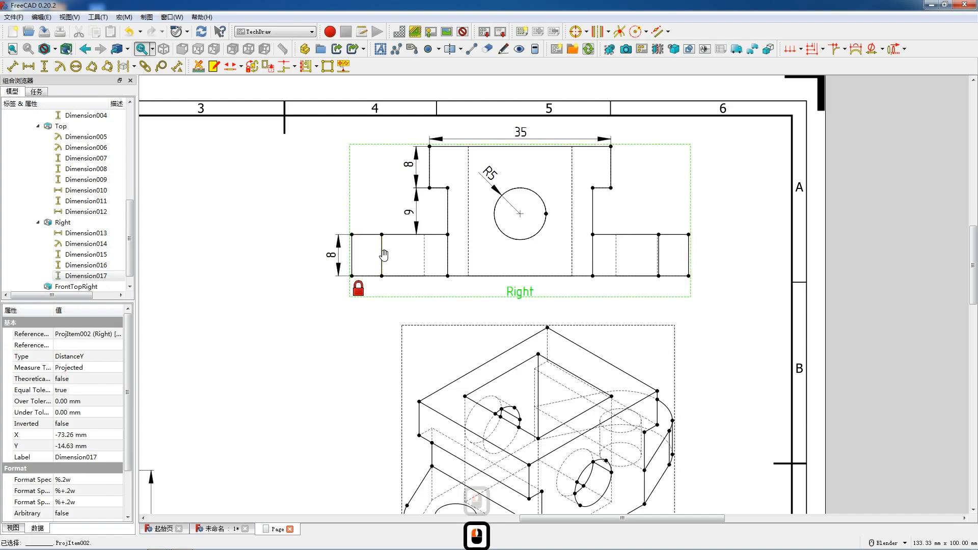
left_click(424, 256, "ctrl")
left_click(460, 51)
left_click(464, 77)
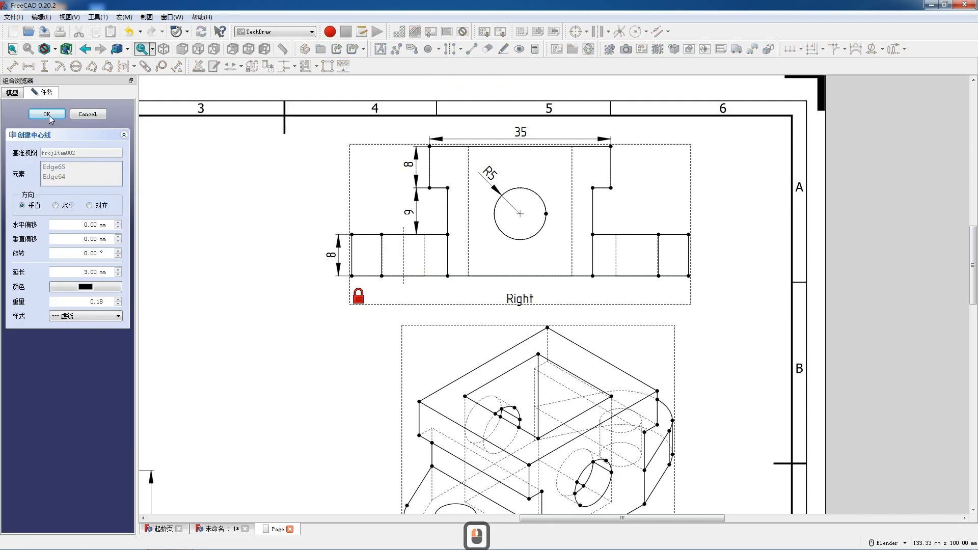
left_click(46, 114)
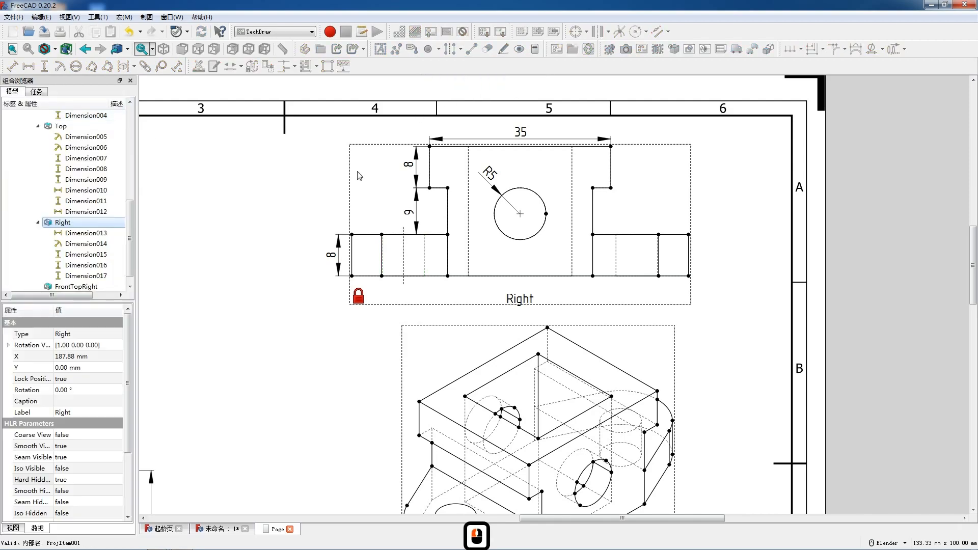
left_click(658, 265, "ctrl")
left_click(616, 262, "ctrl")
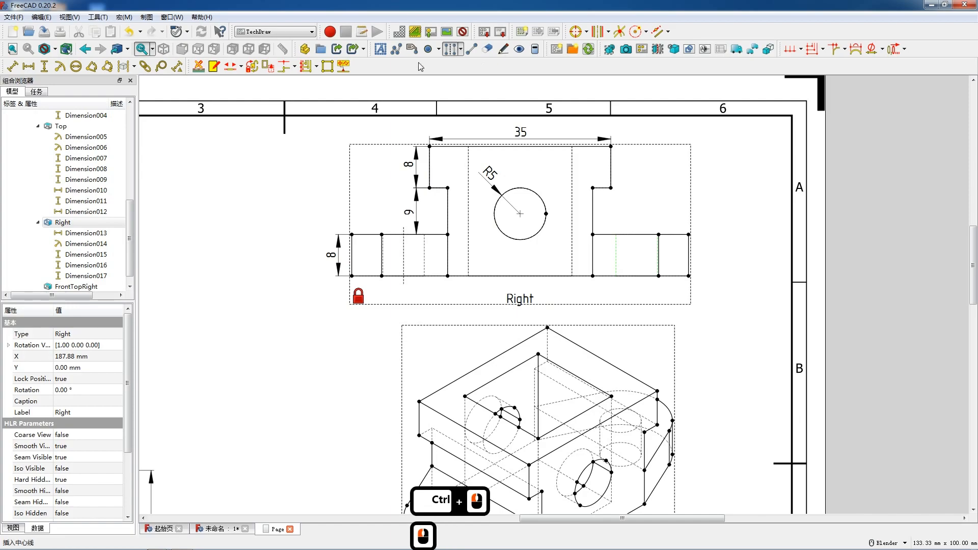
left_click(450, 49)
left_click(46, 114)
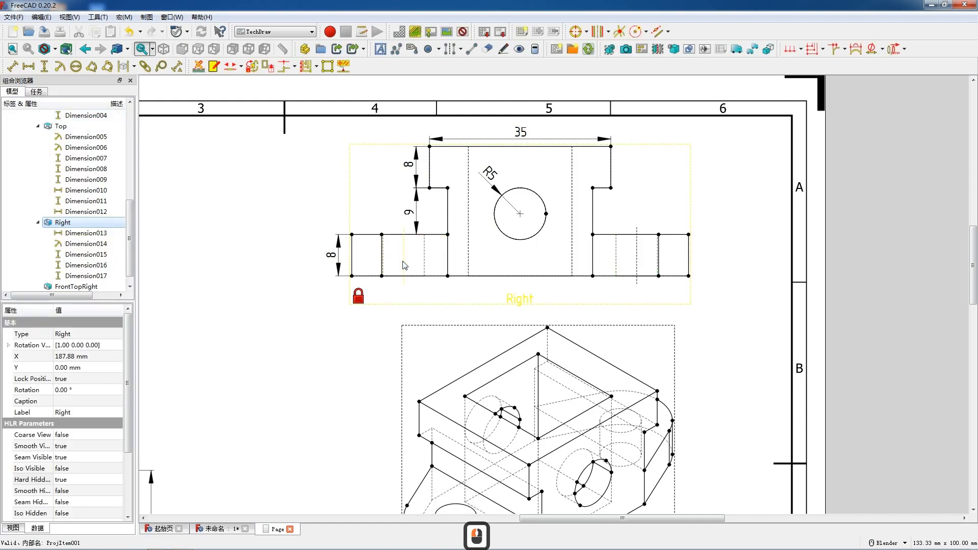
Add a horizontal dimension between the right view's two tongue-hole centerlines and place it below the view
left_click(636, 264, "ctrl")
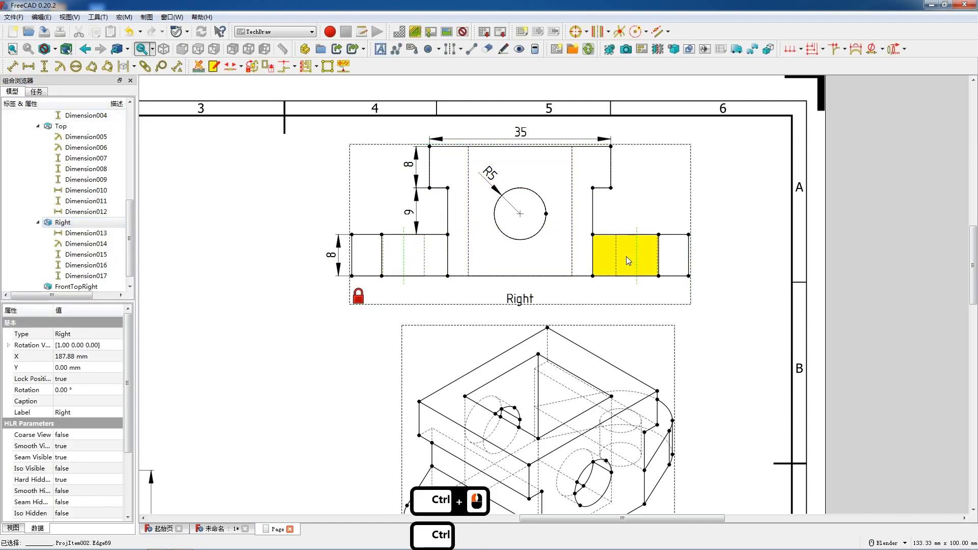
key("shift+h")
left_click_drag(526, 289, 527, 299)
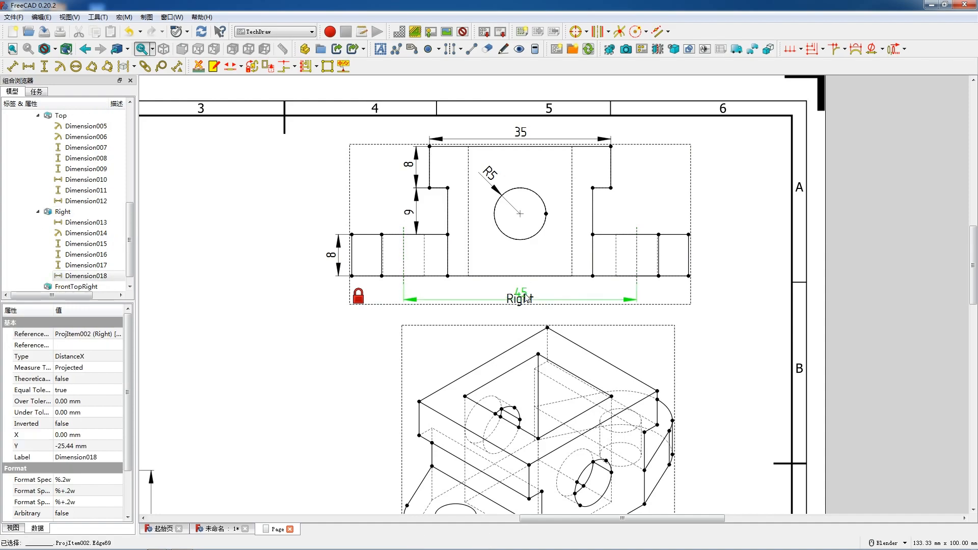
Add a horizontal dimension to the right view's lower block edge and move the hole-spacing dimension further below it
left_click(517, 276)
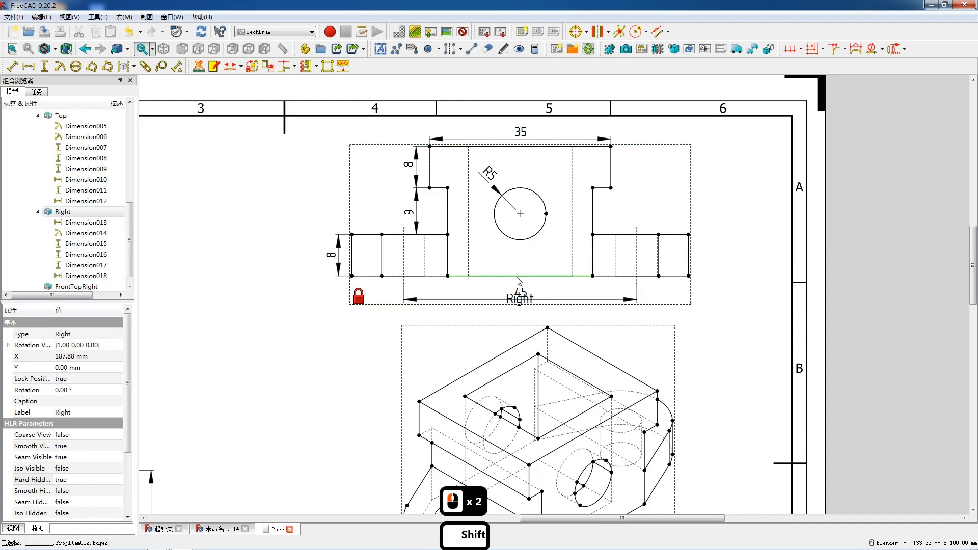
key("shift+h")
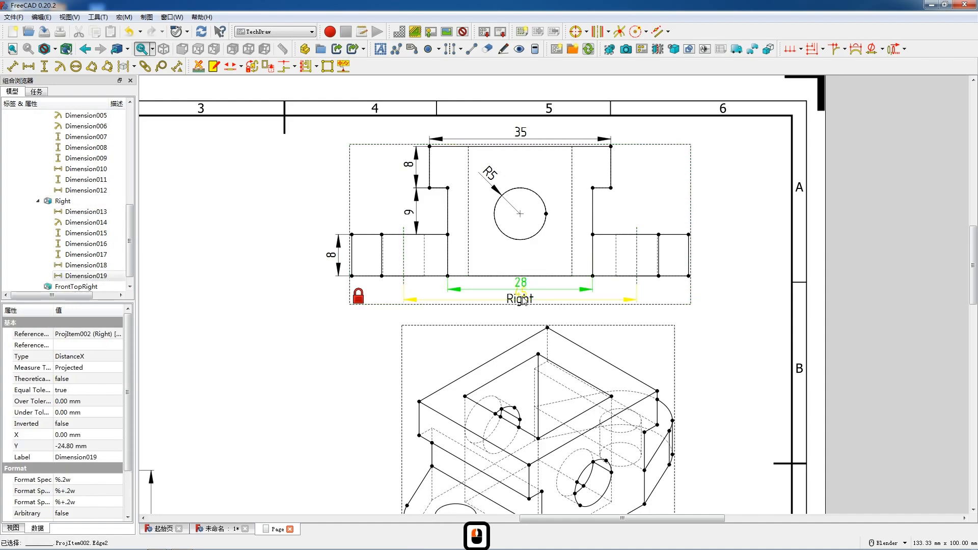
left_click_drag(522, 294, 523, 298)
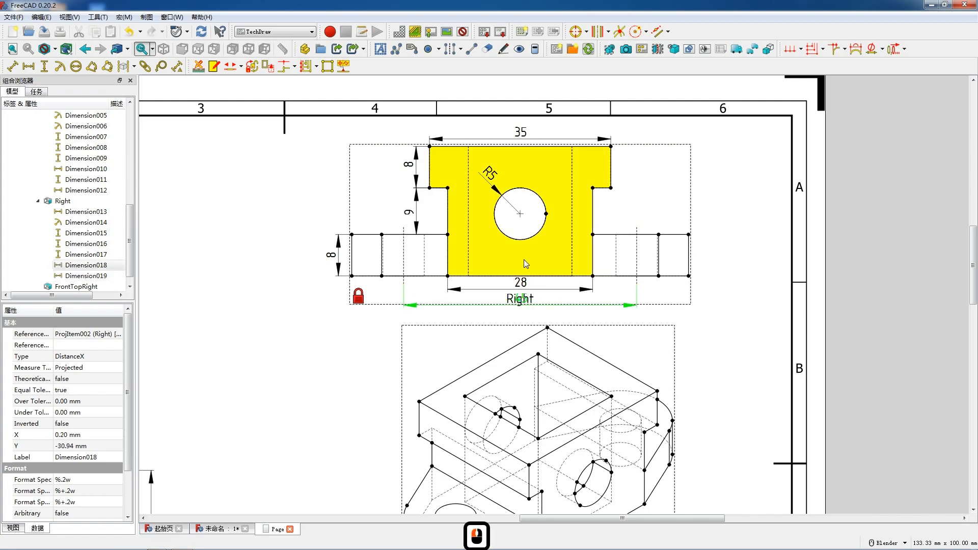
left_click(520, 283)
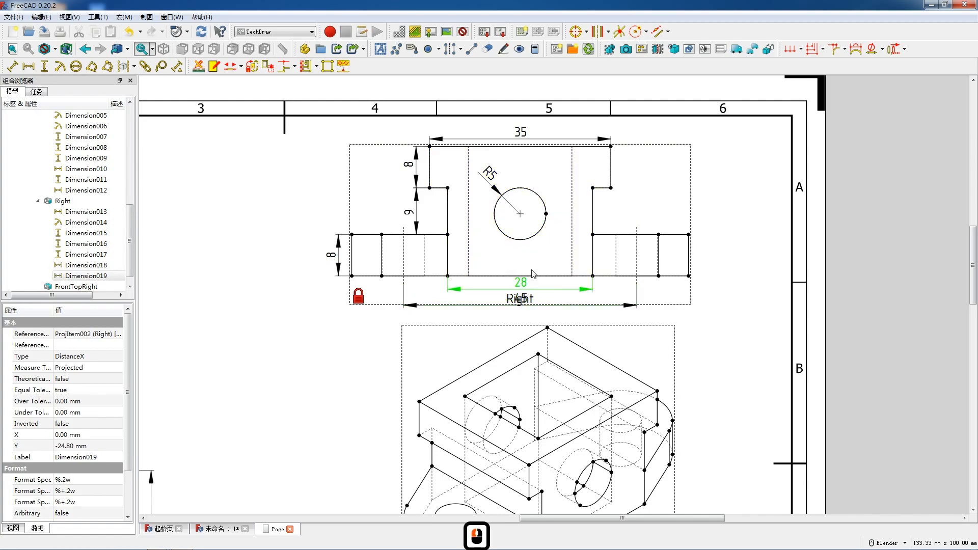
Add a horizontal dimension between the right view's dashed cavity edges and place it just under the upper edge
left_click(570, 250)
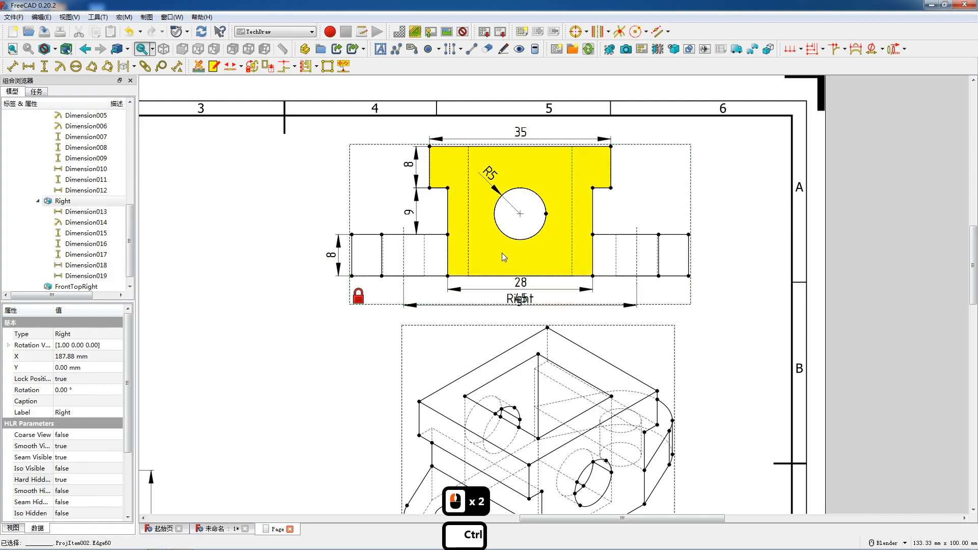
left_click(469, 253, "ctrl")
key("shift+h")
left_click_drag(525, 148, 526, 155)
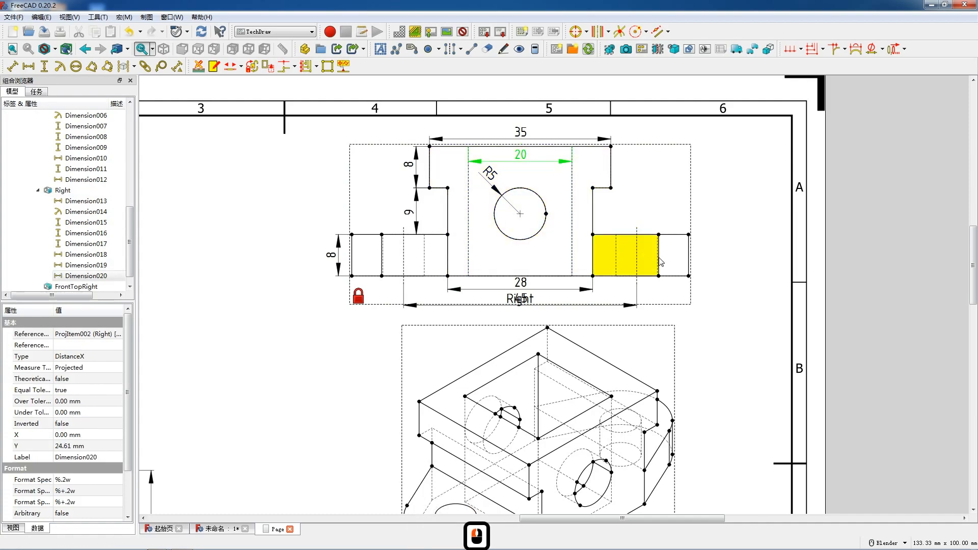
Add a vertical dimension for the right view's overall height and place it to the right of the view
left_click(689, 276)
left_click(611, 147, "ctrl")
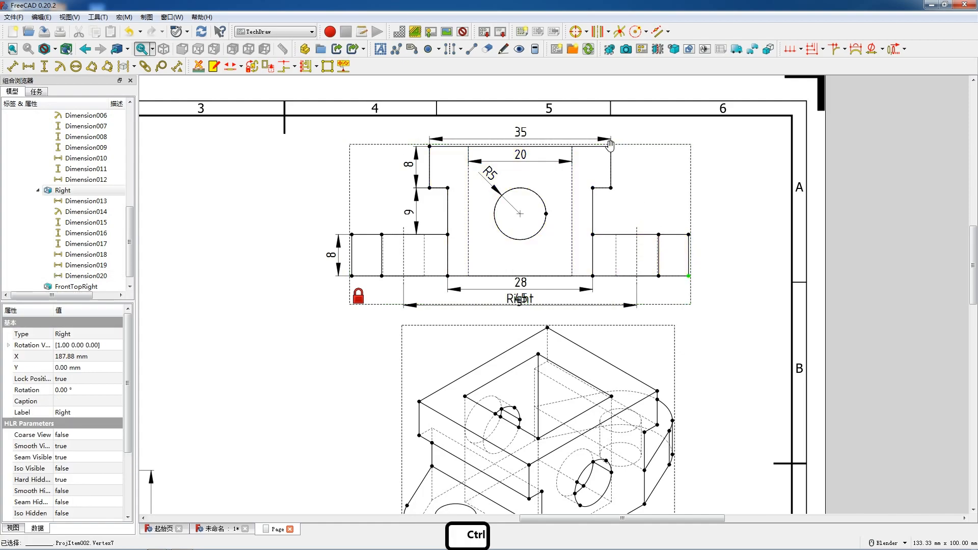
key("v")
left_click_drag(640, 198, 695, 215)
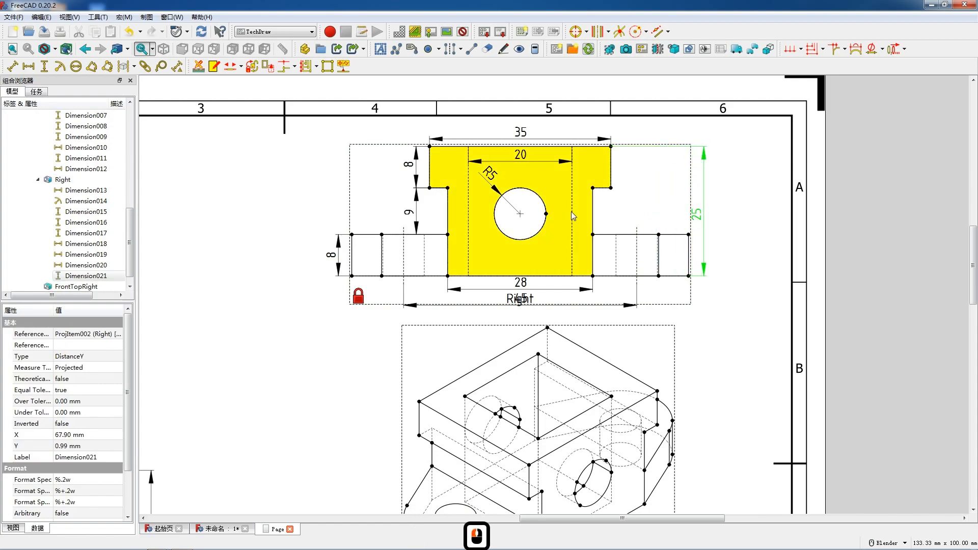
Insert seven default text annotations on the drawing page
scroll(569, 218, "down", 5)
scroll(491, 316, "up", 1)
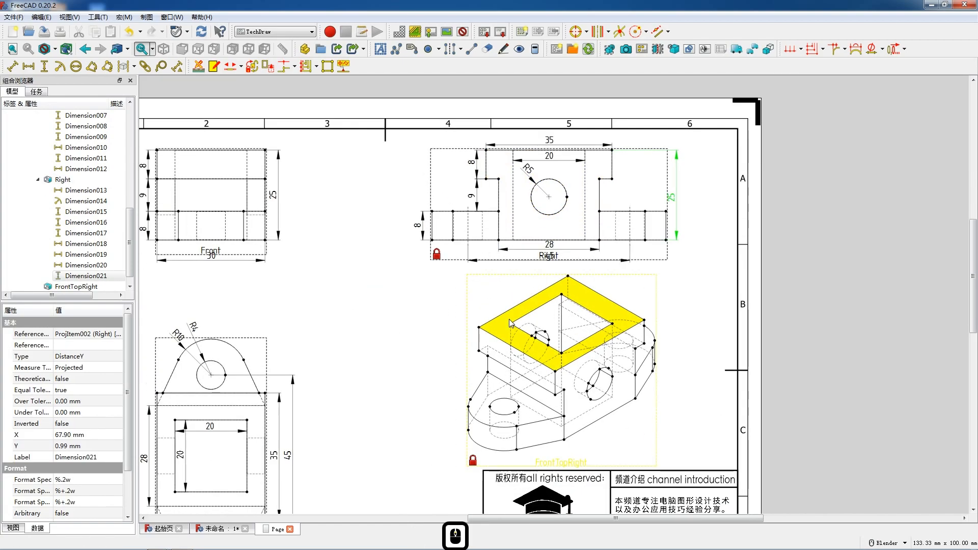
key("shift")
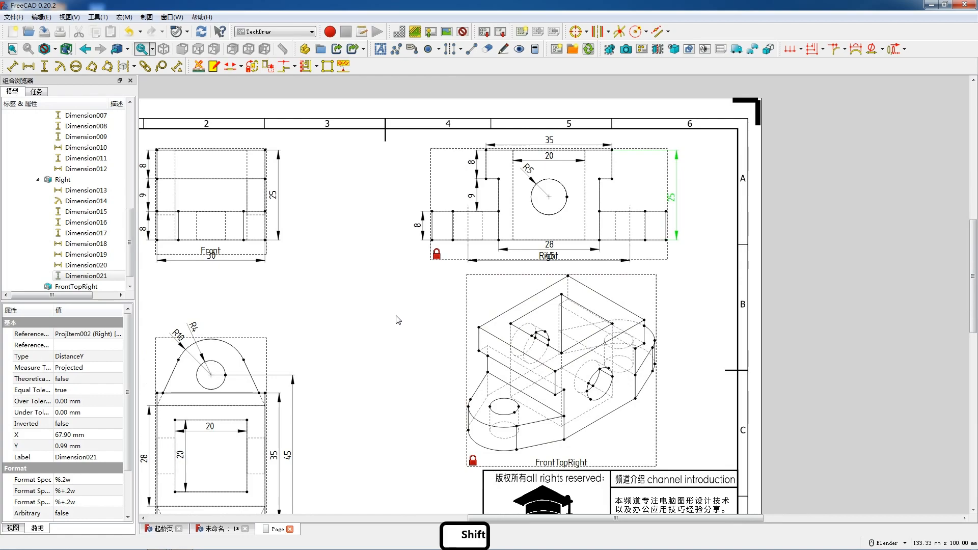
left_click(380, 50)
left_click(380, 50)
left_click(380, 49)
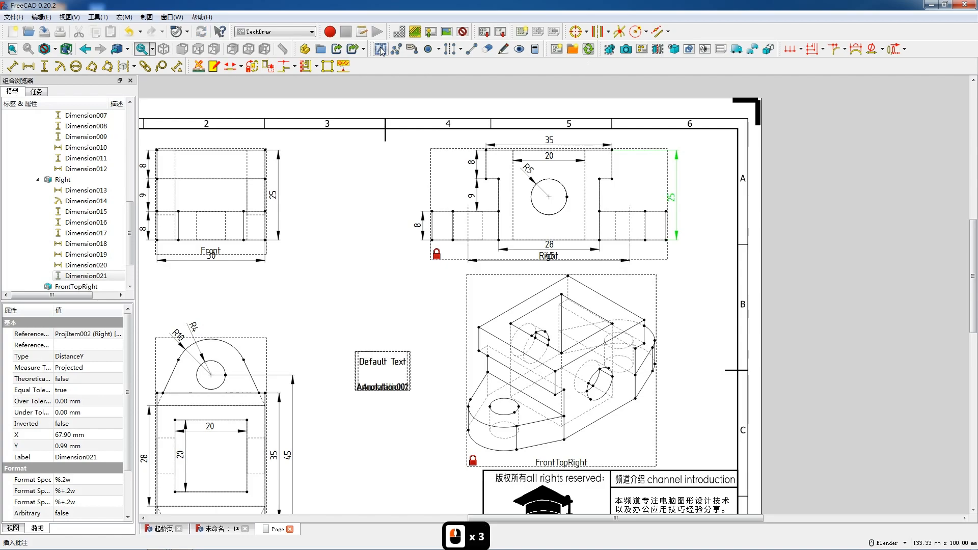
Change the uppermost stacked annotation's text to 顶视图 and place it below the top view
double_click(379, 371)
mouse_move(437, 224)
left_mouse_down()
mouse_move(477, 221)
mouse_move(432, 224)
left_mouse_up()
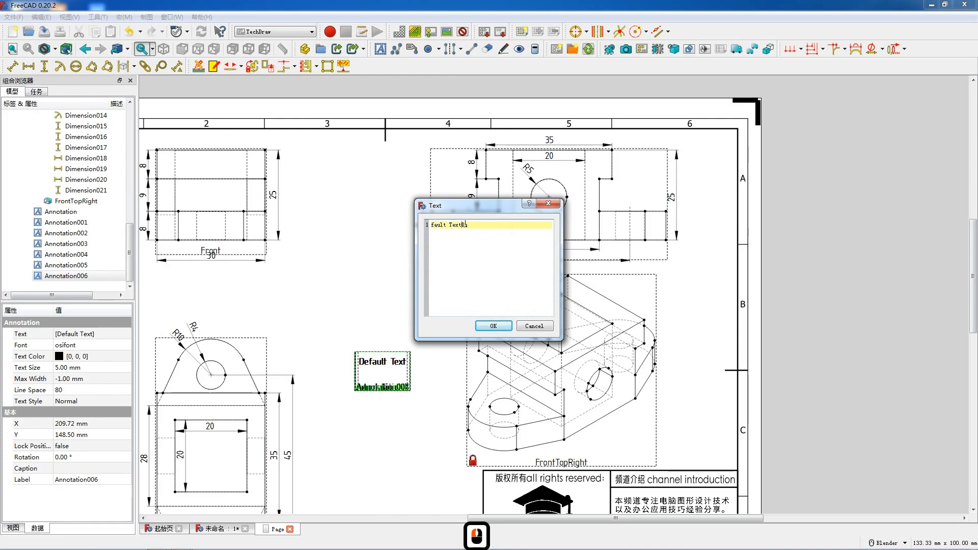
type("dst")
key("space")
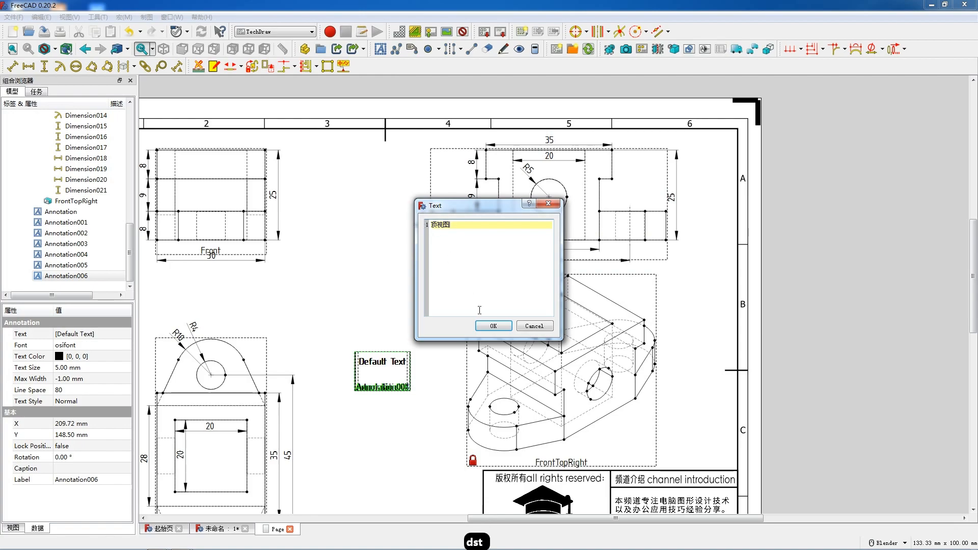
left_click(493, 325)
scroll(419, 274, "down", 2)
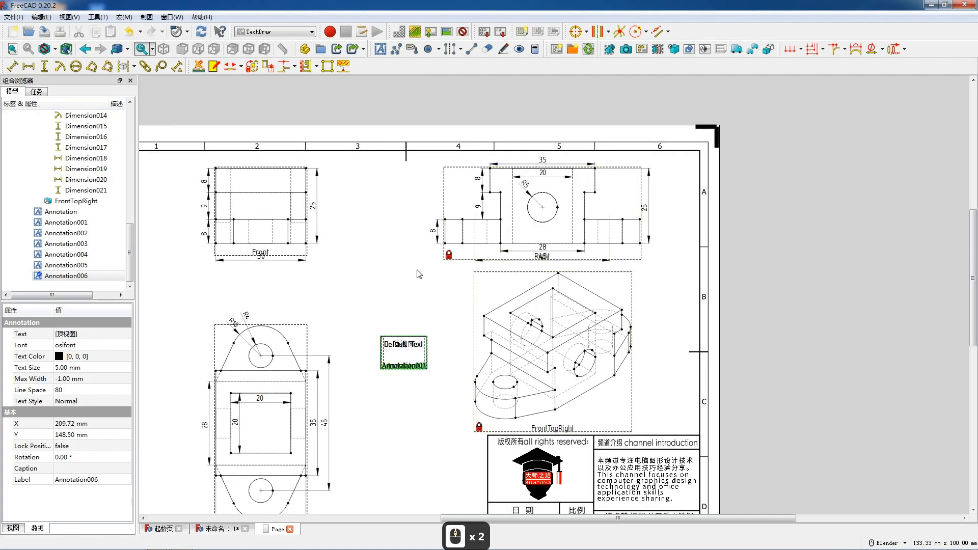
scroll(430, 313, "down", 1)
mouse_move(416, 313)
left_mouse_down()
mouse_move(326, 449)
mouse_move(304, 461)
left_mouse_up()
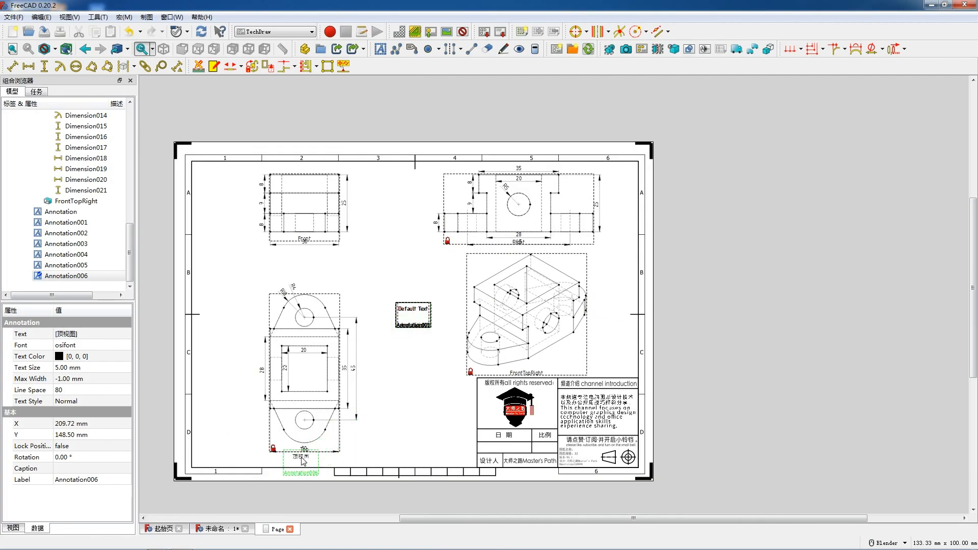
Change the next stacked annotation's text to 前视图 and place it below the front view
double_click(410, 317)
left_click_drag(473, 225, 430, 225)
type("前视图")
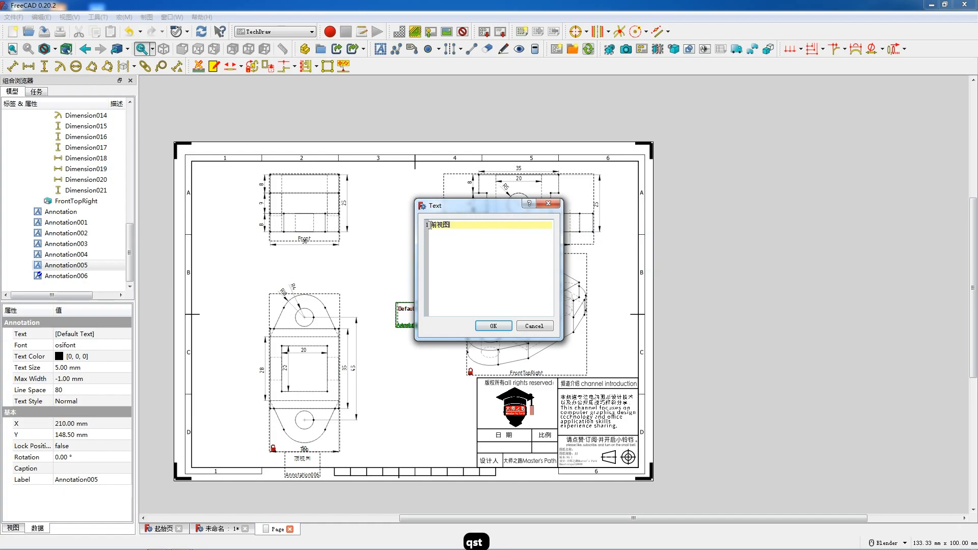
left_click(493, 325)
left_click_drag(379, 294, 310, 255)
Change the next default annotation's text to 透视图 and place it at the lower edge of the isometric view
left_click(413, 311)
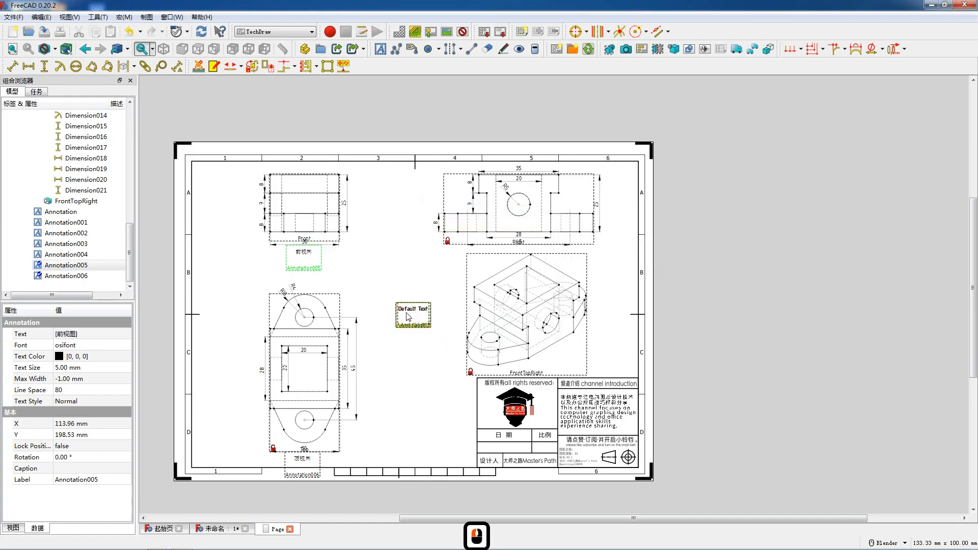
double_click(413, 311)
left_click_drag(472, 226, 427, 227)
type("透视图")
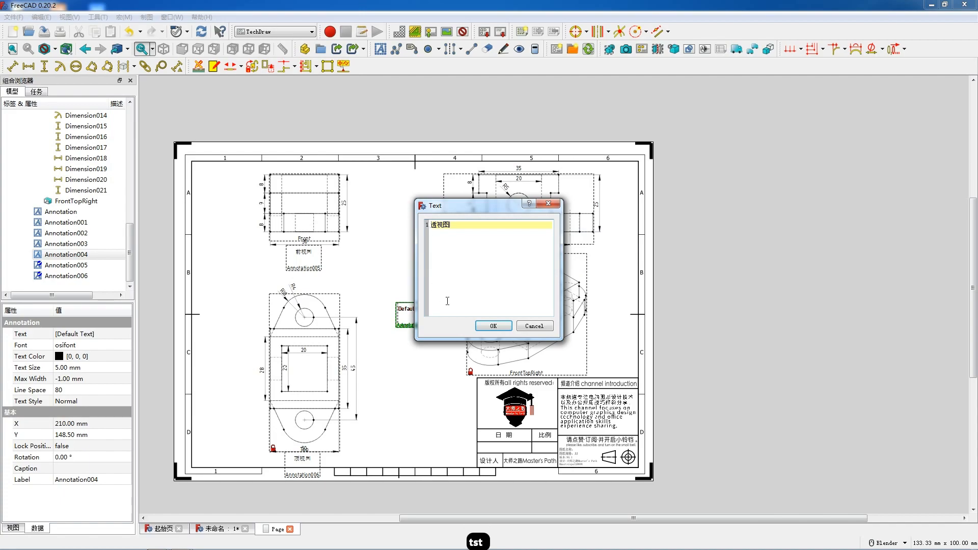
left_click(483, 325)
mouse_move(415, 310)
left_mouse_down()
mouse_move(506, 371)
mouse_move(526, 371)
left_mouse_up()
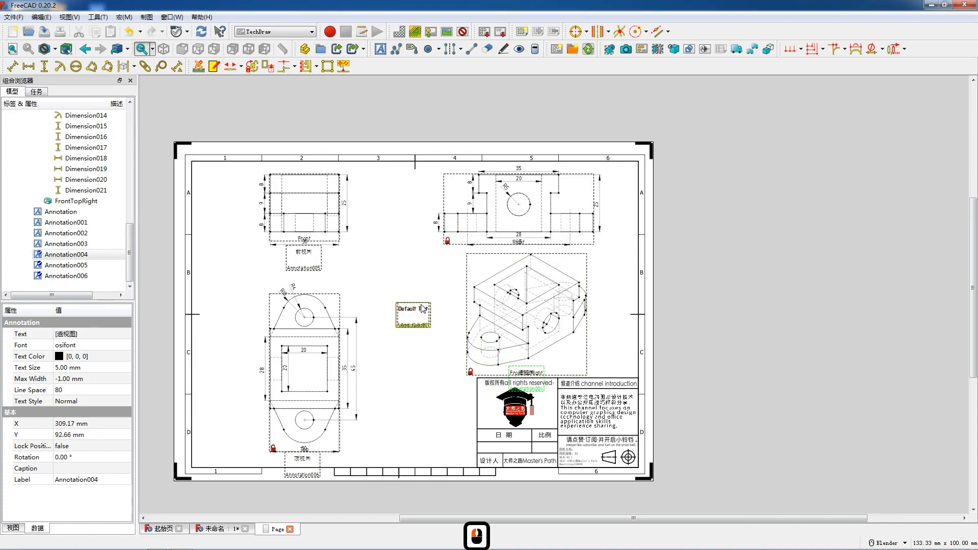
Change another default annotation's text to 右视图 and place it below the right view
double_click(422, 310)
left_click_drag(479, 225, 410, 224)
type("yst")
key("space")
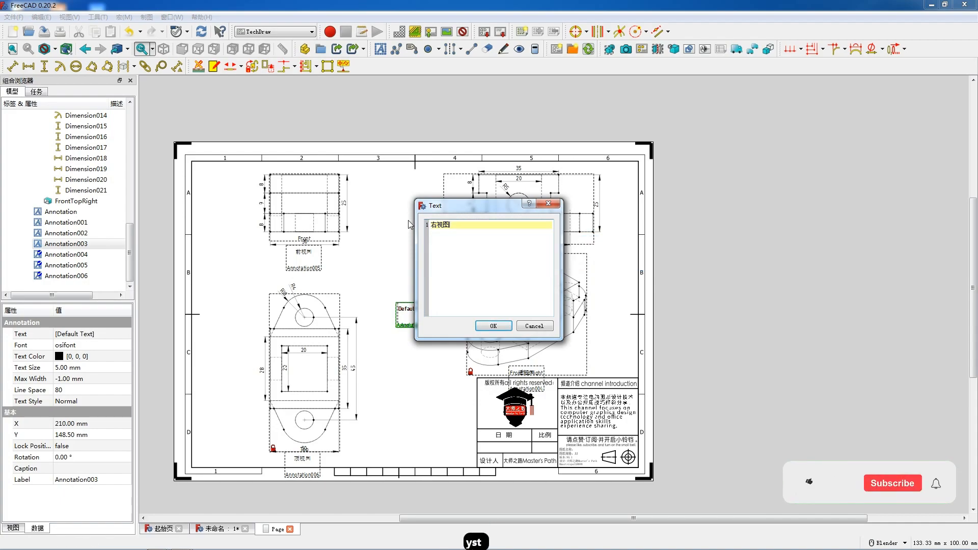
left_click(493, 326)
mouse_move(419, 309)
left_mouse_down()
mouse_move(512, 269)
mouse_move(520, 250)
left_mouse_up()
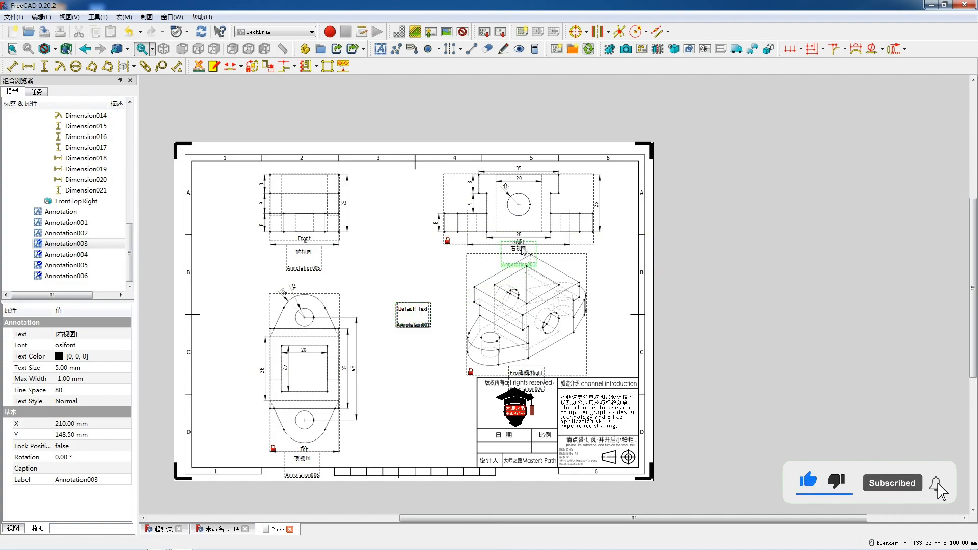
Change the next default annotation's text to 2023.07.01 and place it in the title block's cell under 日期
left_click(412, 309)
double_click(413, 309)
left_click_drag(468, 225, 402, 229)
type("2023.07.01")
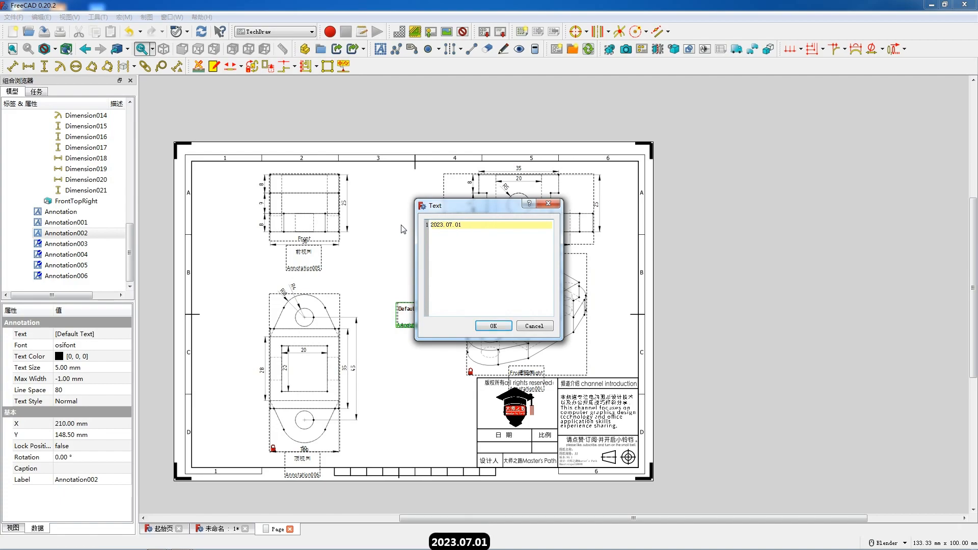
left_click(494, 325)
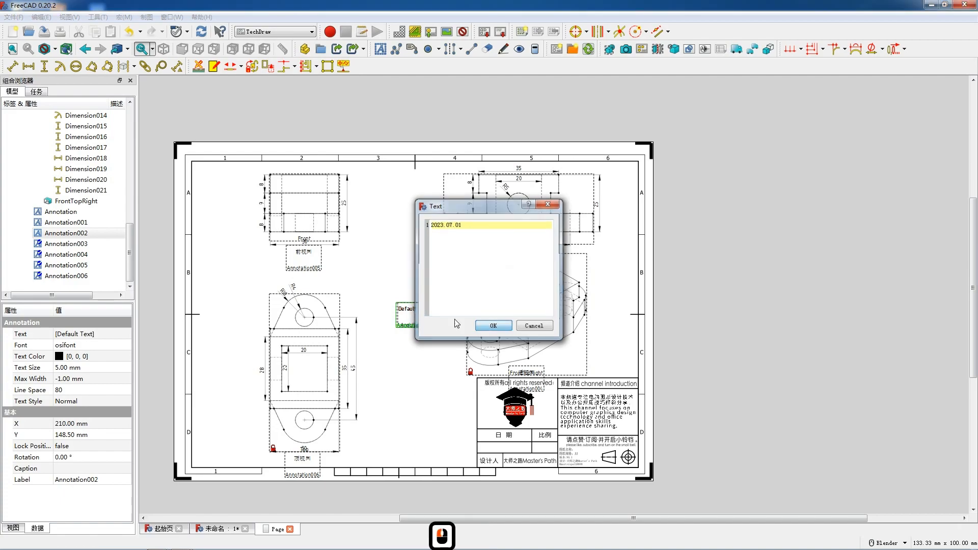
left_click_drag(431, 340, 503, 452)
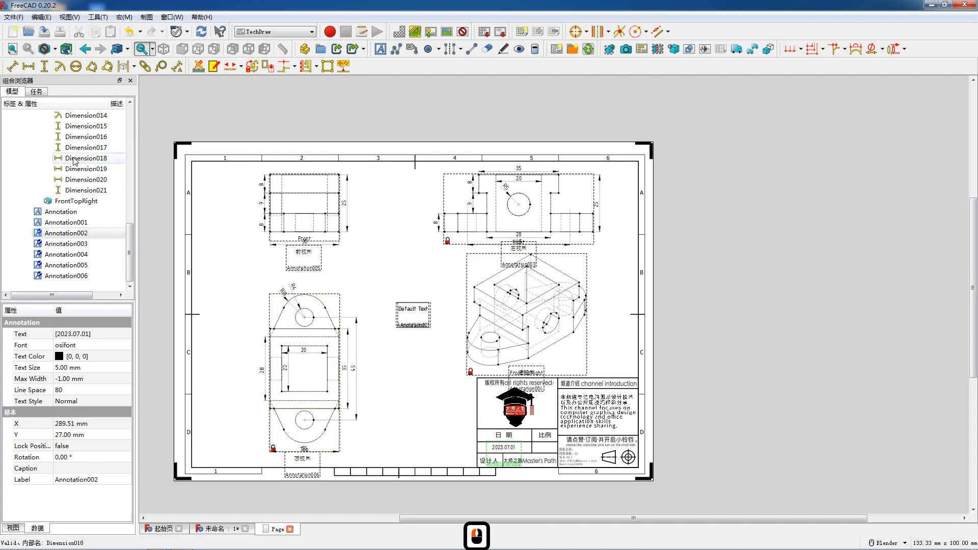
Check the projection group's scale, change the next default annotation's text to 2:1, and place it in the title block's cell under 比例
scroll(56, 203, "up", 9)
double_click(60, 211)
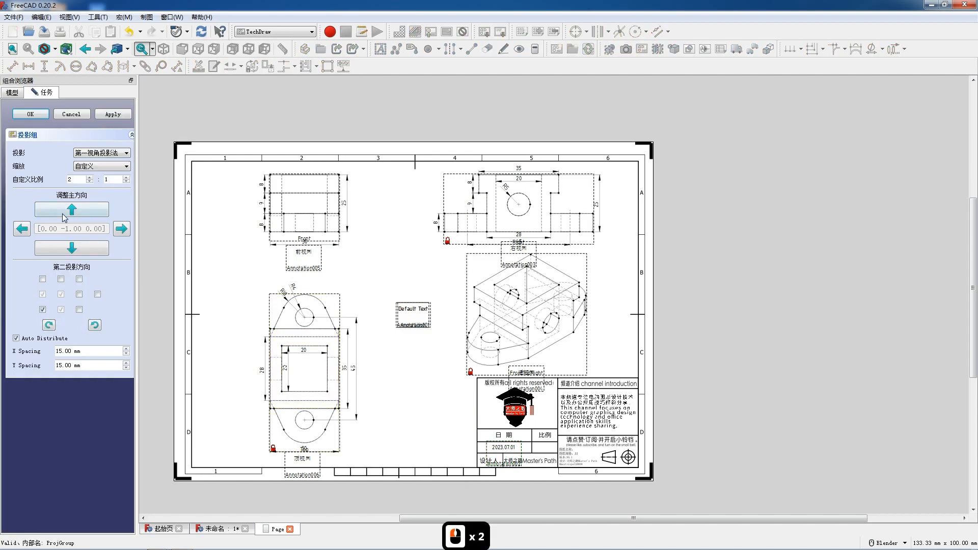
left_click(34, 115)
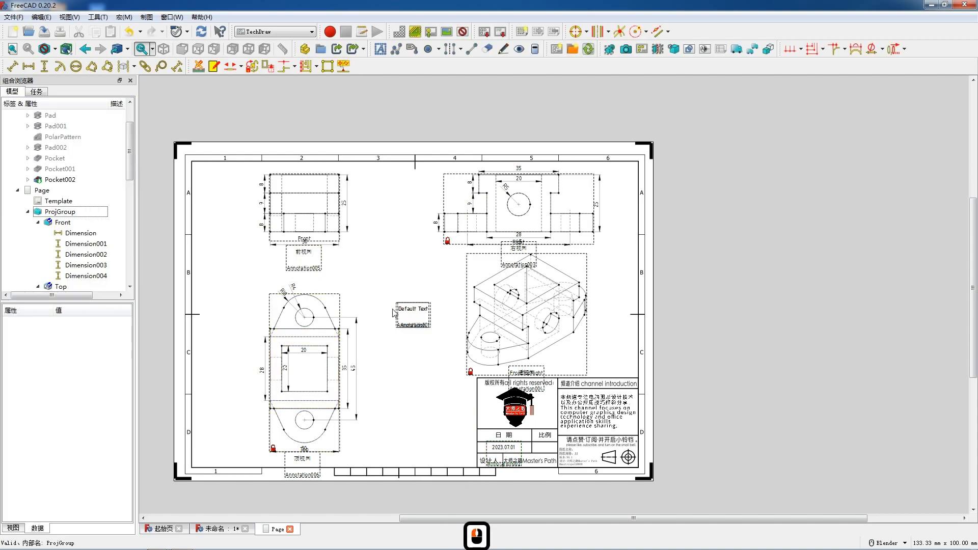
double_click(408, 312)
left_click_drag(481, 224, 404, 224)
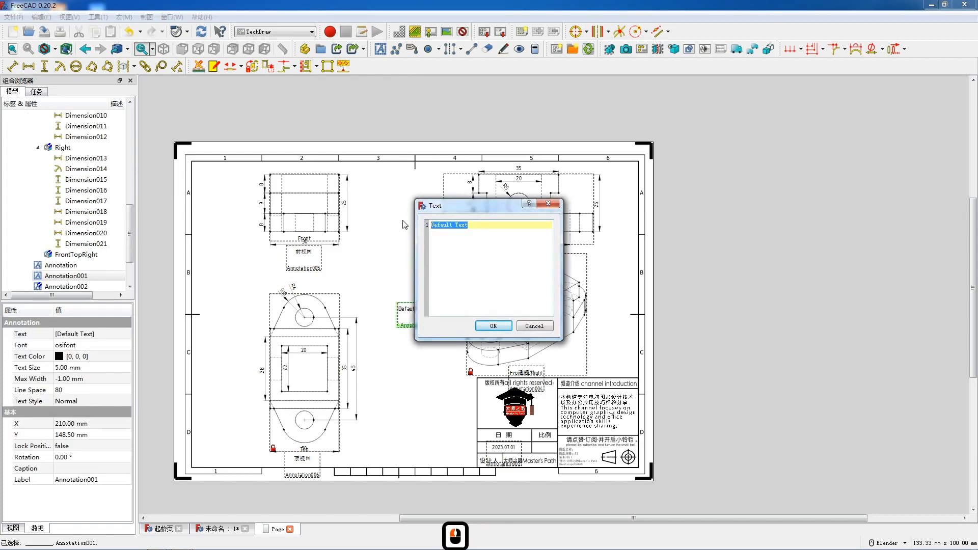
type("2: 1")
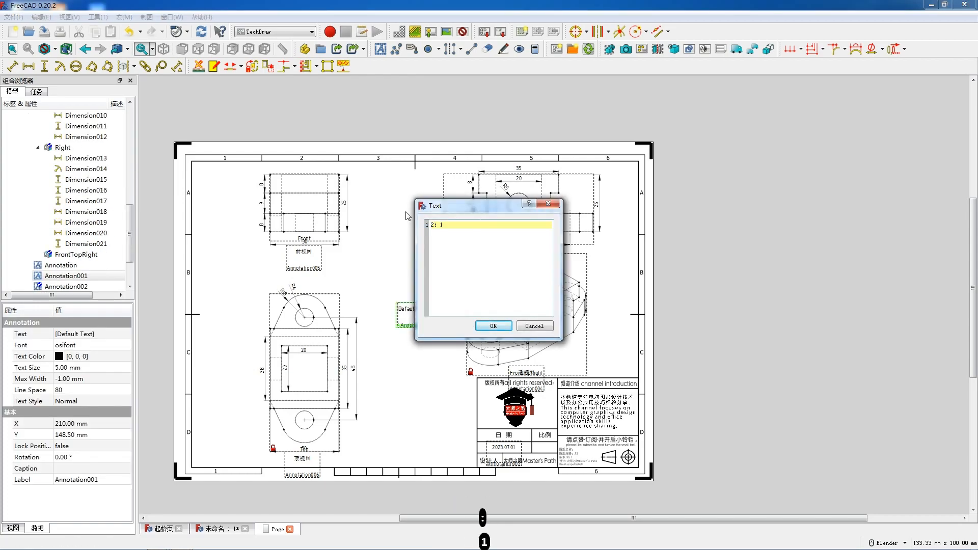
left_click(491, 326)
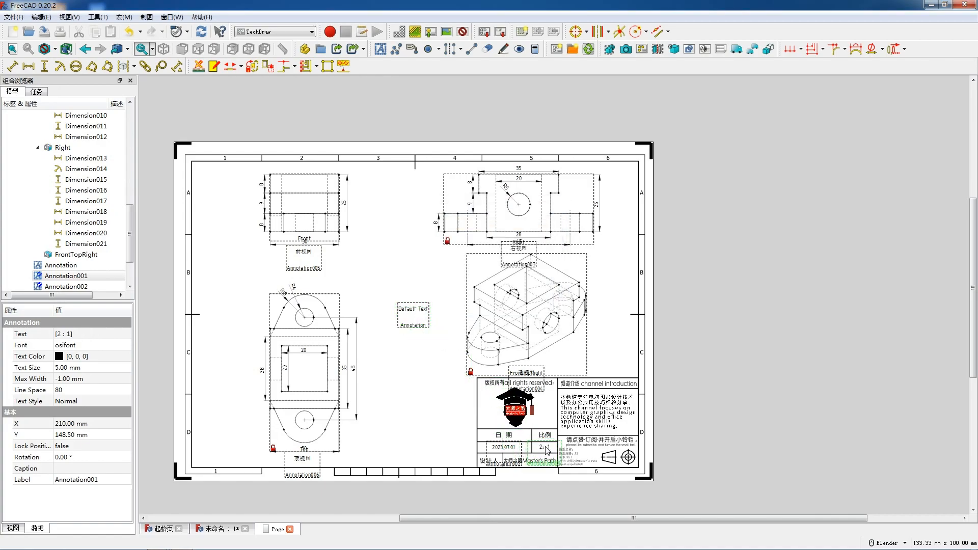
left_click_drag(547, 449, 544, 451)
Change the last default annotation's text to 机械产品零件0110, set its text size to 3 mm, and place it on the title block's drawing-name line
left_click(414, 311)
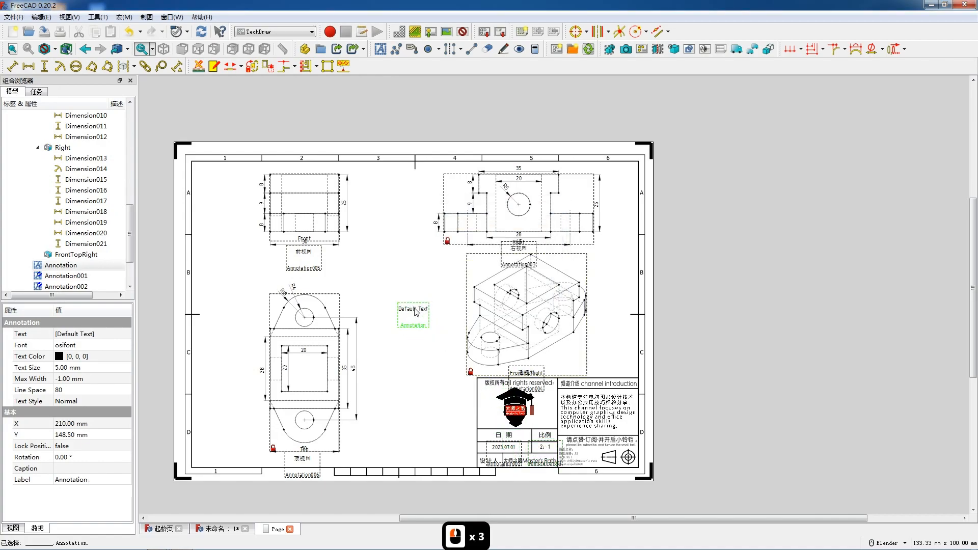
double_click(421, 311)
left_click_drag(473, 225, 408, 225)
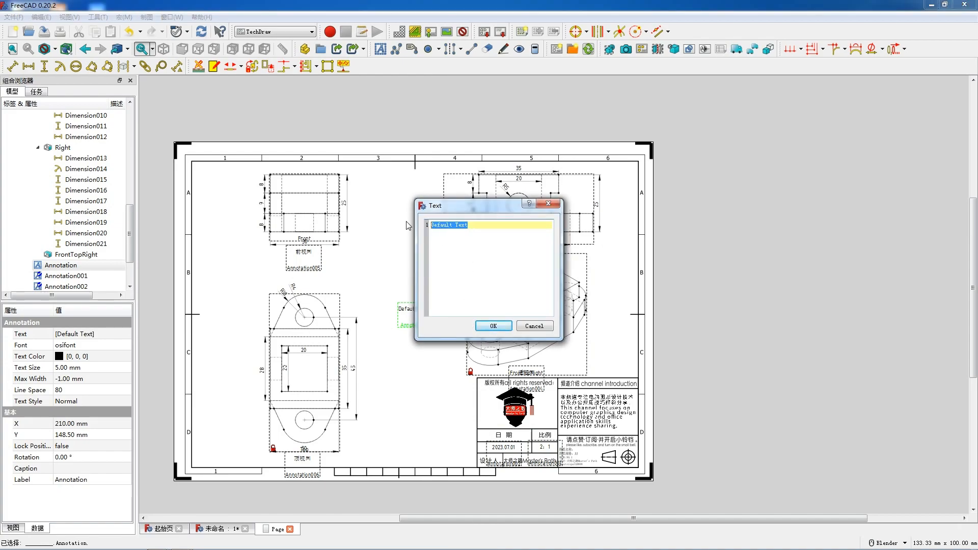
type("jx机械产品零件")
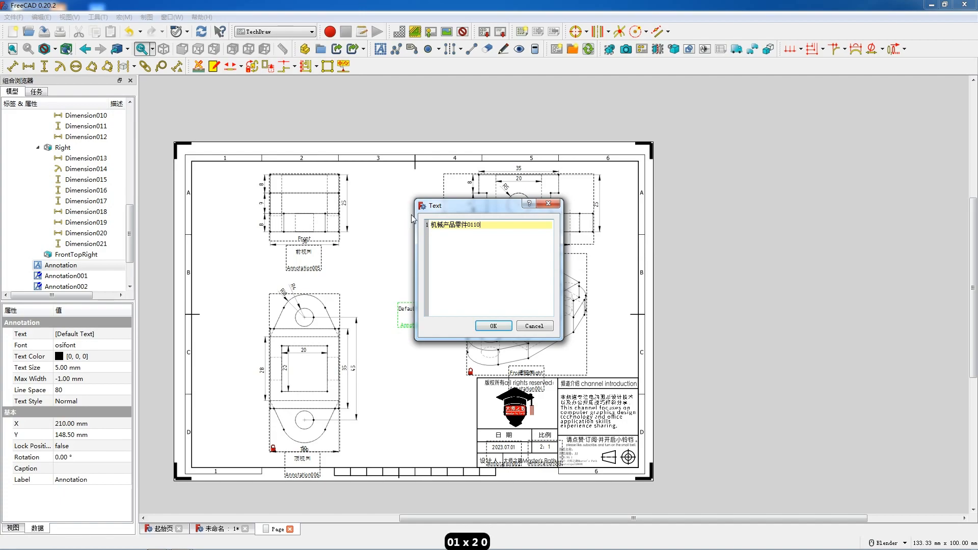
left_click(494, 328)
double_click(114, 366)
type("3")
left_click(476, 369)
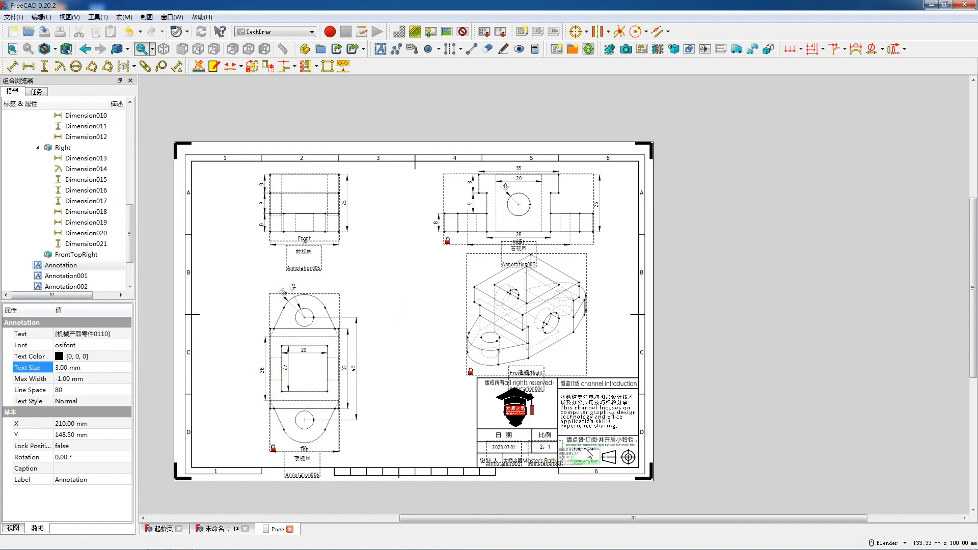
Check the drawing page with the view frames hidden and show the frames again
left_click(421, 365)
right_click(422, 366)
left_click(441, 376)
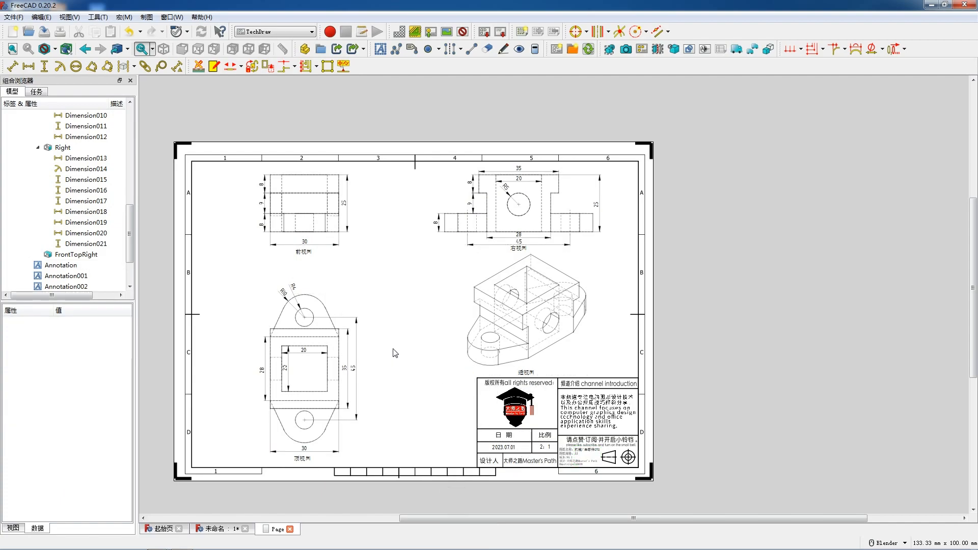
right_click(394, 322)
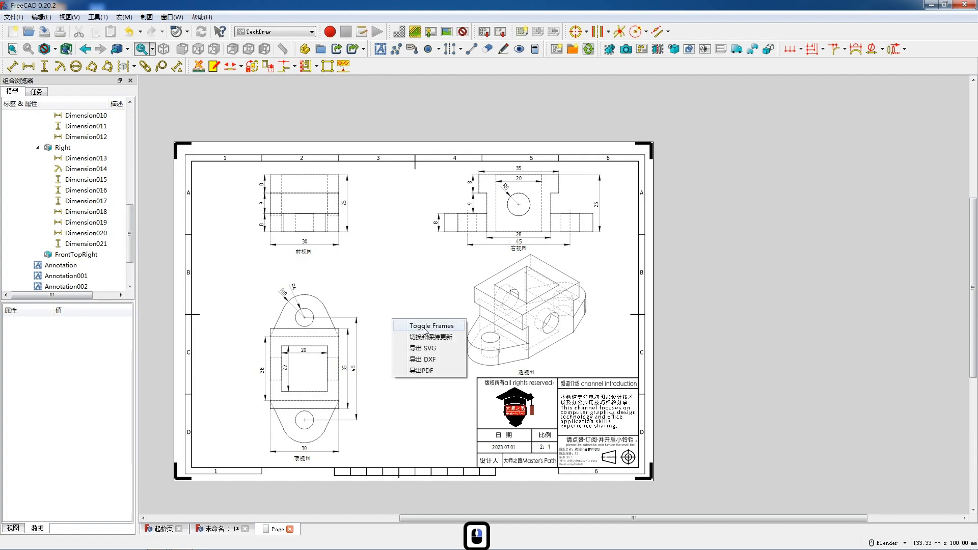
left_click(423, 329)
Add a horizontal dimension between the two outer hidden vertical edges of the front view and place it above the view
scroll(301, 163, "up", 7)
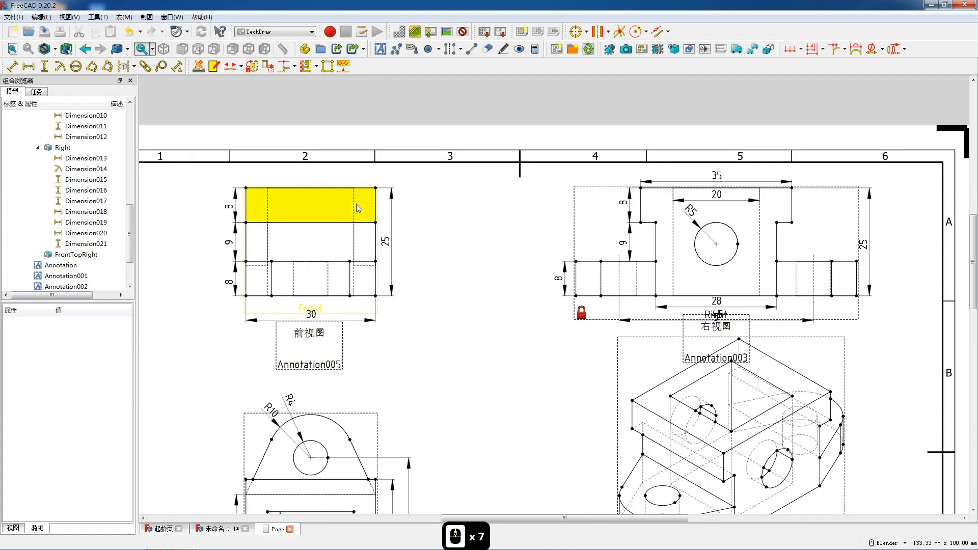
left_click(272, 209, "ctrl")
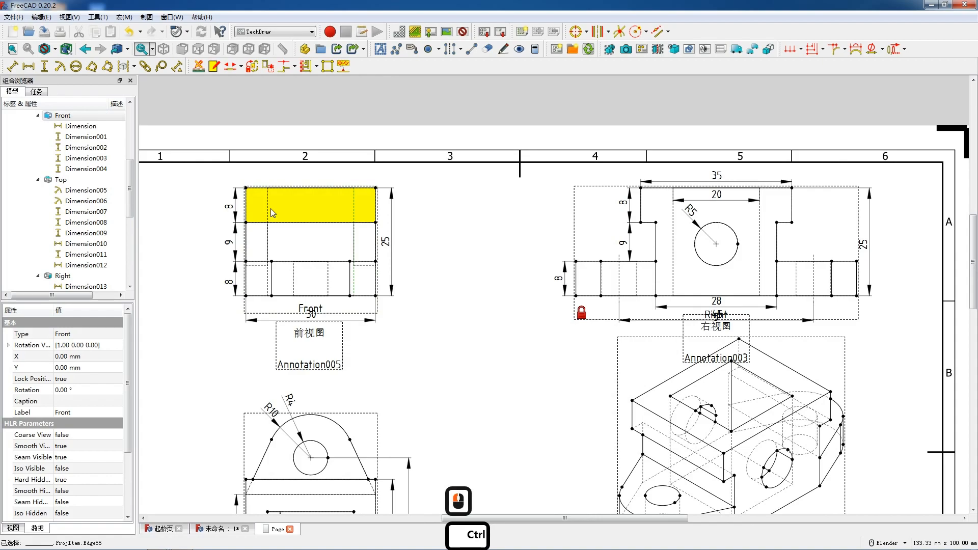
left_click(270, 209, "ctrl")
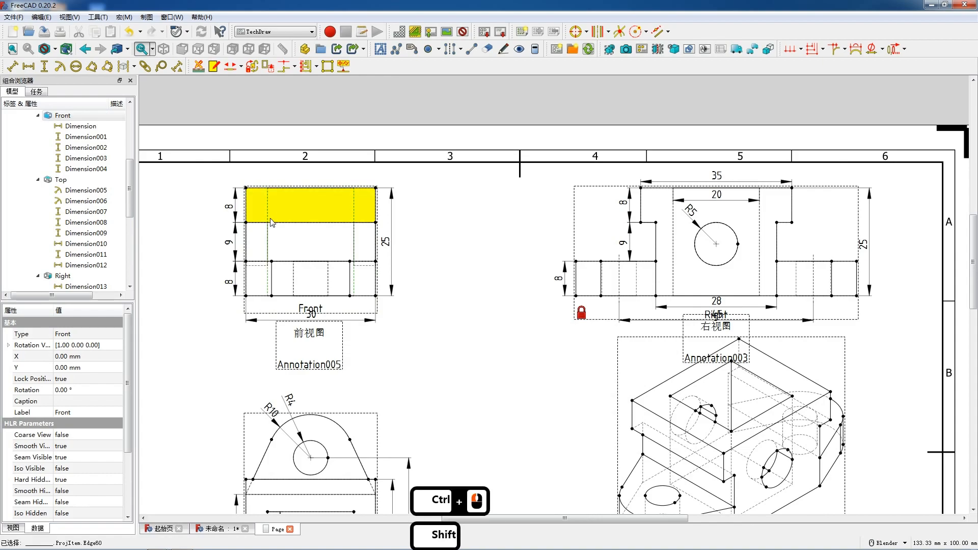
key("shift+h")
left_click_drag(311, 187, 306, 171)
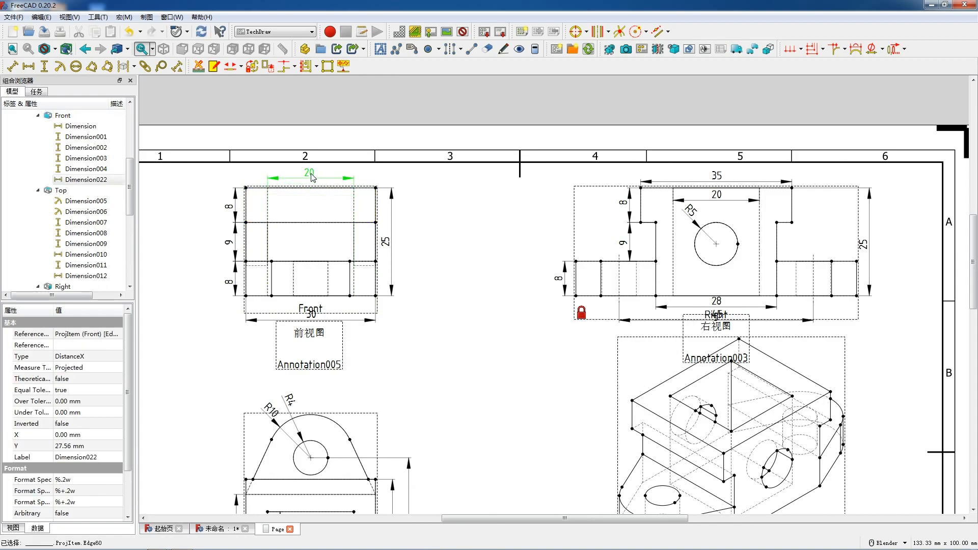
Dimension the cross hole's vertical width in the top view and place it beside the view, moving the 35 and 45 dimensions outward
scroll(411, 208, "down", 4)
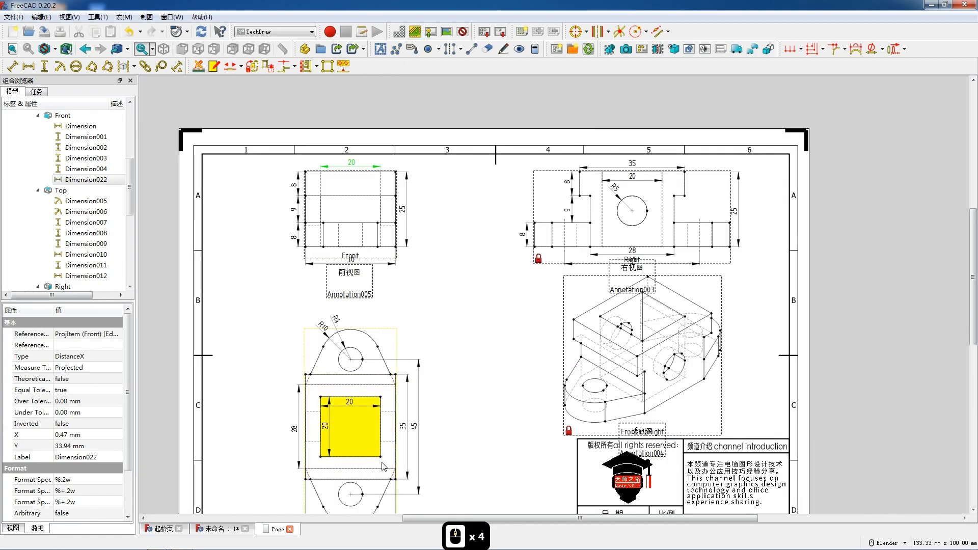
scroll(403, 469, "up", 3)
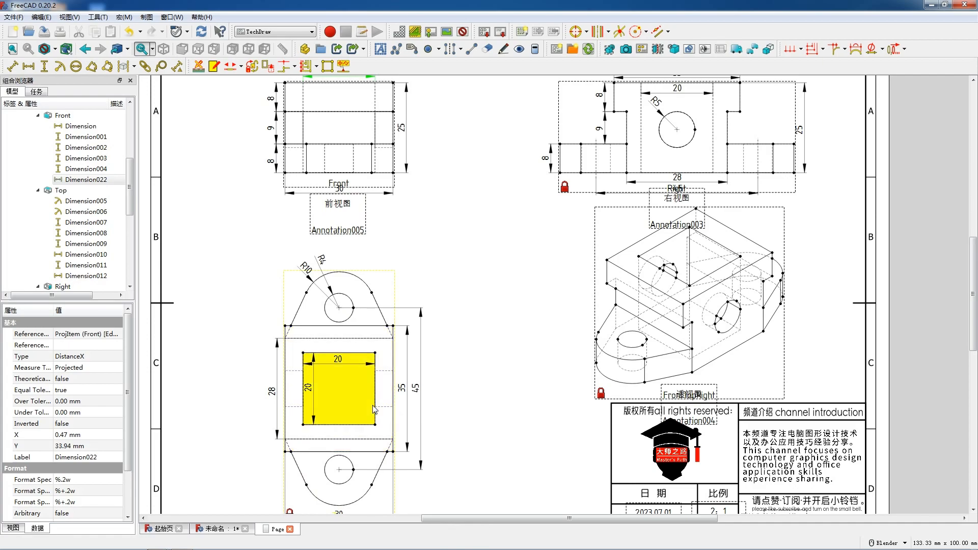
scroll(374, 430, "up", 3)
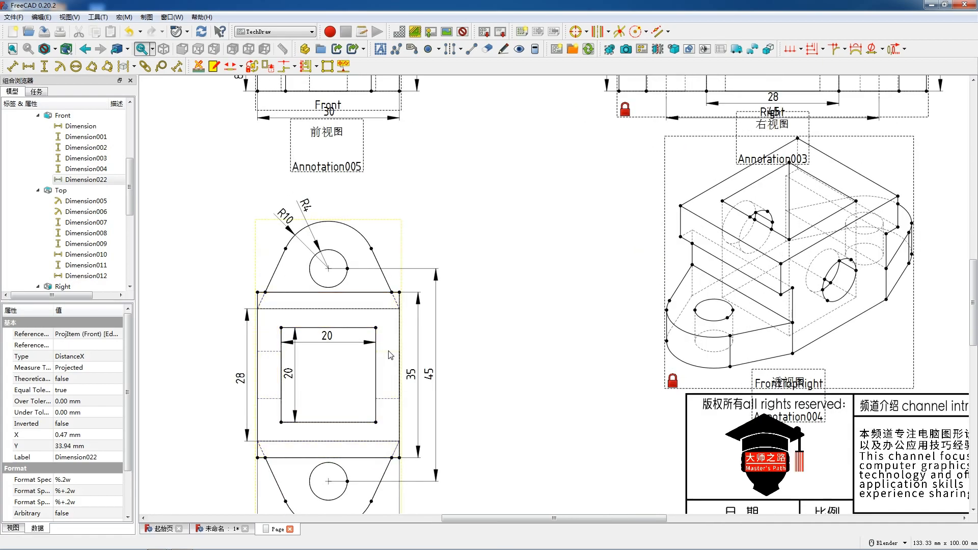
left_click(401, 357)
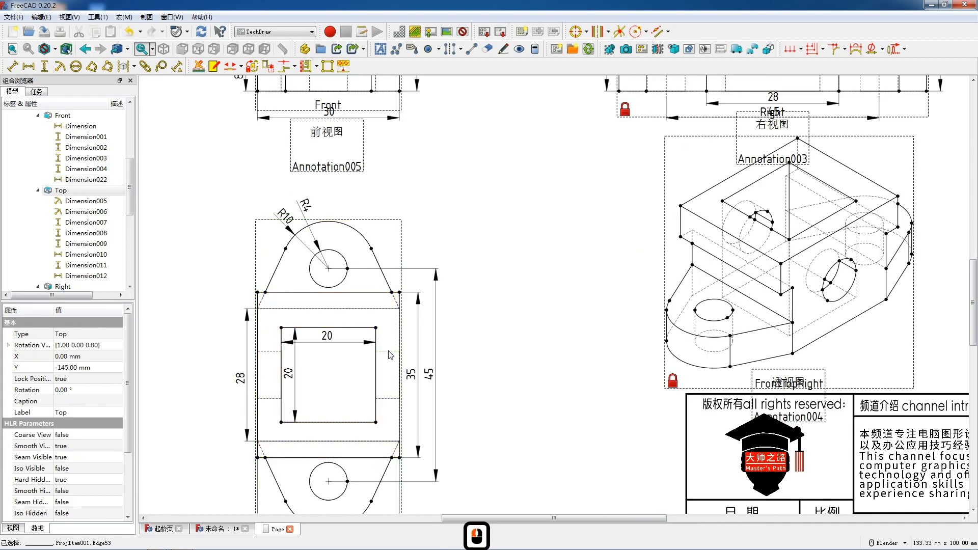
left_click(489, 334)
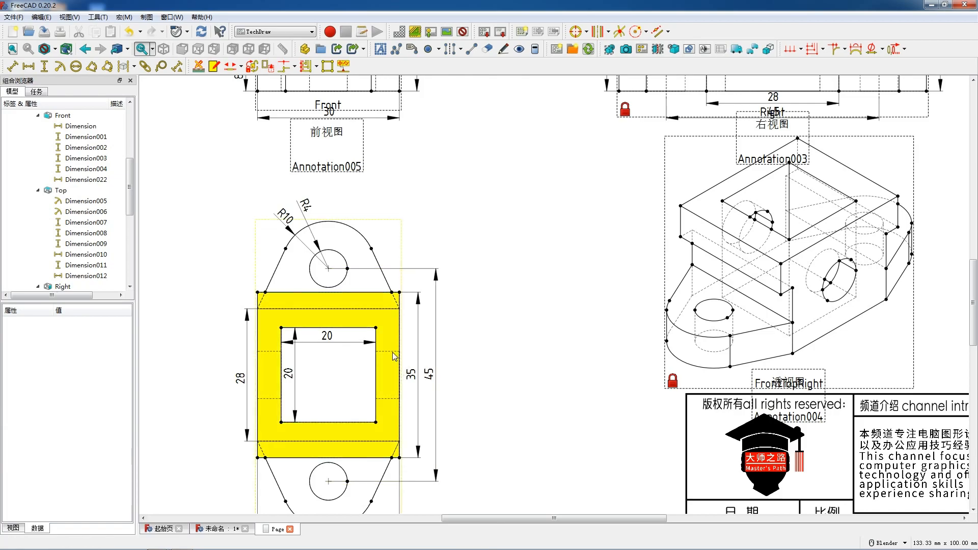
left_click(398, 405, "ctrl")
left_click(391, 407, "ctrl")
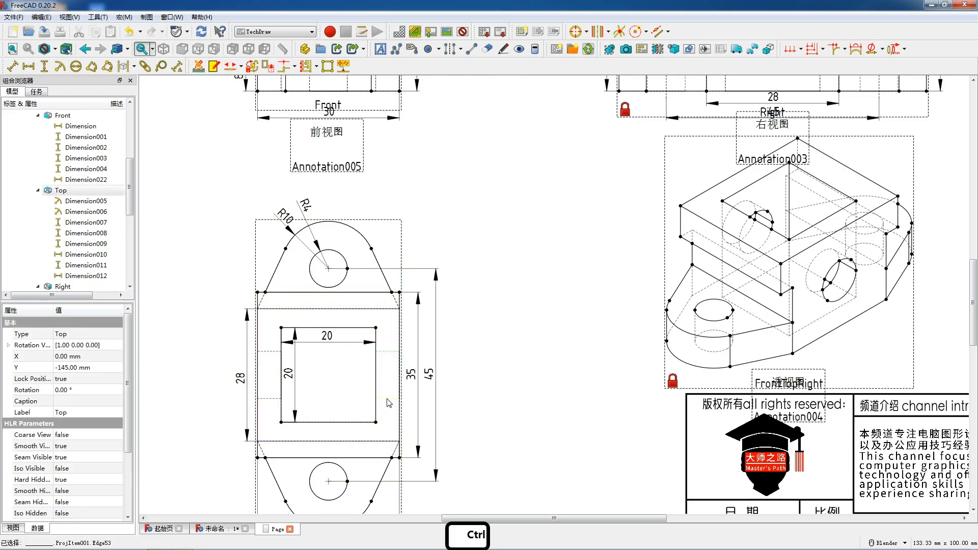
key("shift+v")
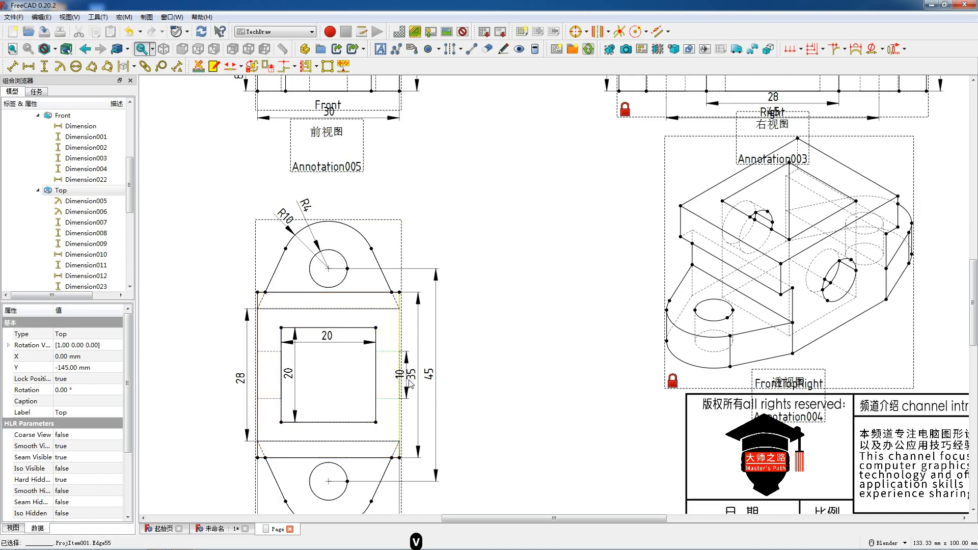
left_click_drag(410, 374, 474, 384)
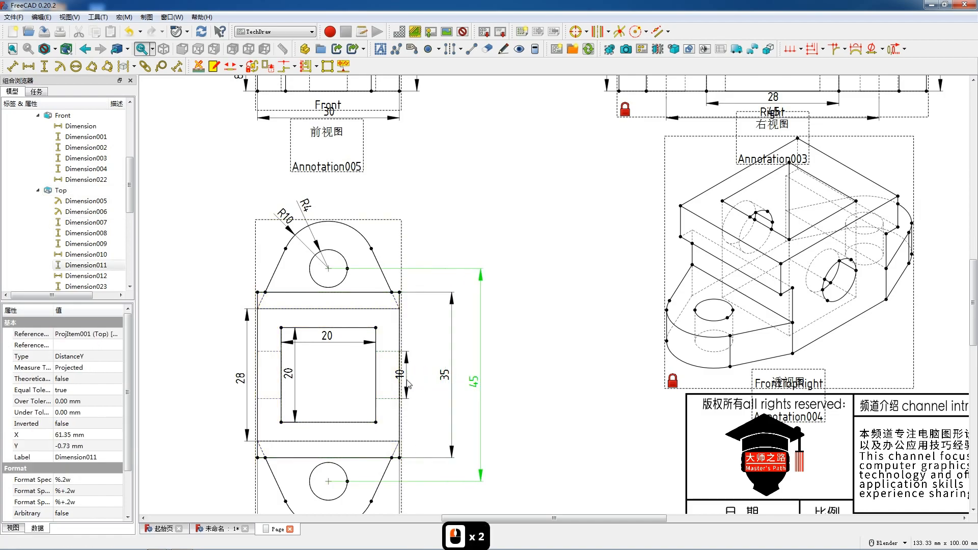
left_click_drag(401, 375, 442, 376)
Hide the view frames on the page and review the whole drawing sheet
scroll(473, 312, "down", 3)
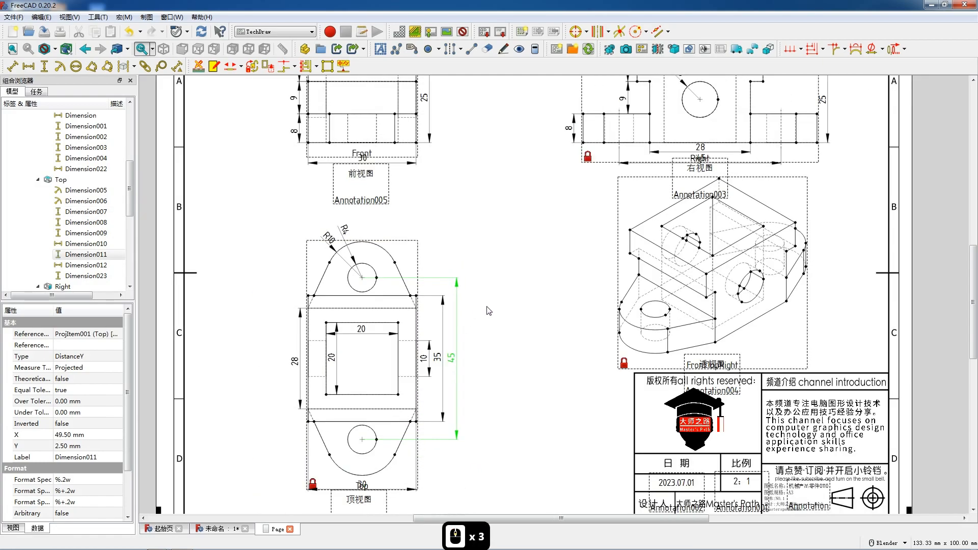
right_click(488, 311)
left_click(540, 314)
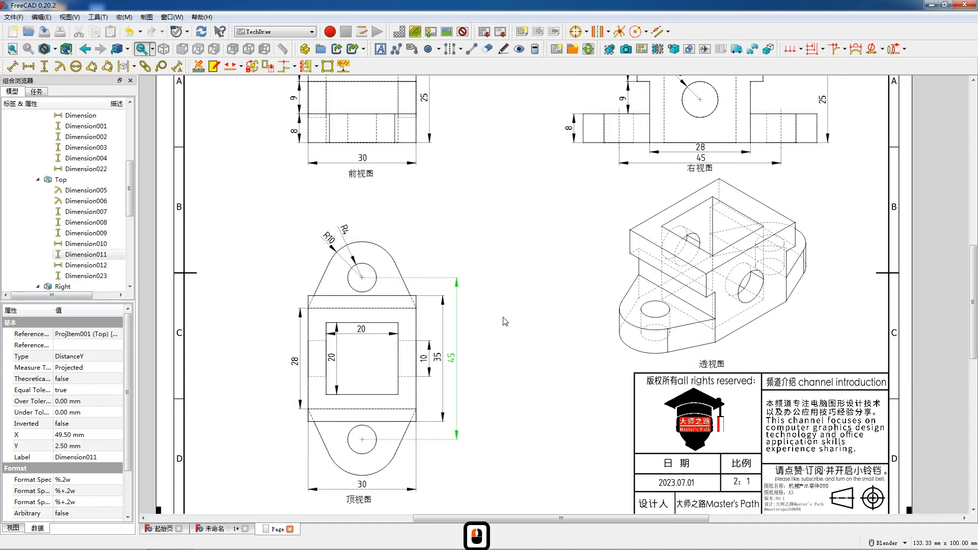
scroll(505, 322, "down", 7)
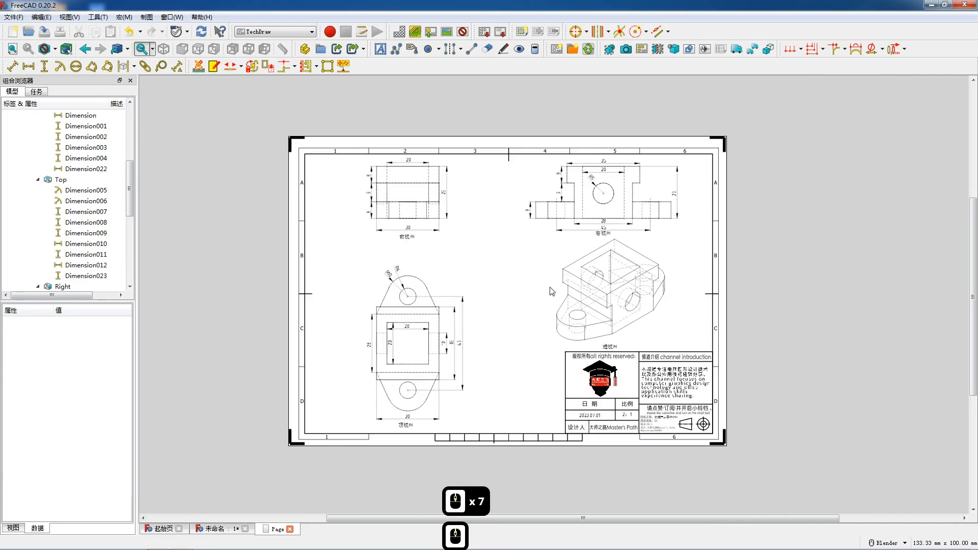
scroll(550, 292, "up", 3)
scroll(550, 291, "up", 1)
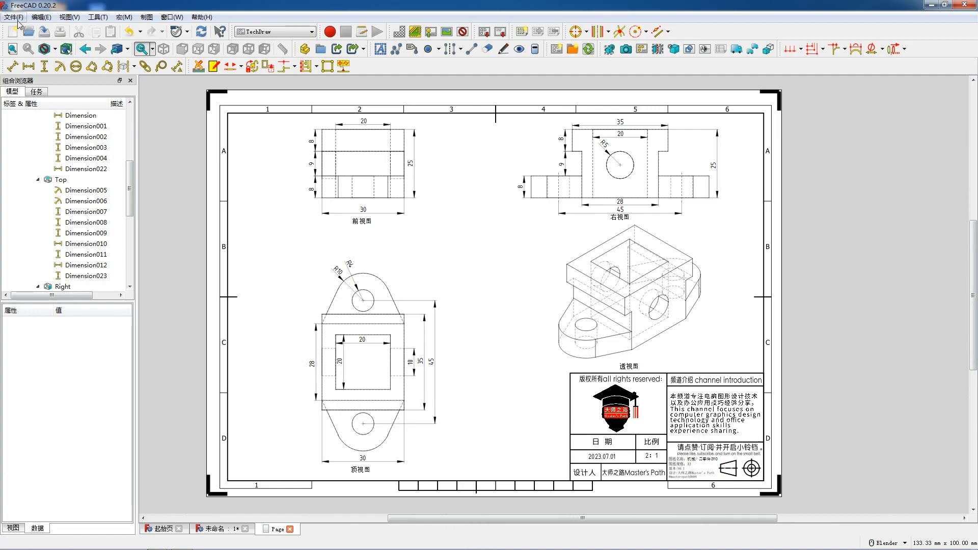